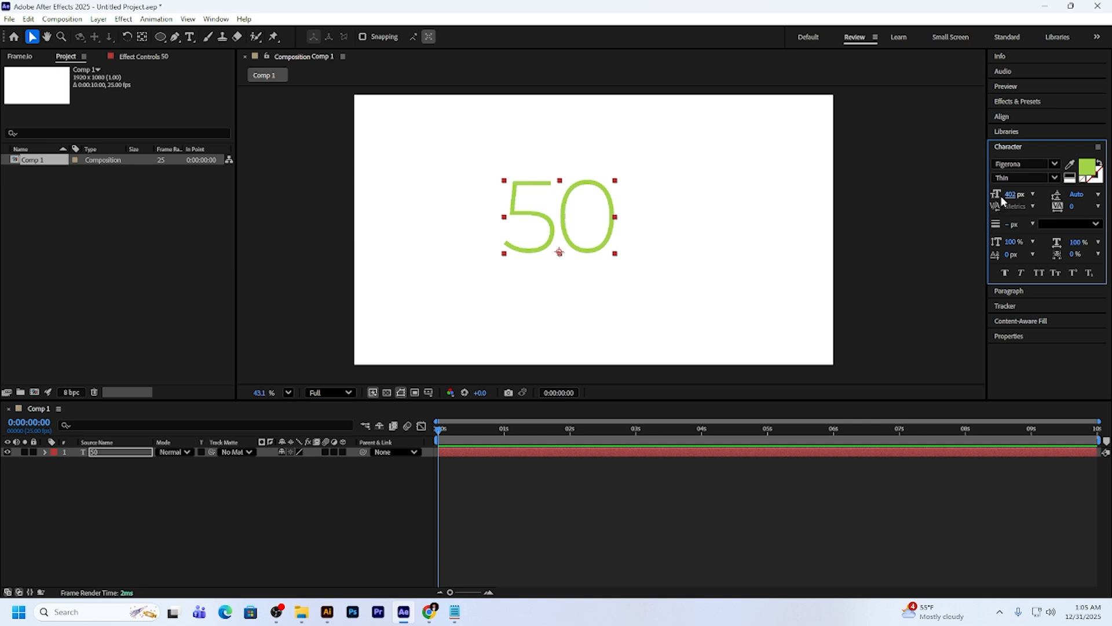
Set the "50" text to the Black font style and centre its anchor point.
{"action": "left_click", "coordinate": [1023, 178]}
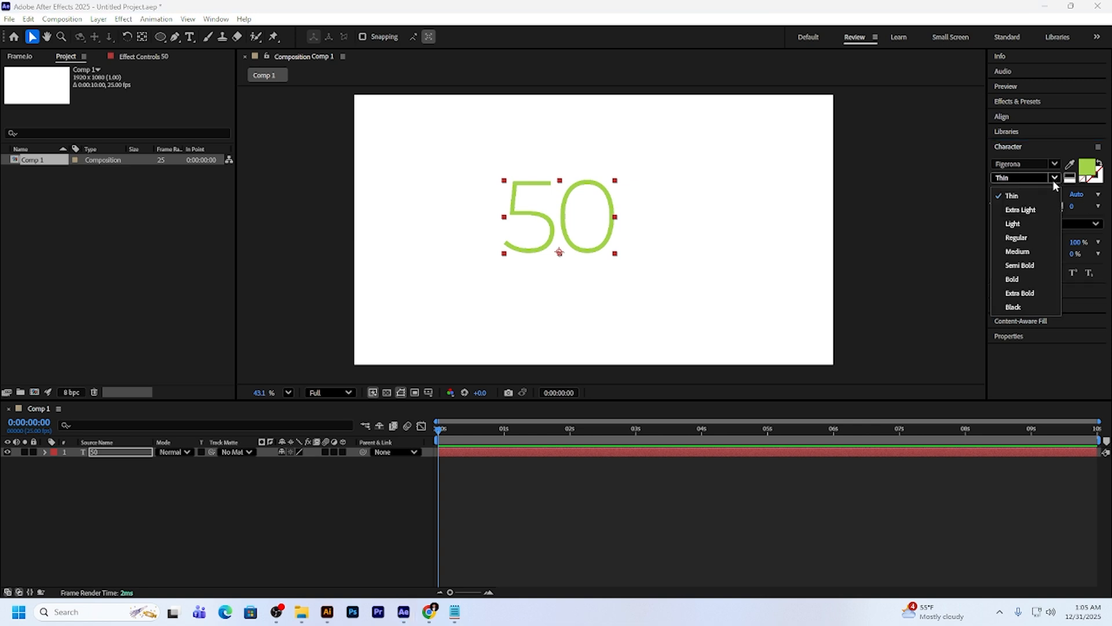
{"action": "left_click", "coordinate": [1022, 307]}
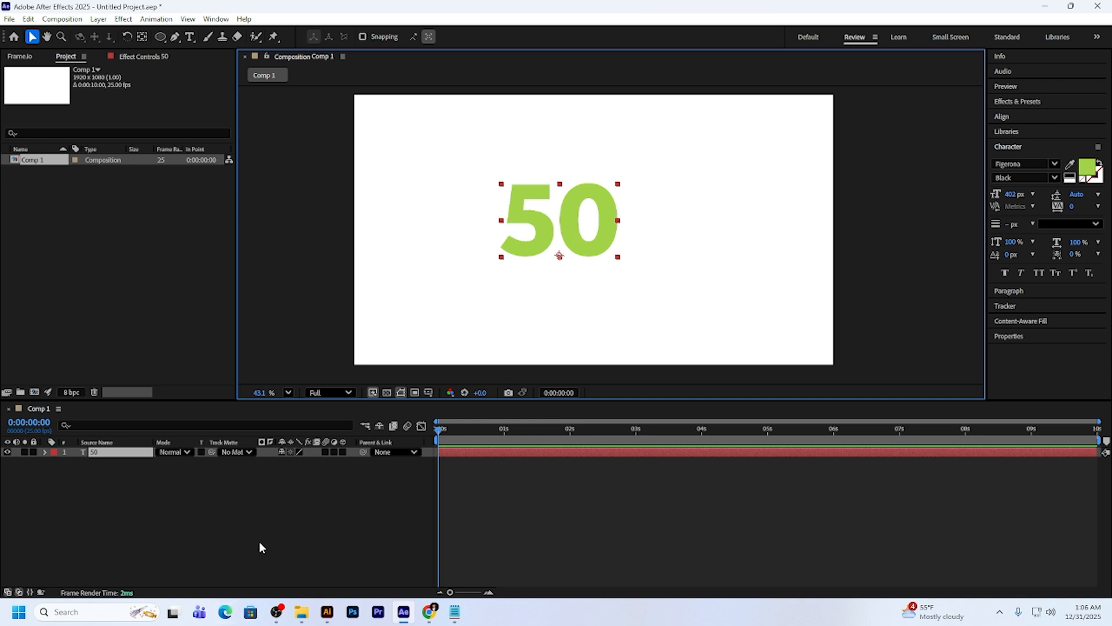
{"action": "key", "text": "ctrl+alt+Home"}
Align the "50" text horizontally and vertically to the centre of the composition.
{"action": "left_click", "coordinate": [1023, 118]}
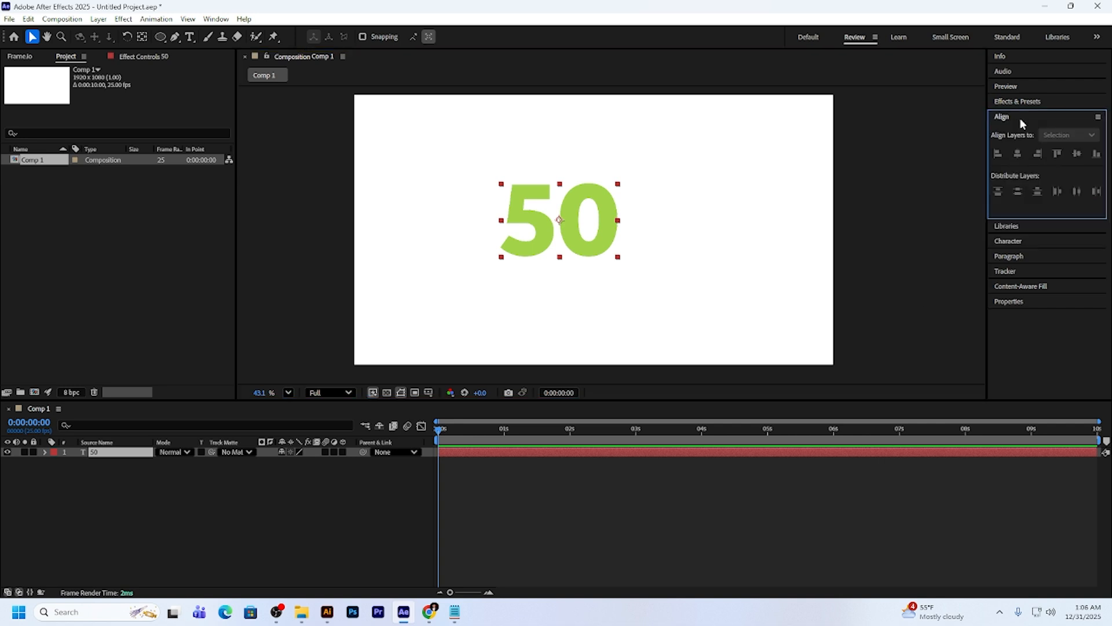
{"action": "left_click", "coordinate": [1018, 154]}
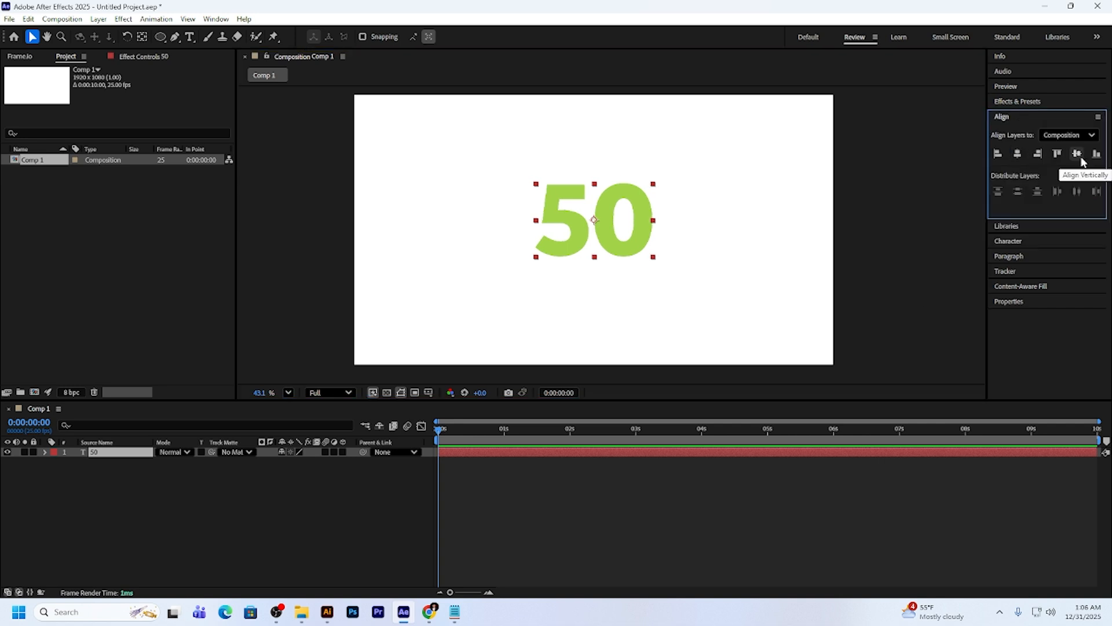
{"action": "left_click", "coordinate": [1078, 154]}
{"action": "left_click", "coordinate": [683, 170]}
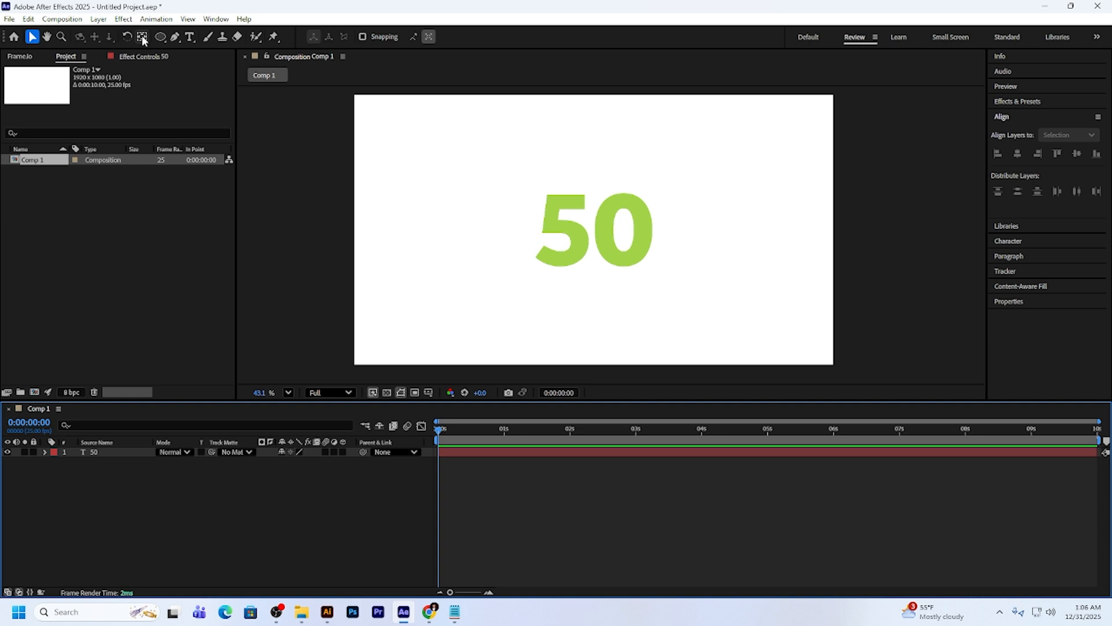
Draw a straight diagonal line across the 0, from below it to its upper right, with the Pen tool and centre its anchor point.
{"action": "left_click", "coordinate": [175, 37]}
{"action": "left_click", "coordinate": [599, 276]}
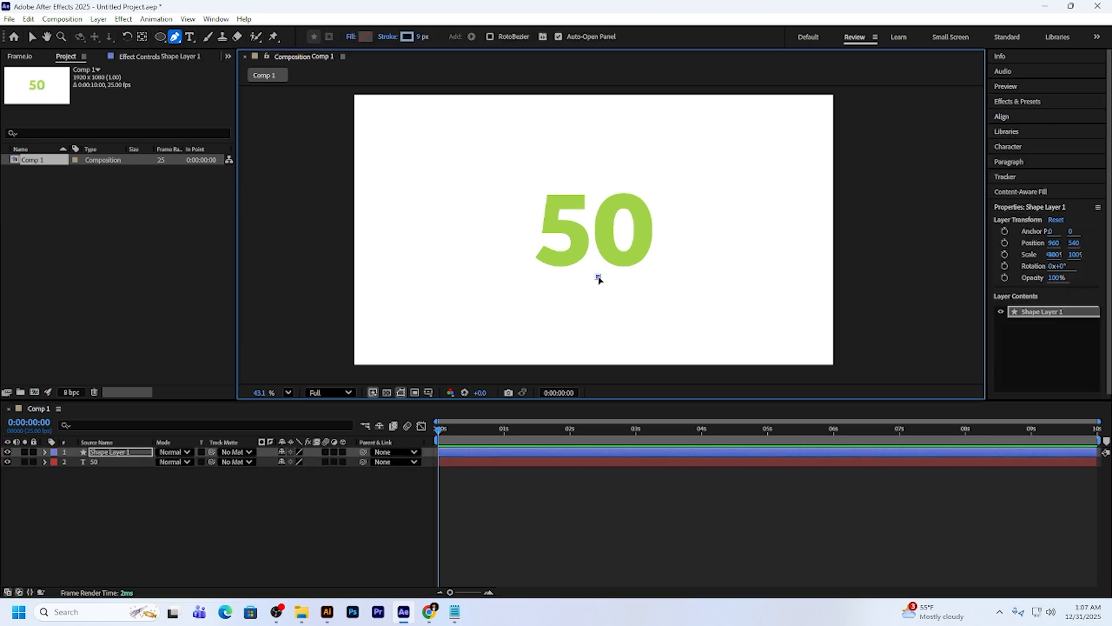
{"action": "left_click", "coordinate": [685, 175]}
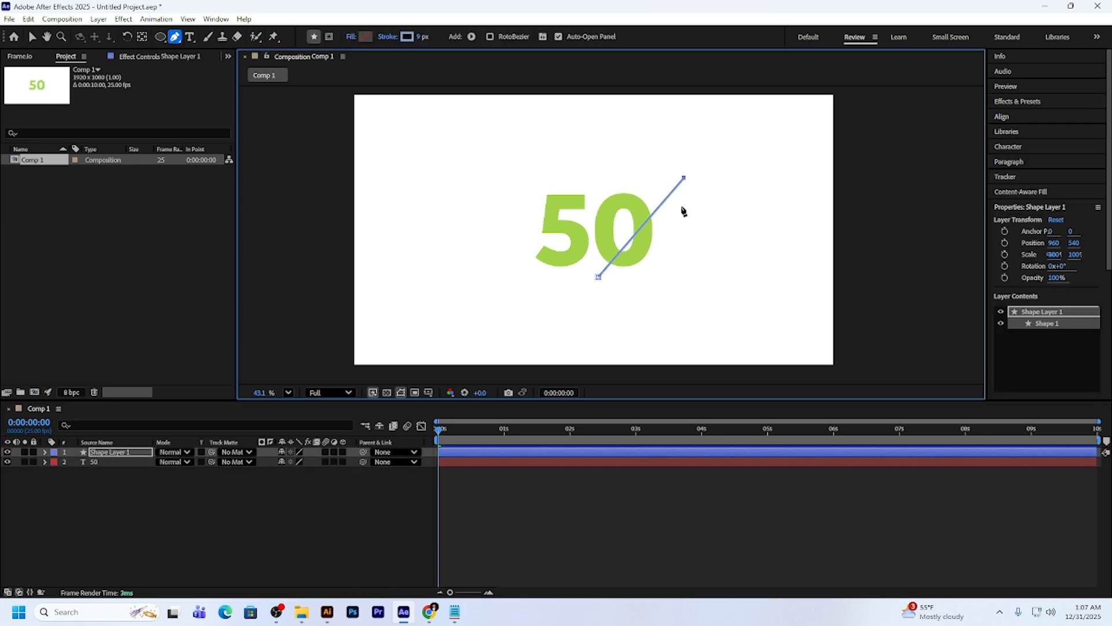
{"action": "scroll", "coordinate": [612, 210], "scroll_direction": "up", "scroll_amount": 2}
{"action": "key", "text": "v"}
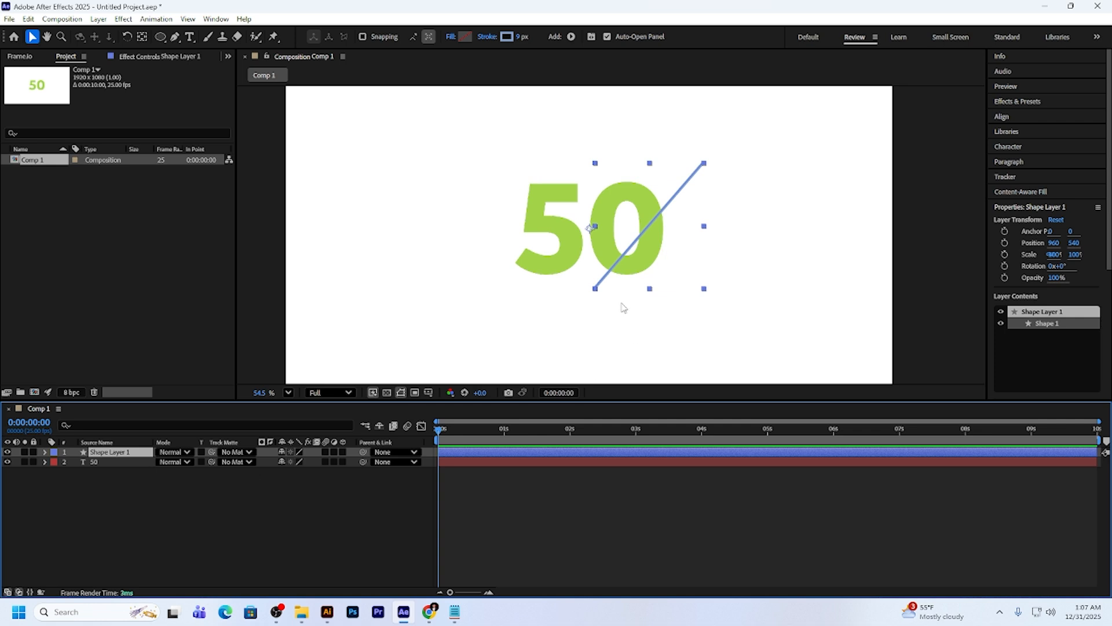
{"action": "key", "text": "ctrl+alt+Home"}
{"action": "left_click", "coordinate": [673, 341]}
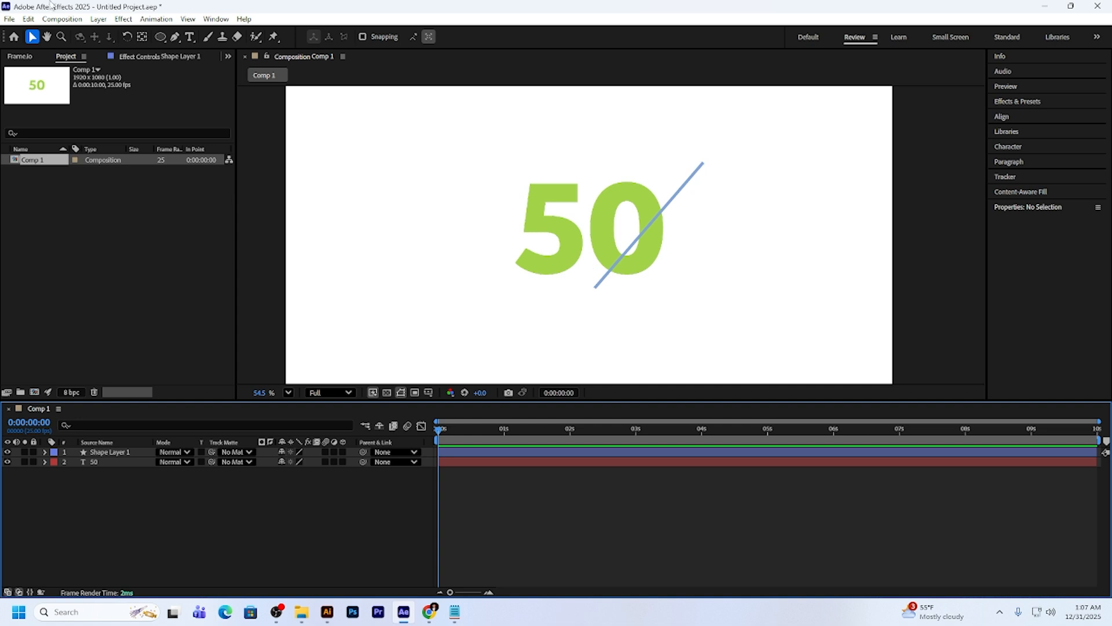
Recolour only the 0 of the text with the diagonal line's blue, 82A6D9, sampled using the eyedropper.
{"action": "left_click", "coordinate": [191, 37]}
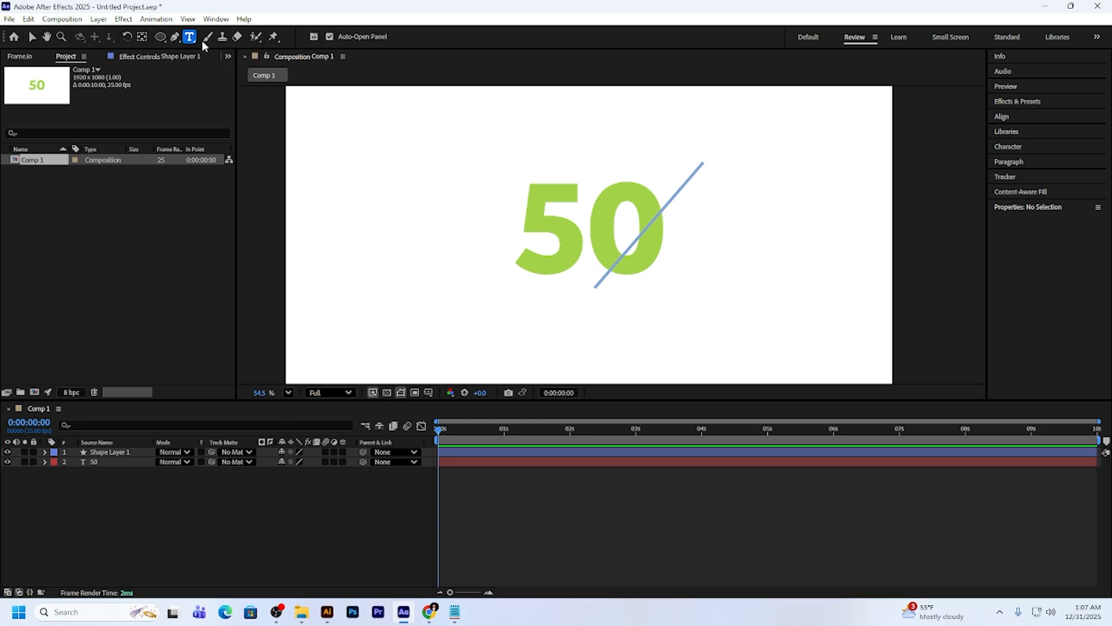
{"action": "left_click_drag", "start_coordinate": [594, 227], "coordinate": [677, 229]}
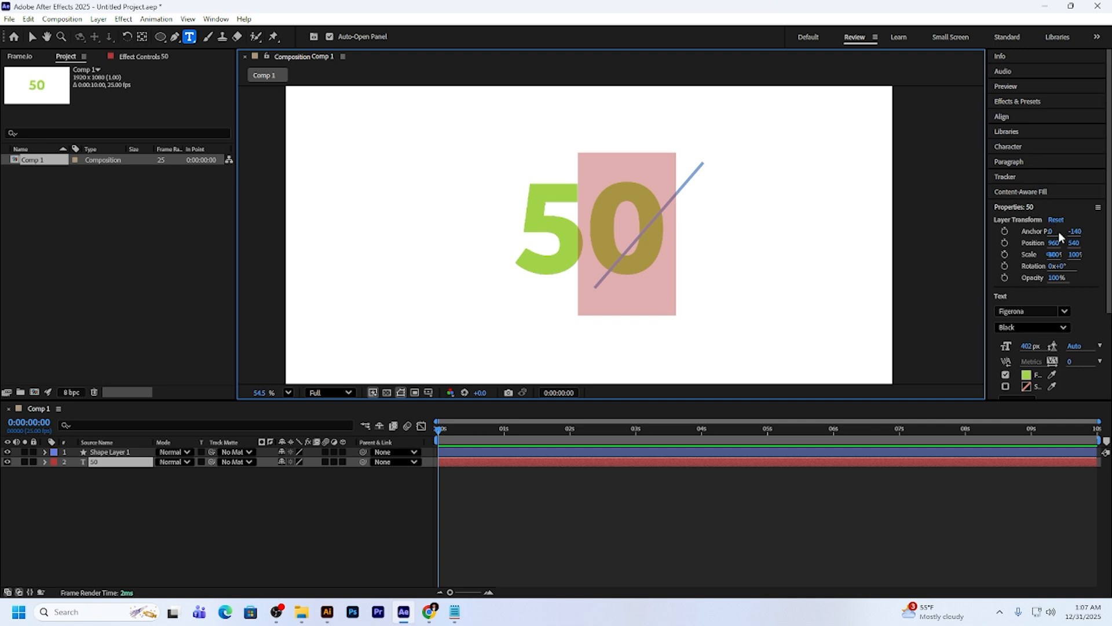
{"action": "scroll", "coordinate": [1058, 231], "scroll_direction": "down", "scroll_amount": 3}
{"action": "left_click", "coordinate": [1026, 261]}
{"action": "left_click", "coordinate": [972, 281]}
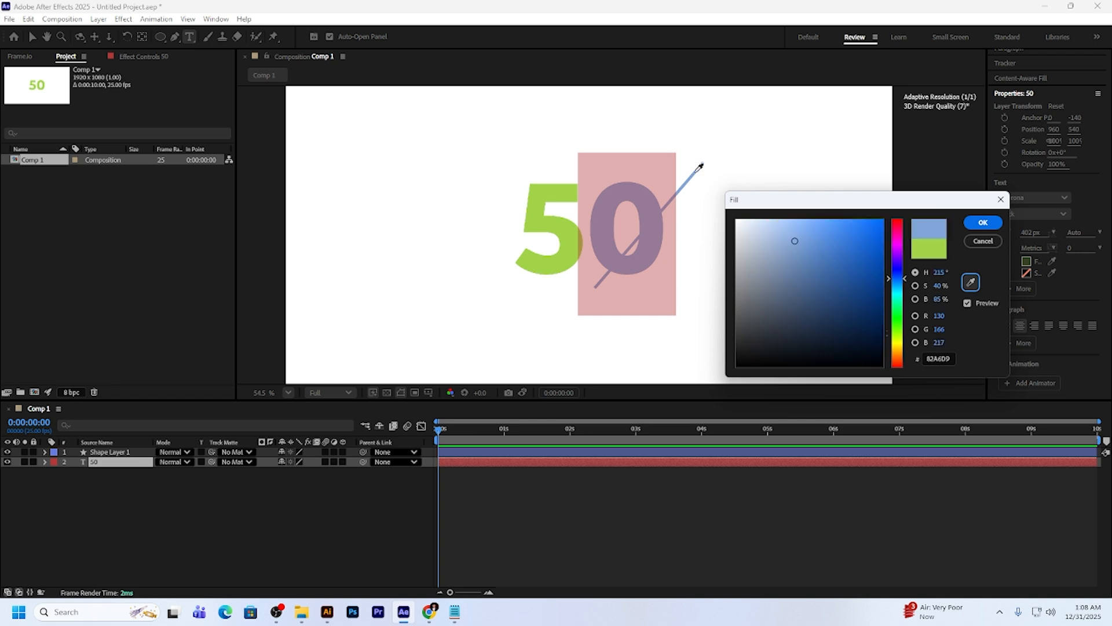
{"action": "left_click", "coordinate": [983, 222]}
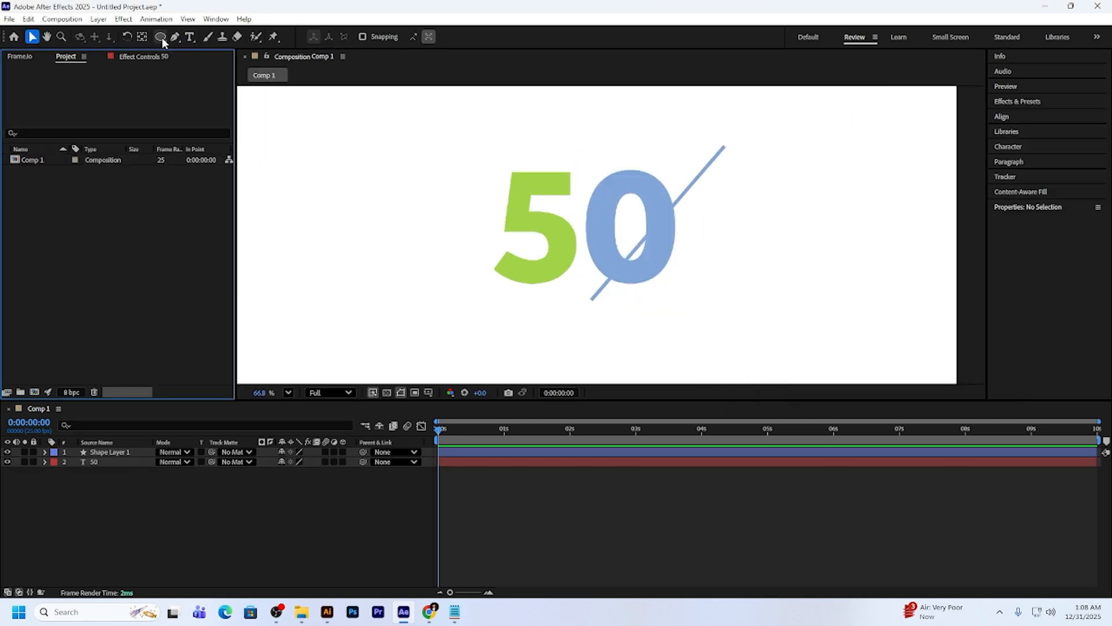
Draw a small outlined circle on a new shape layer, just to the left of the diagonal line's upper end.
{"action": "left_click", "coordinate": [162, 38]}
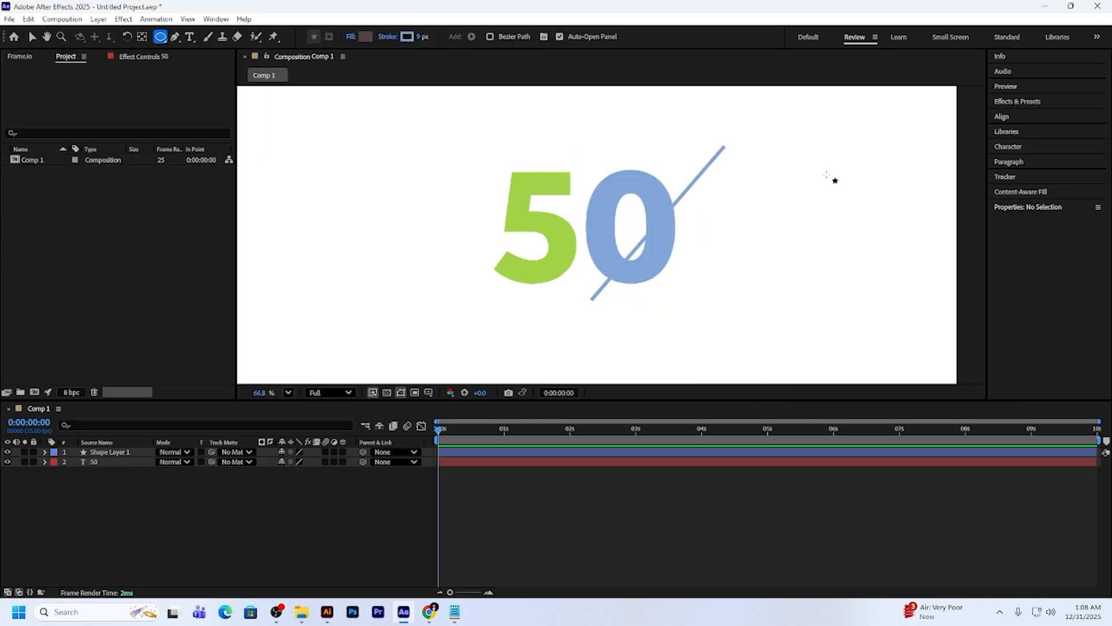
{"action": "scroll", "coordinate": [704, 174], "scroll_direction": "up", "scroll_amount": 2}
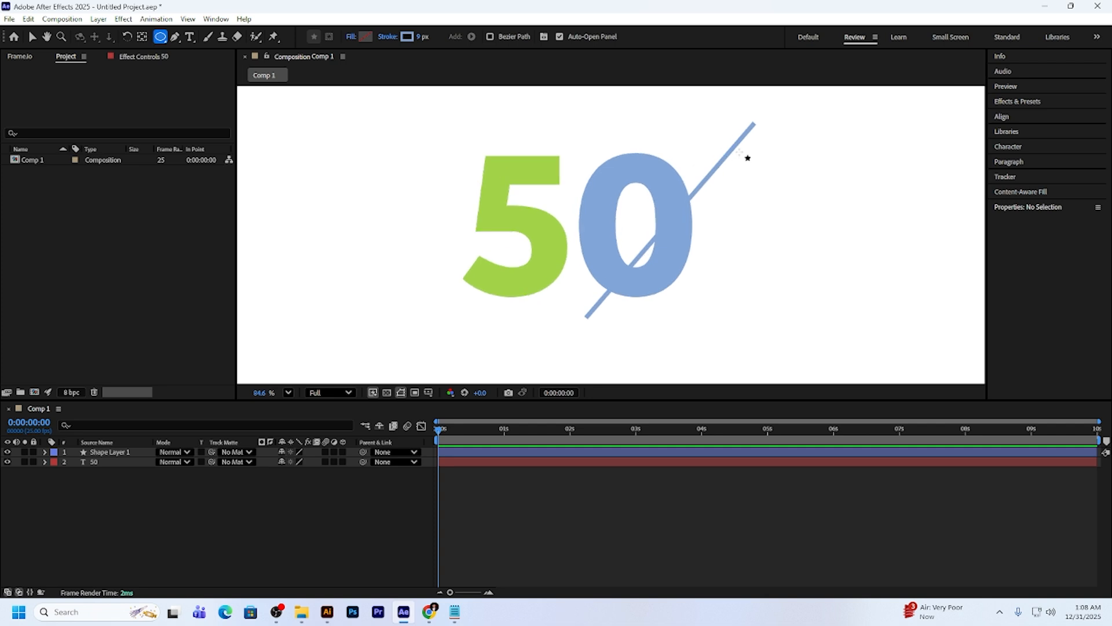
{"action": "mouse_move", "coordinate": [708, 126]}
{"action": "left_mouse_down"}
{"action": "mouse_move", "coordinate": [724, 152]}
{"action": "mouse_move", "coordinate": [740, 144]}
{"action": "mouse_move", "coordinate": [729, 131]}
{"action": "left_mouse_up"}
{"action": "key", "text": "ctrl+z"}
{"action": "left_click", "coordinate": [33, 37]}
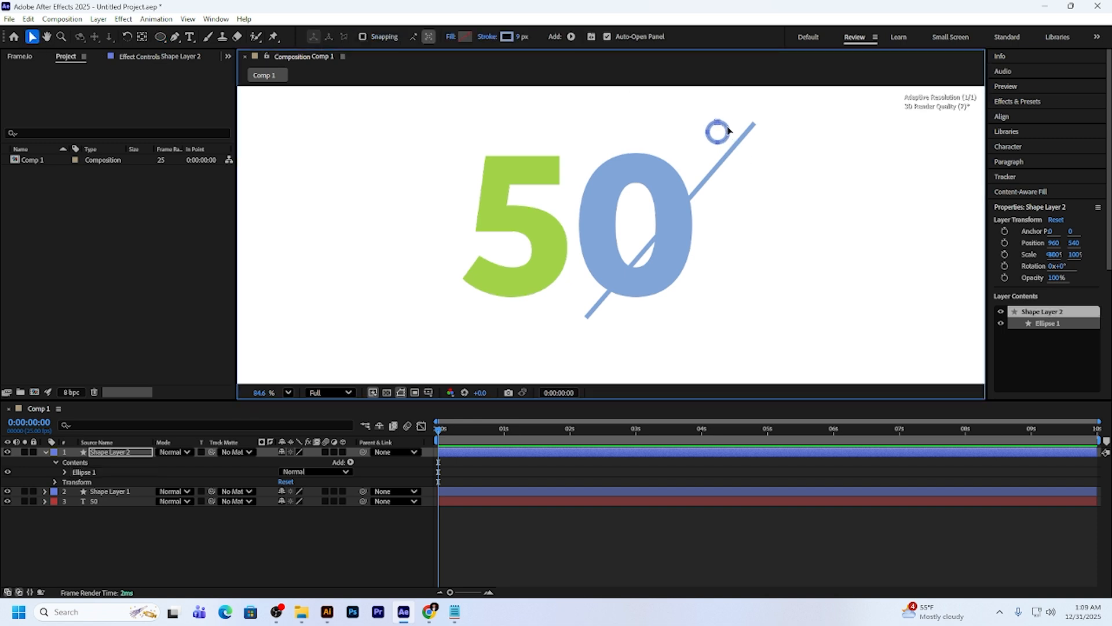
{"action": "left_click", "coordinate": [468, 569]}
{"action": "left_click", "coordinate": [45, 453]}
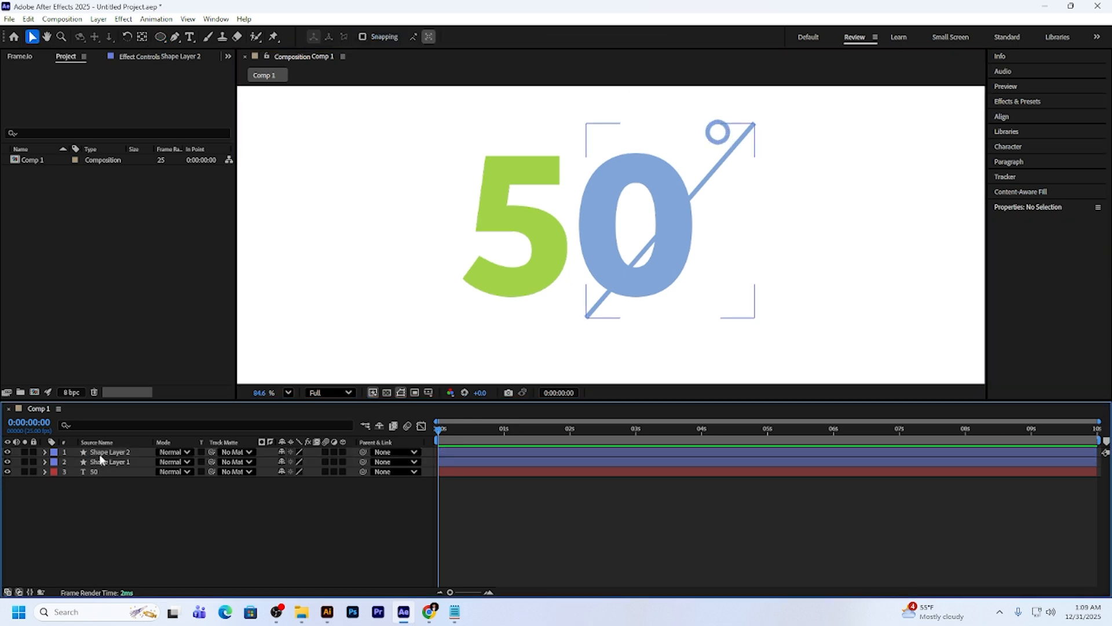
Duplicate the small circle's layer and move the copy to the other side of the diagonal line to form a percent sign.
{"action": "left_click", "coordinate": [100, 452]}
{"action": "key", "text": "ctrl+d"}
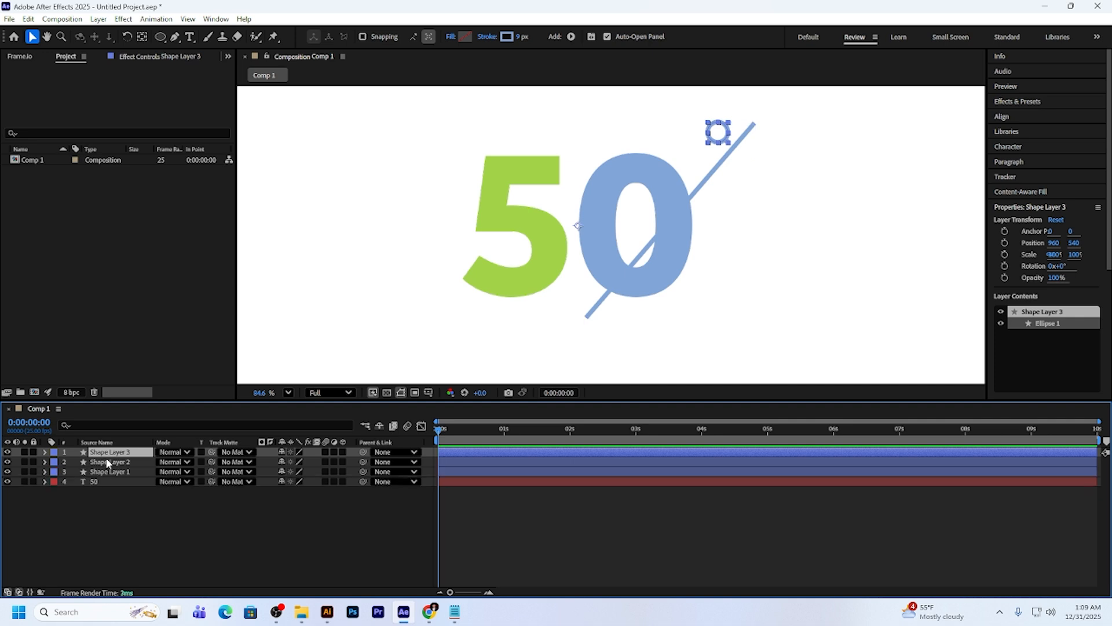
{"action": "left_click_drag", "start_coordinate": [721, 141], "coordinate": [743, 173]}
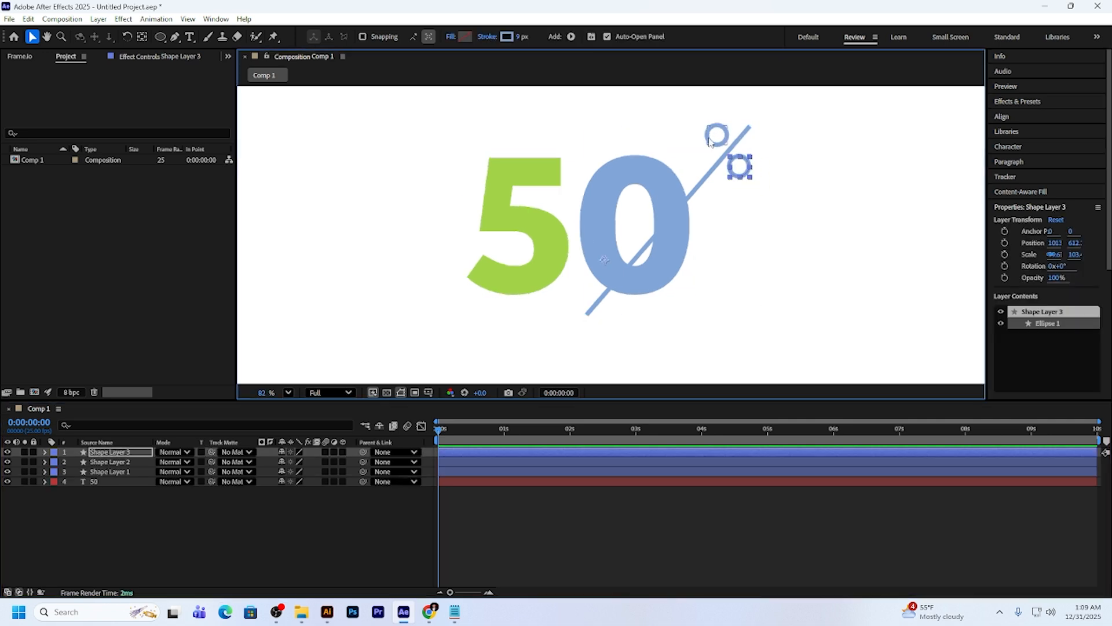
Centre the anchor points of both small circles within their shapes.
{"action": "left_click", "coordinate": [737, 462]}
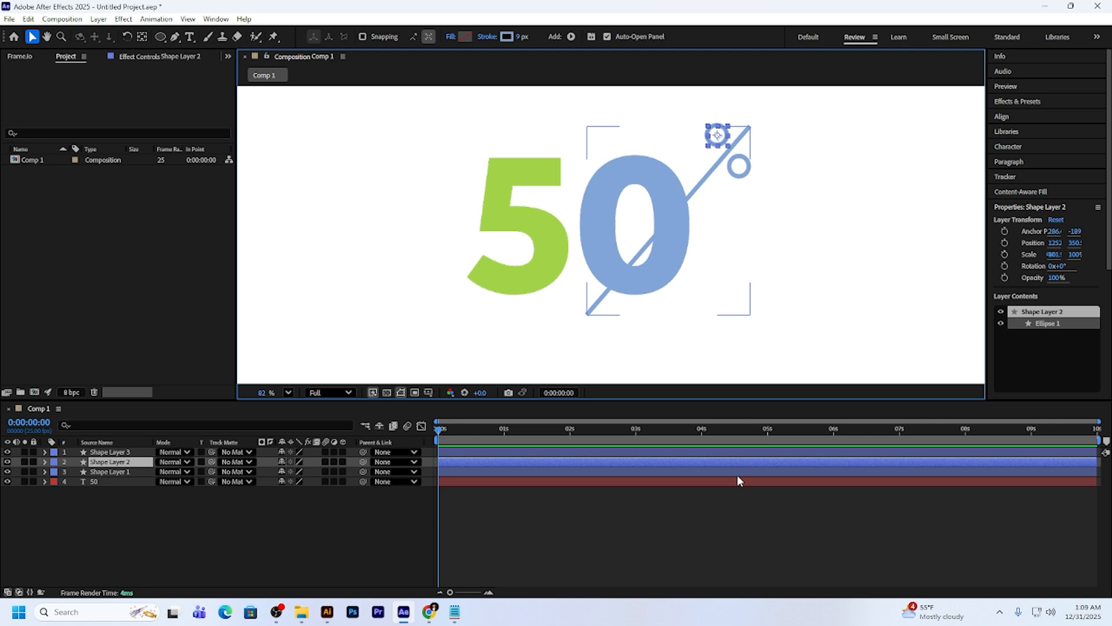
{"action": "left_click", "coordinate": [750, 172]}
{"action": "key", "text": "ctrl+alt+Home"}
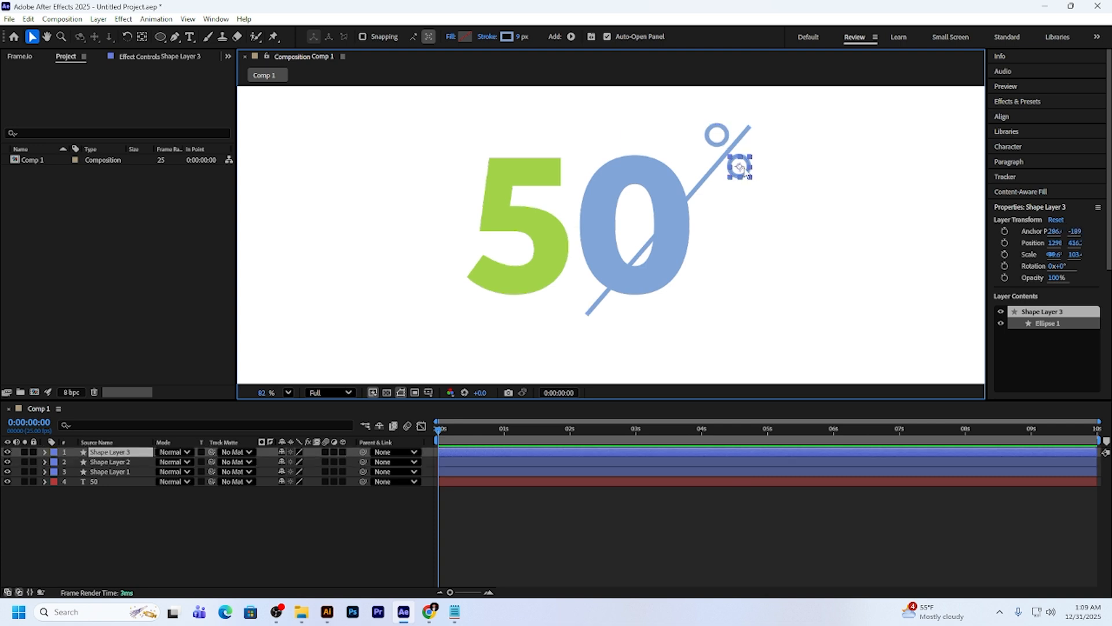
{"action": "key", "text": "slash"}
{"action": "left_click", "coordinate": [743, 174]}
{"action": "key", "text": "comma"}
{"action": "key", "text": "comma"}
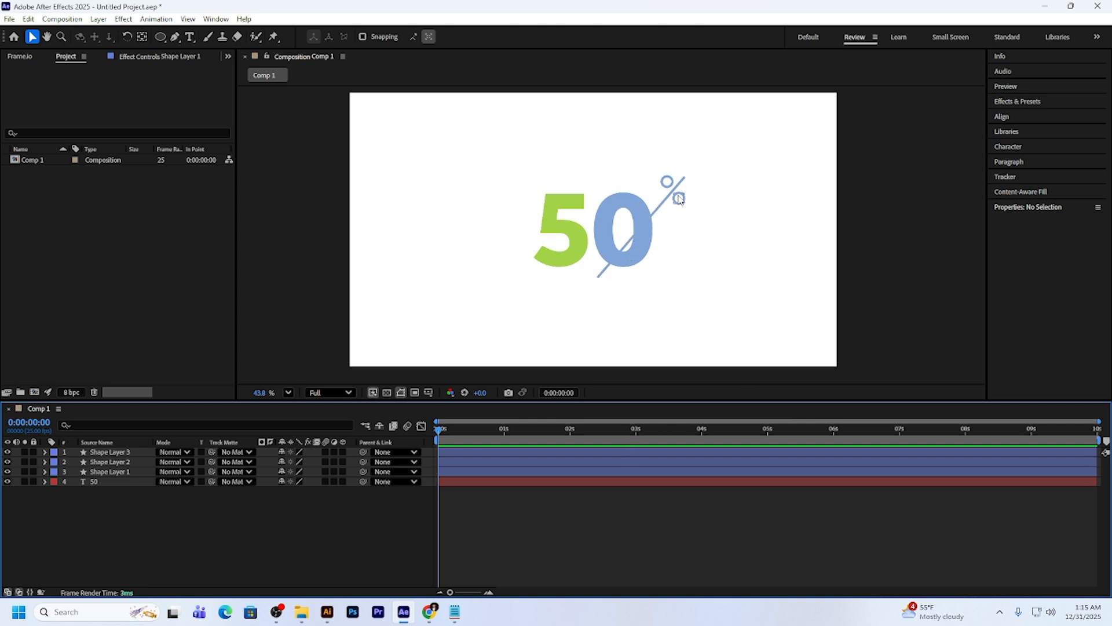
Add Trim Paths to the diagonal line on Shape Layer 1.
{"action": "left_click", "coordinate": [95, 472]}
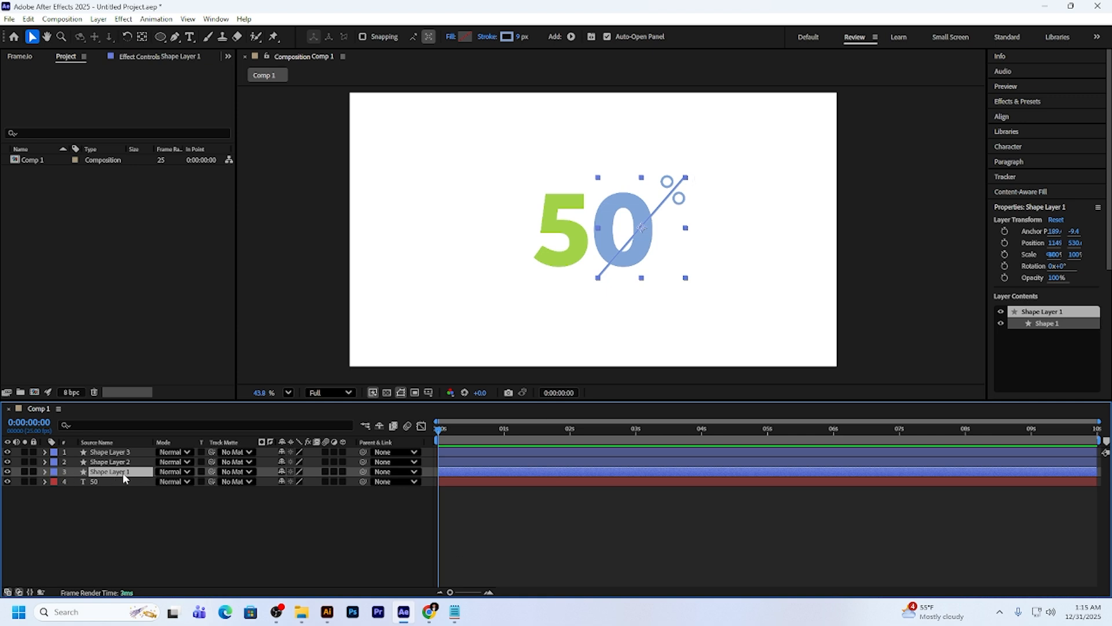
{"action": "left_click", "coordinate": [46, 471]}
{"action": "left_click", "coordinate": [350, 482]}
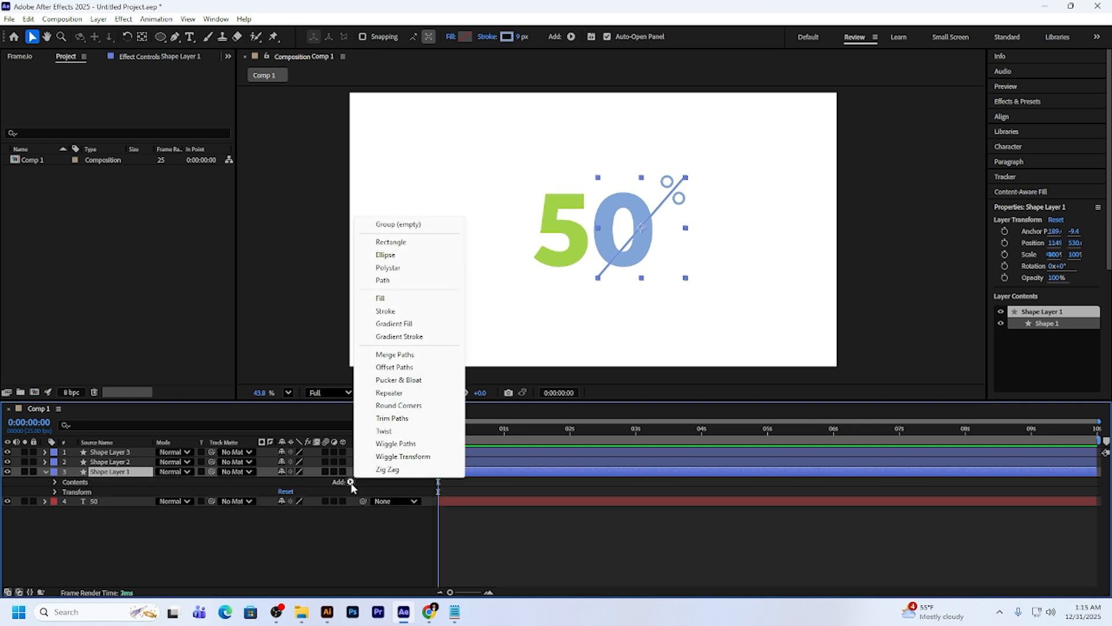
{"action": "left_click", "coordinate": [393, 419]}
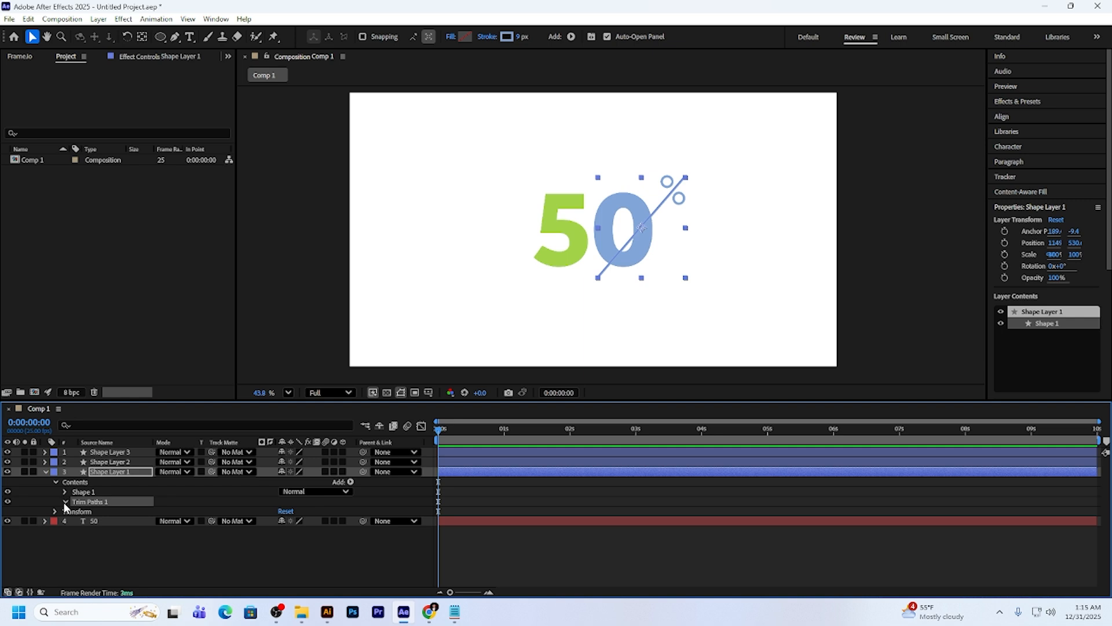
{"action": "left_click", "coordinate": [65, 503]}
Animate the line's Trim Paths End from 0% at 0 seconds to 100% at 1 second.
{"action": "left_click", "coordinate": [115, 521]}
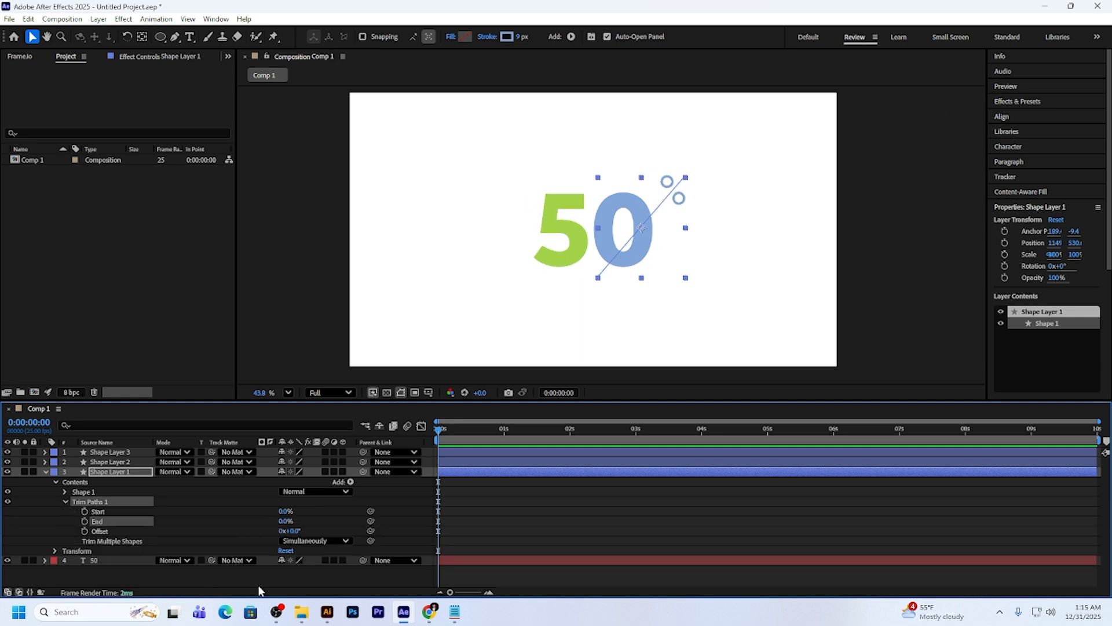
{"action": "left_click", "coordinate": [84, 521]}
{"action": "left_click_drag", "start_coordinate": [439, 429], "coordinate": [504, 430]}
{"action": "left_click", "coordinate": [285, 521]}
{"action": "type", "text": "100"}
{"action": "key", "text": "Return"}
Apply Easy Ease to the line's End keyframes and reshape their speed graph for a fast start and slow finish.
{"action": "left_click_drag", "start_coordinate": [548, 498], "coordinate": [434, 535]}
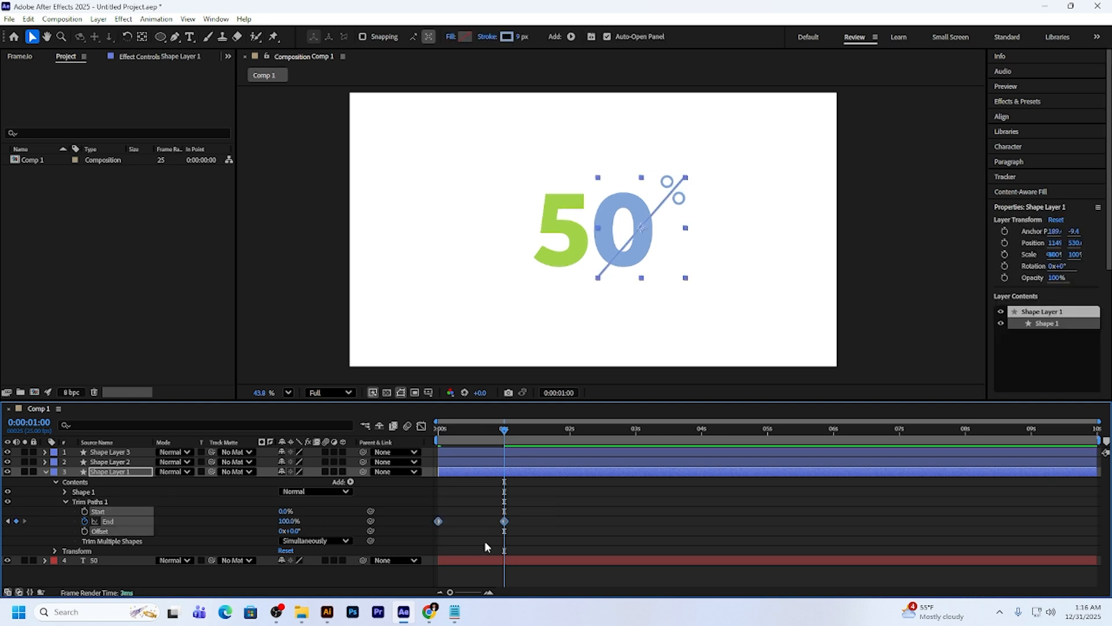
{"action": "key", "text": "F9"}
{"action": "left_click", "coordinate": [421, 427]}
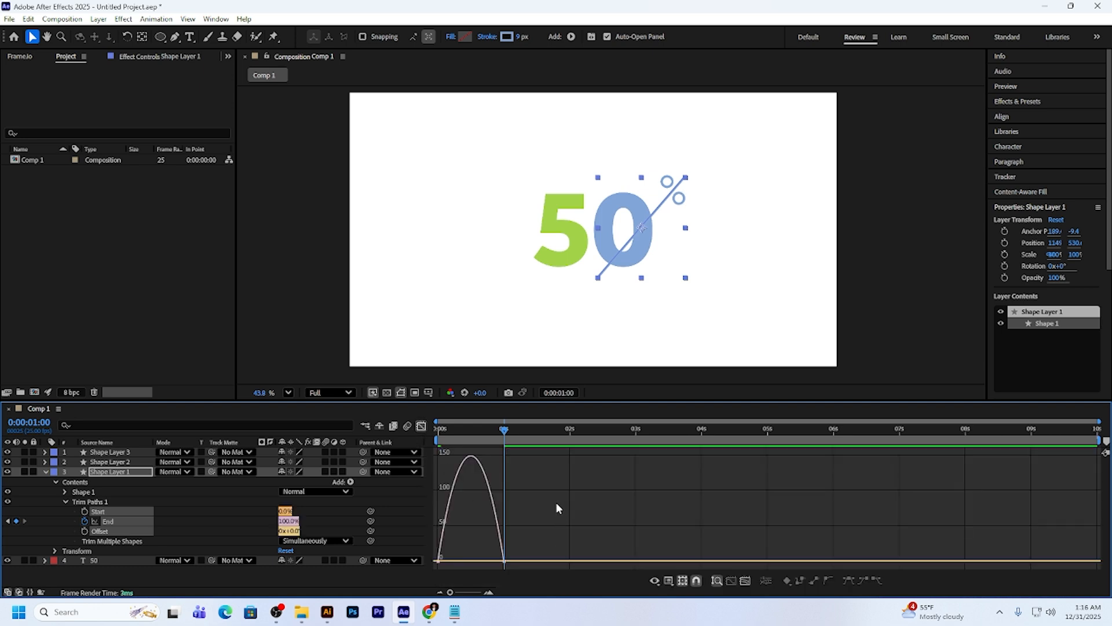
{"action": "left_click_drag", "start_coordinate": [529, 488], "coordinate": [458, 565]}
{"action": "left_click", "coordinate": [421, 427]}
Preview the line's drawing animation from the start and collapse the layer's properties.
{"action": "key", "text": "Home"}
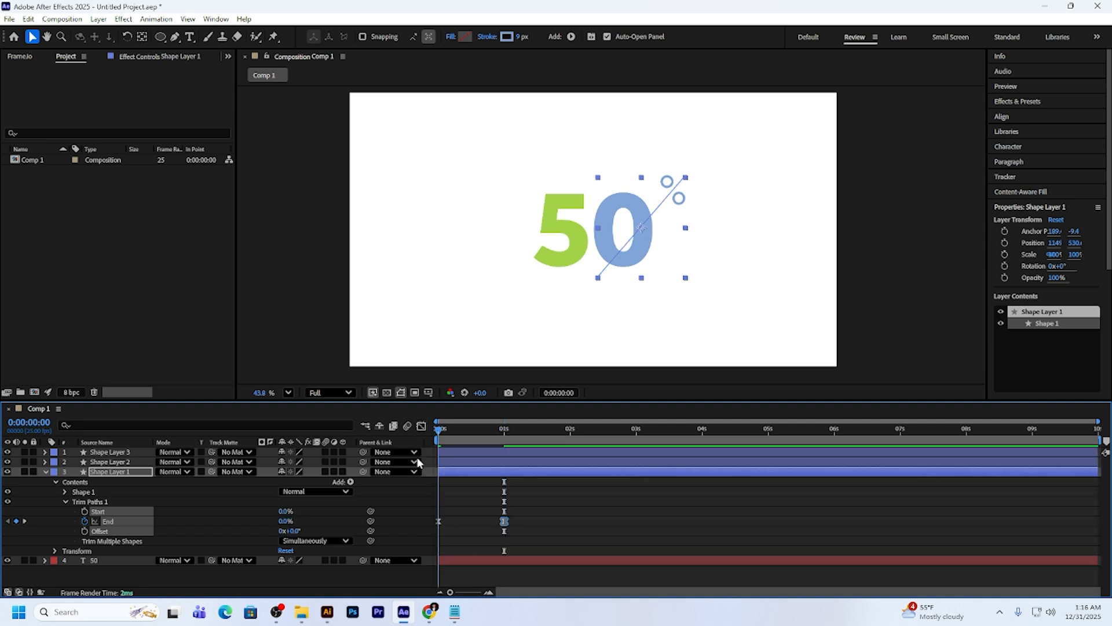
{"action": "key", "text": "space"}
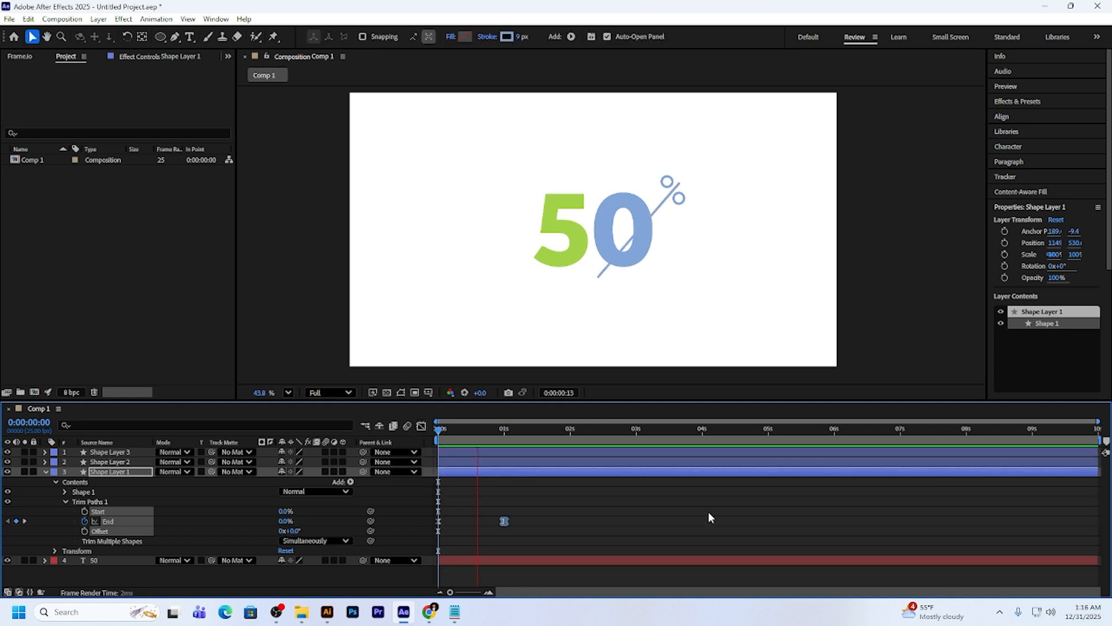
{"action": "key", "text": "space"}
{"action": "left_click", "coordinate": [45, 471]}
{"action": "left_click", "coordinate": [133, 550]}
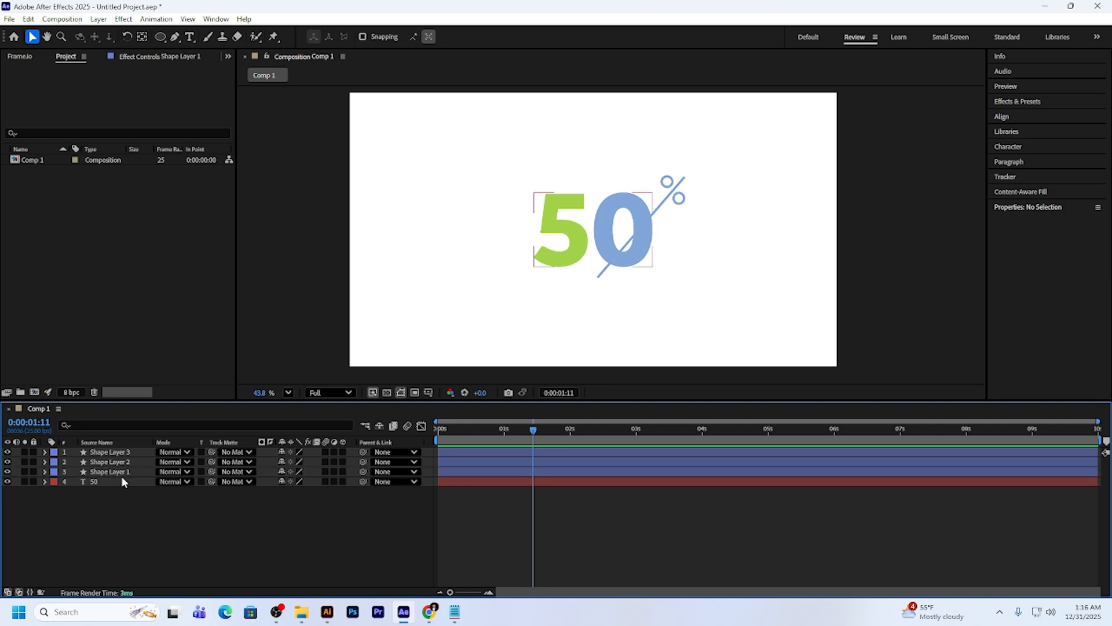
Add Trim Paths to the lower small circle on Shape Layer 3.
{"action": "left_click", "coordinate": [107, 453]}
{"action": "key", "text": "period"}
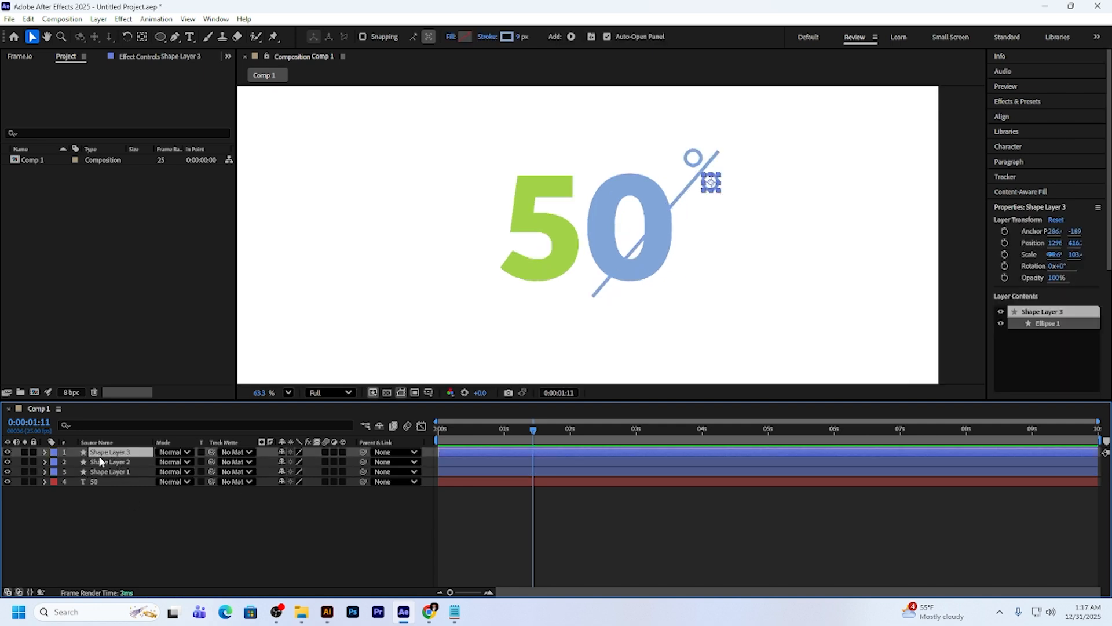
{"action": "left_click", "coordinate": [129, 510]}
{"action": "left_click", "coordinate": [107, 454]}
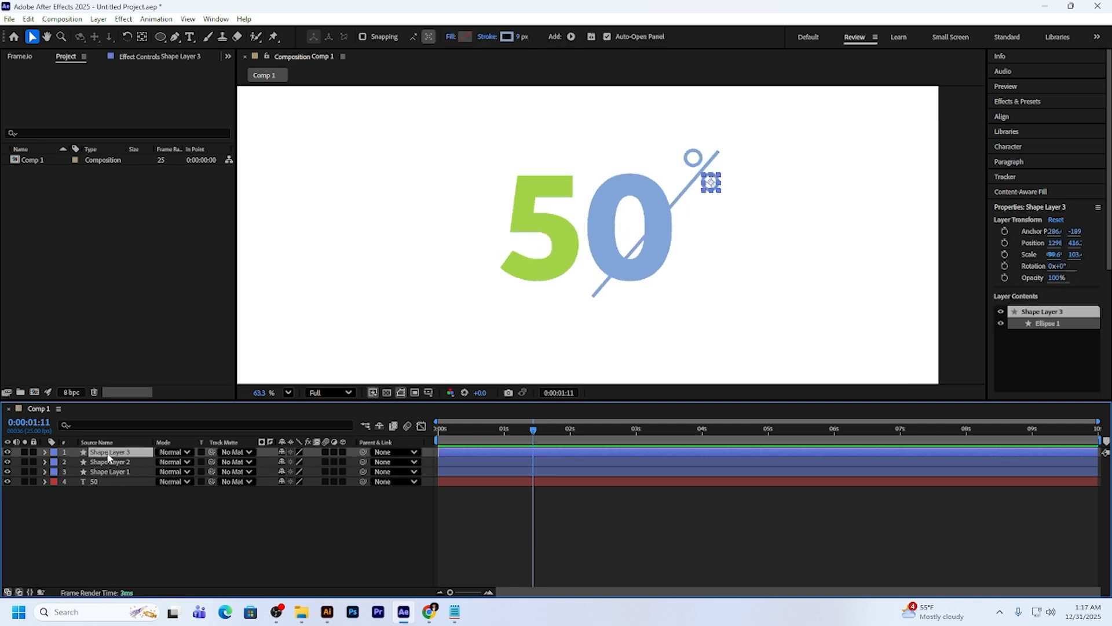
{"action": "left_click", "coordinate": [46, 453]}
{"action": "left_click", "coordinate": [350, 462]}
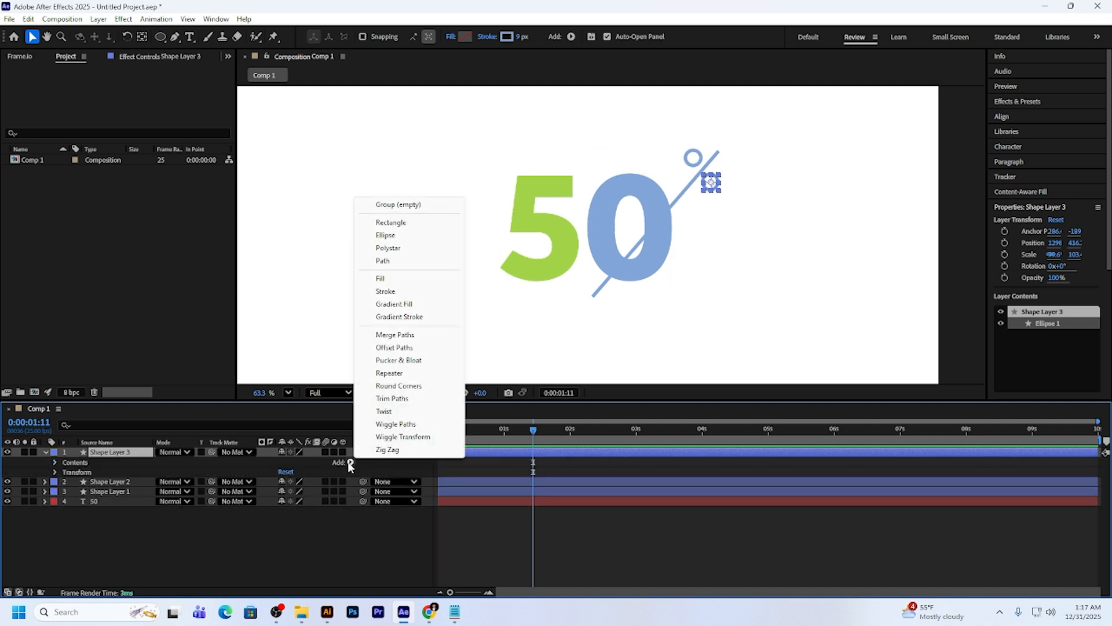
{"action": "left_click", "coordinate": [400, 399]}
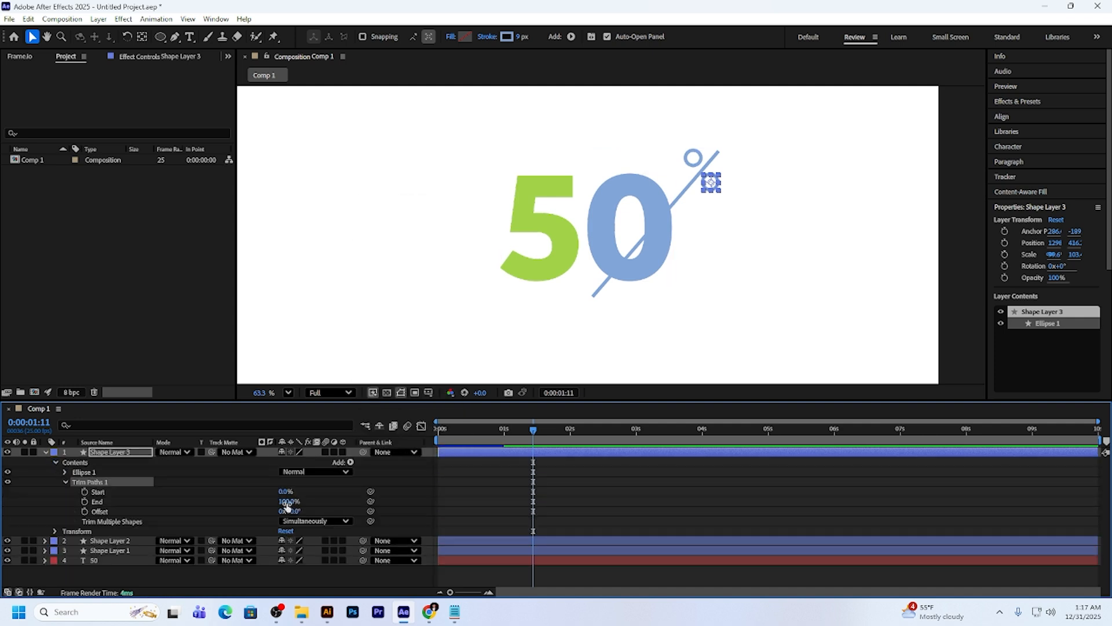
Animate the lower small circle's Trim Paths End from 0% at 0 seconds to 100% at 1 second.
{"action": "key", "text": "Delete"}
{"action": "left_click_drag", "start_coordinate": [513, 436], "coordinate": [435, 456]}
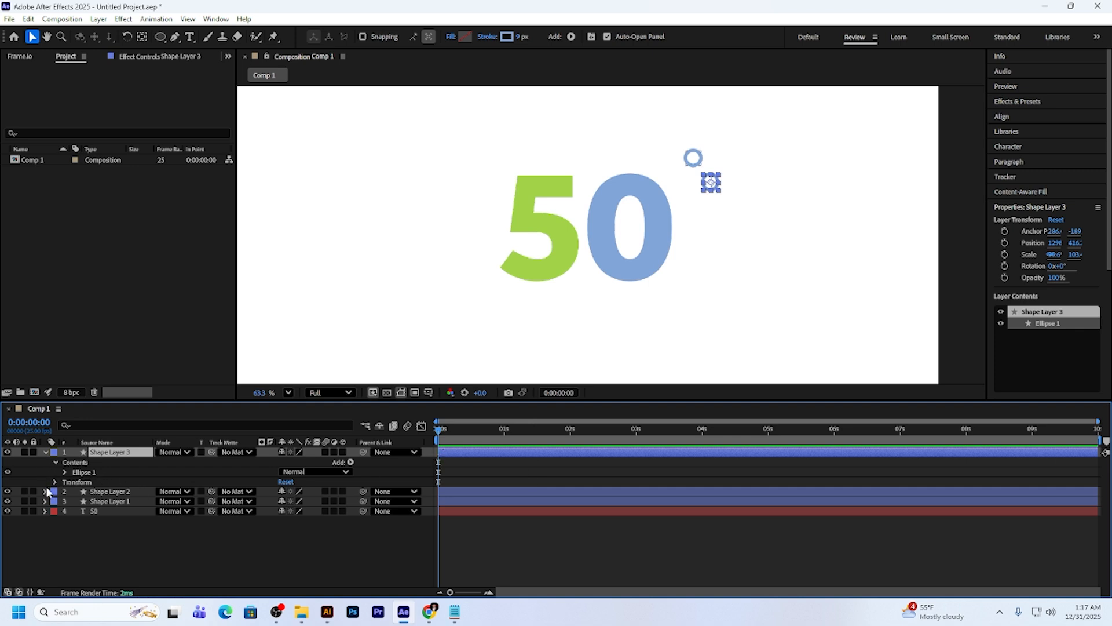
{"action": "key", "text": "ctrl+z"}
{"action": "left_click_drag", "start_coordinate": [284, 502], "coordinate": [151, 502]}
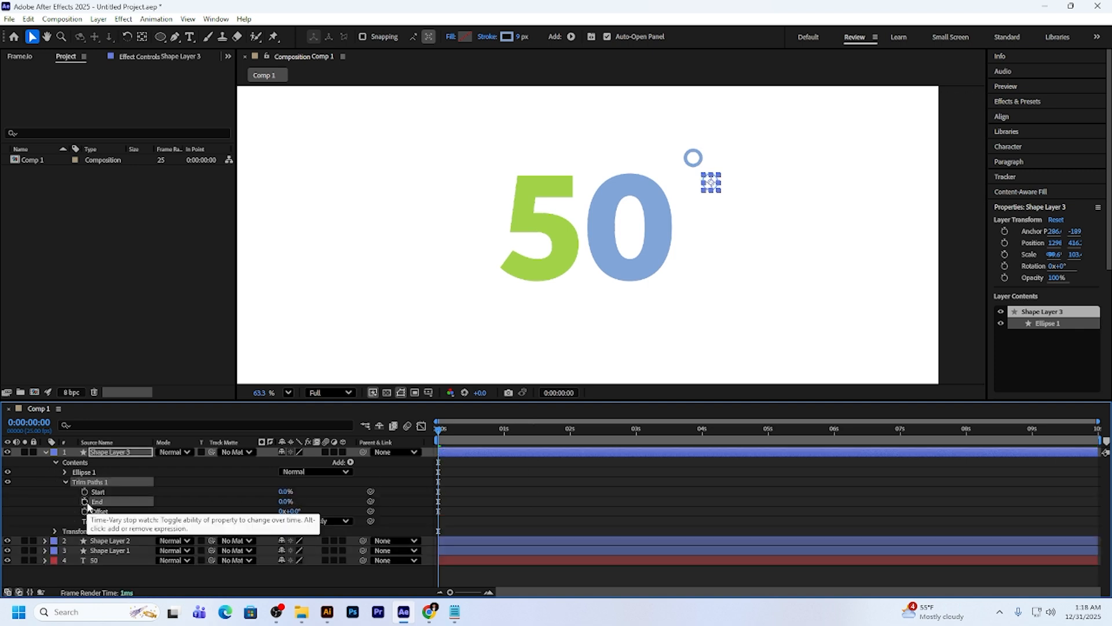
{"action": "left_click", "coordinate": [84, 501]}
{"action": "left_click_drag", "start_coordinate": [451, 431], "coordinate": [507, 437]}
{"action": "left_click_drag", "start_coordinate": [285, 501], "coordinate": [360, 501]}
Apply Easy Ease to the lower circle's End keyframes and reshape their speed graph for a fast start and slow finish.
{"action": "left_click_drag", "start_coordinate": [561, 485], "coordinate": [433, 515]}
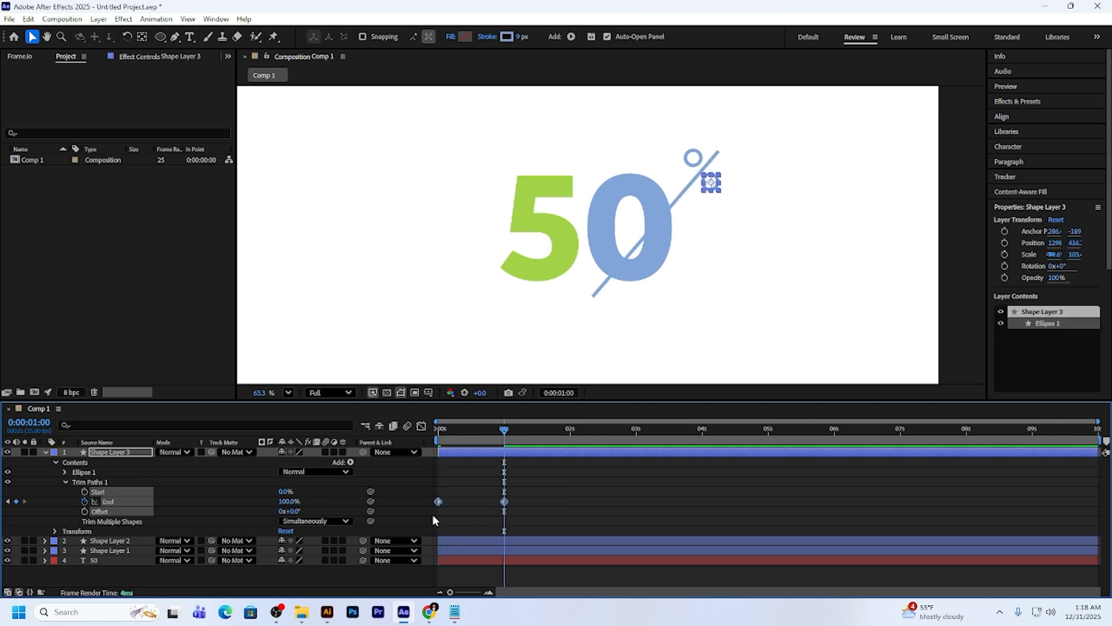
{"action": "key", "text": "F9"}
{"action": "left_click_drag", "start_coordinate": [522, 472], "coordinate": [489, 524]}
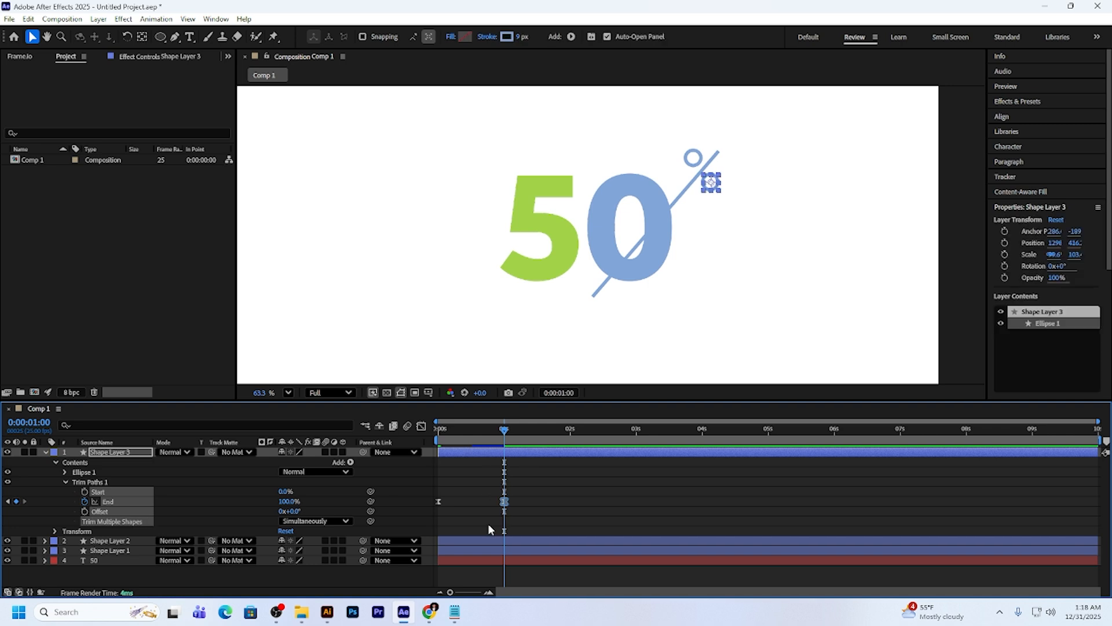
{"action": "left_click", "coordinate": [421, 426]}
{"action": "left_click_drag", "start_coordinate": [493, 561], "coordinate": [450, 568]}
{"action": "left_click", "coordinate": [422, 426]}
Collapse Shape Layer 3's properties and preview the lower circle drawing on from the start.
{"action": "left_click", "coordinate": [45, 452]}
{"action": "left_click_drag", "start_coordinate": [504, 440], "coordinate": [439, 443]}
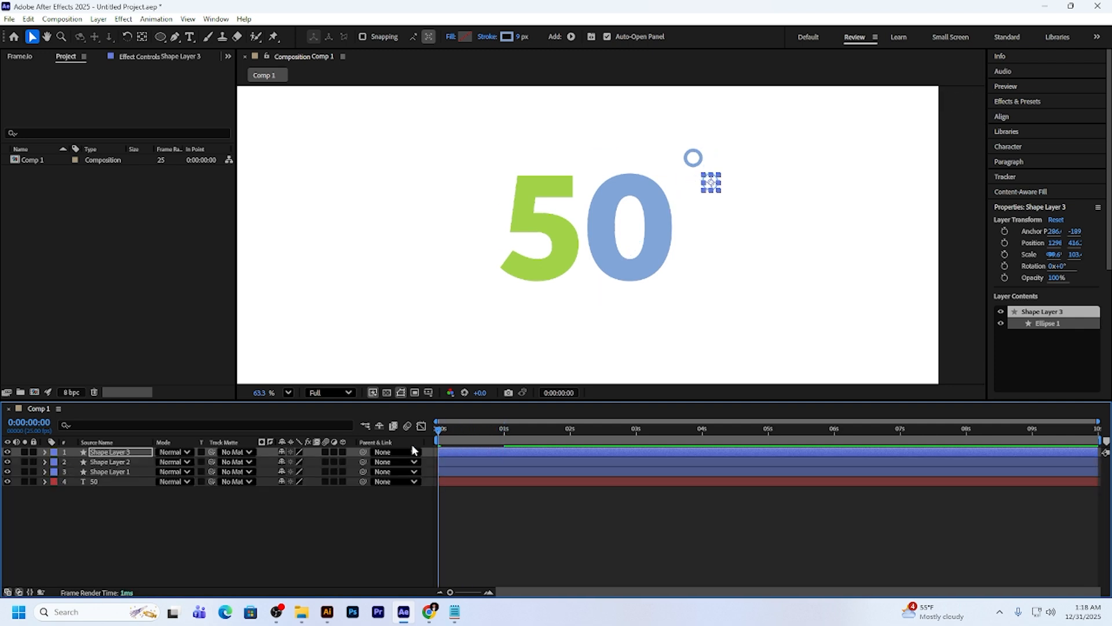
{"action": "left_click", "coordinate": [467, 527]}
{"action": "key", "text": "space"}
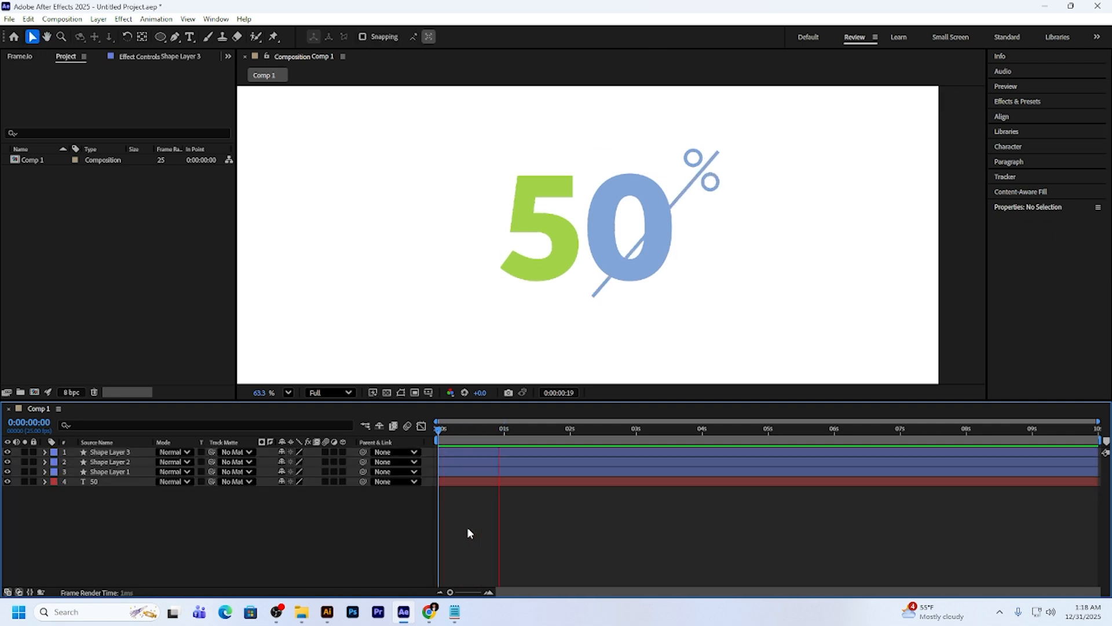
{"action": "key", "text": "space"}
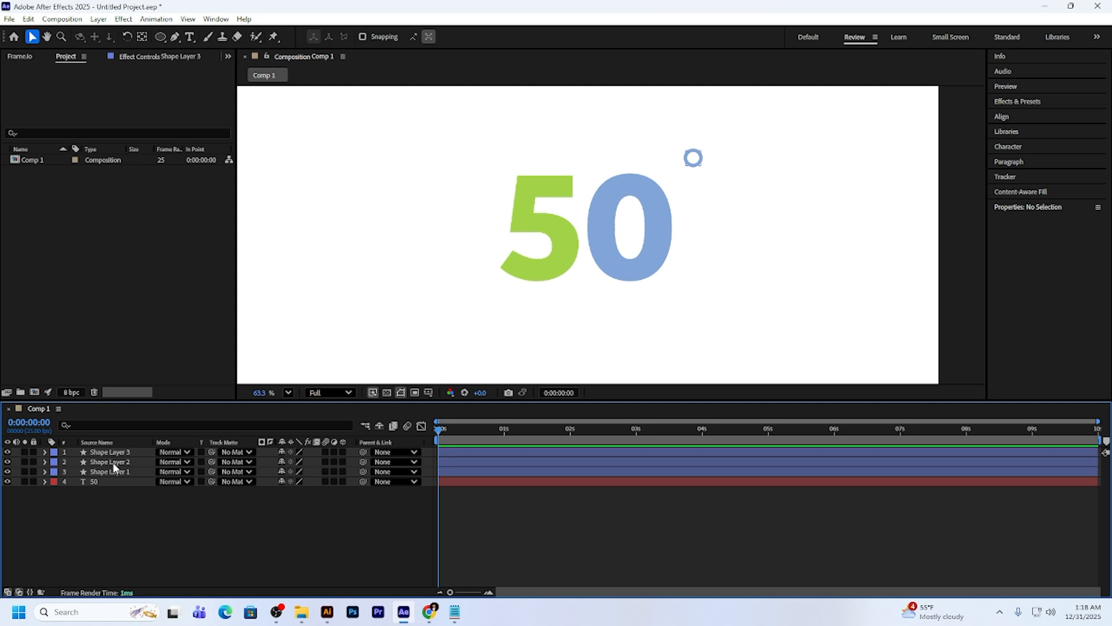
Add Trim Paths to the upper small circle on Shape Layer 2 and expand its properties.
{"action": "left_click", "coordinate": [113, 462]}
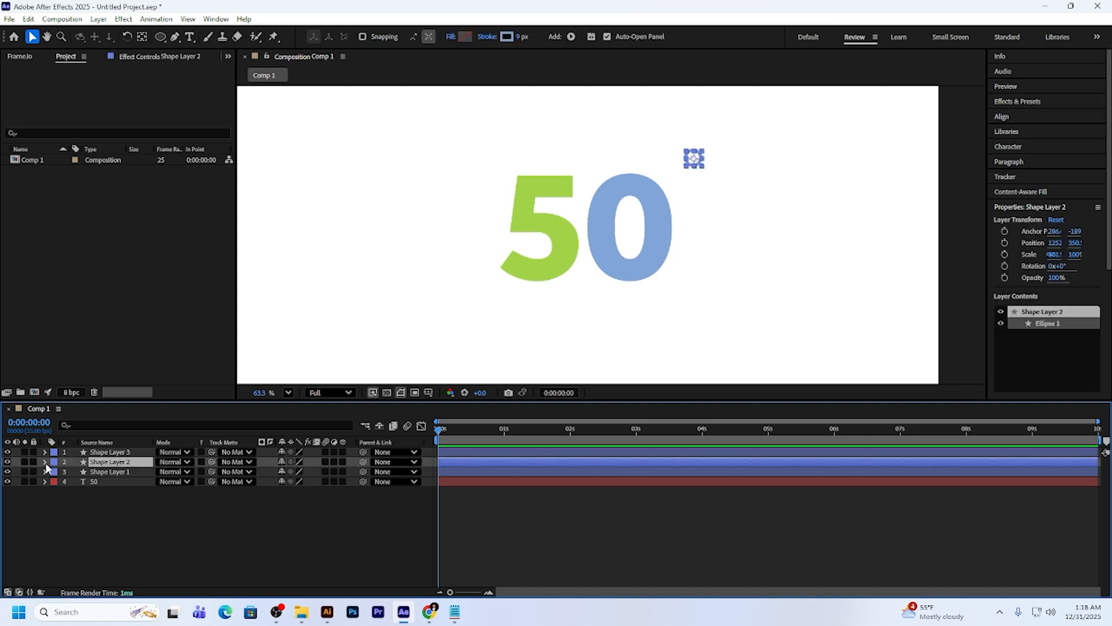
{"action": "left_click", "coordinate": [45, 463]}
{"action": "left_click", "coordinate": [351, 472]}
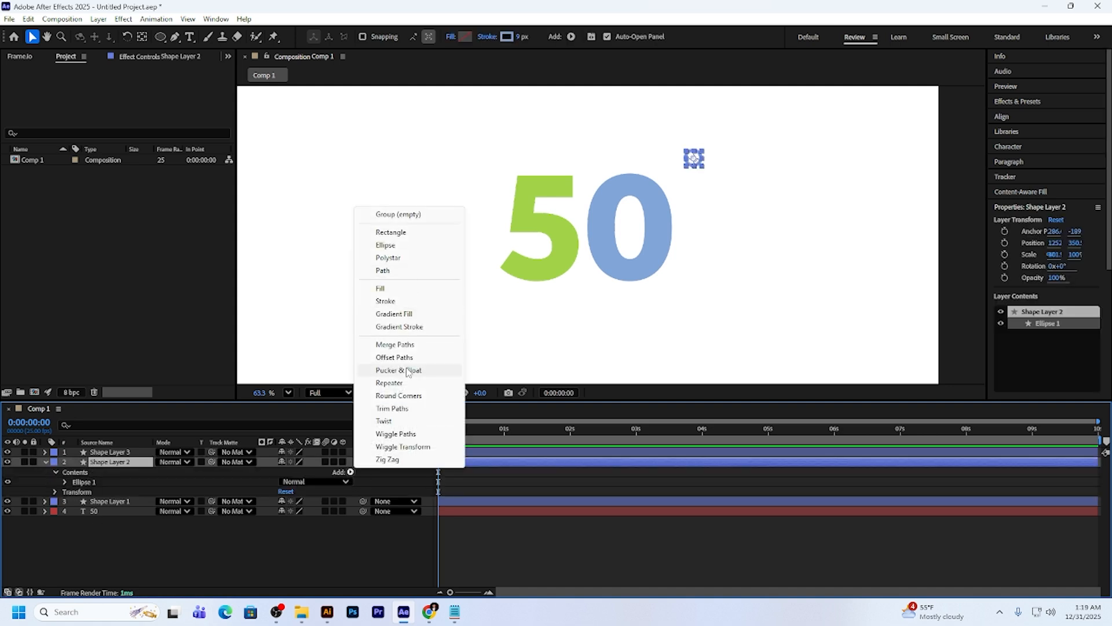
{"action": "left_click", "coordinate": [392, 408]}
{"action": "left_click", "coordinate": [66, 492]}
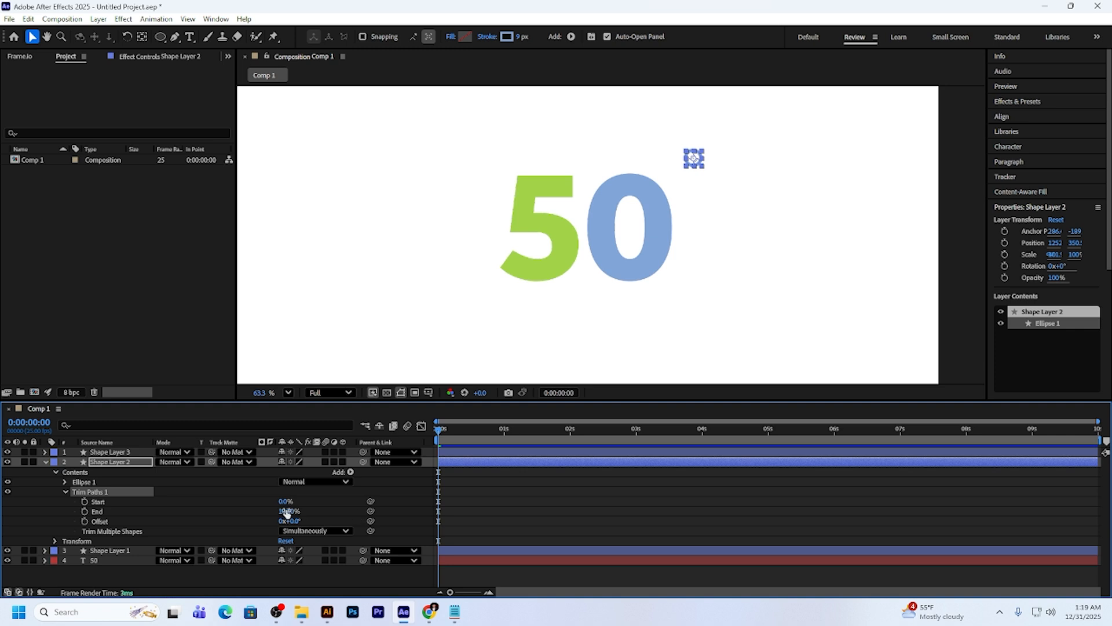
Animate the upper circle's Trim Paths End from 0% at 0 seconds to 100% at 1 second.
{"action": "left_click_drag", "start_coordinate": [286, 513], "coordinate": [119, 525]}
{"action": "left_click", "coordinate": [85, 511]}
{"action": "left_click_drag", "start_coordinate": [494, 439], "coordinate": [504, 448]}
{"action": "left_click_drag", "start_coordinate": [285, 512], "coordinate": [426, 533]}
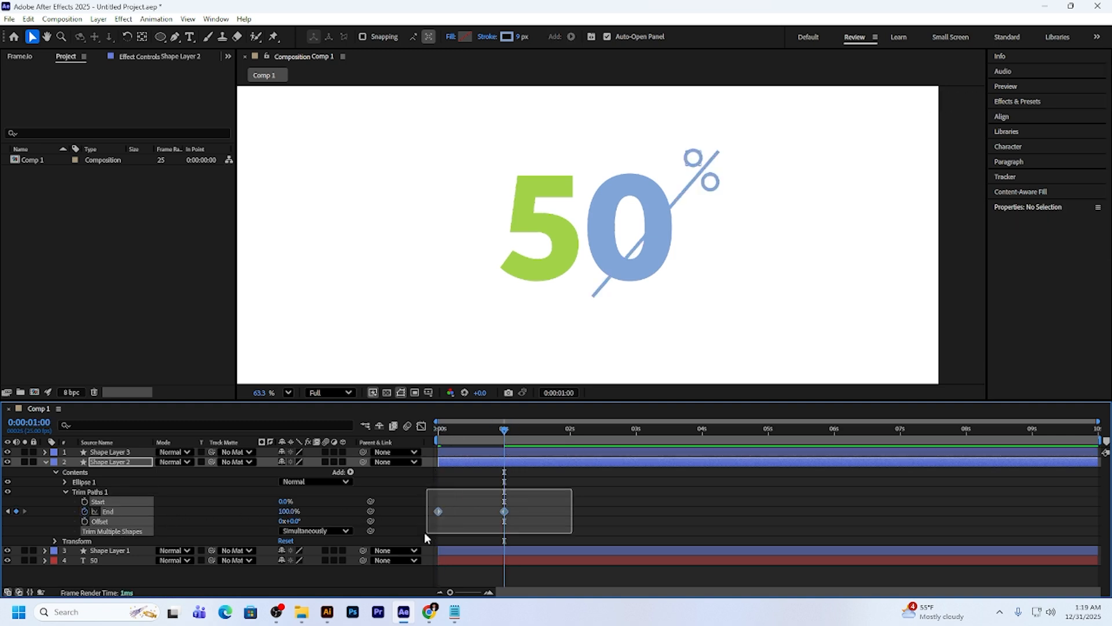
Apply Easy Ease to the upper circle's End keyframes and shape their speed graph into an early peak with a long slowdown.
{"action": "key", "text": "F9"}
{"action": "left_click_drag", "start_coordinate": [529, 502], "coordinate": [494, 528]}
{"action": "left_click", "coordinate": [422, 427]}
{"action": "left_click_drag", "start_coordinate": [561, 521], "coordinate": [496, 568]}
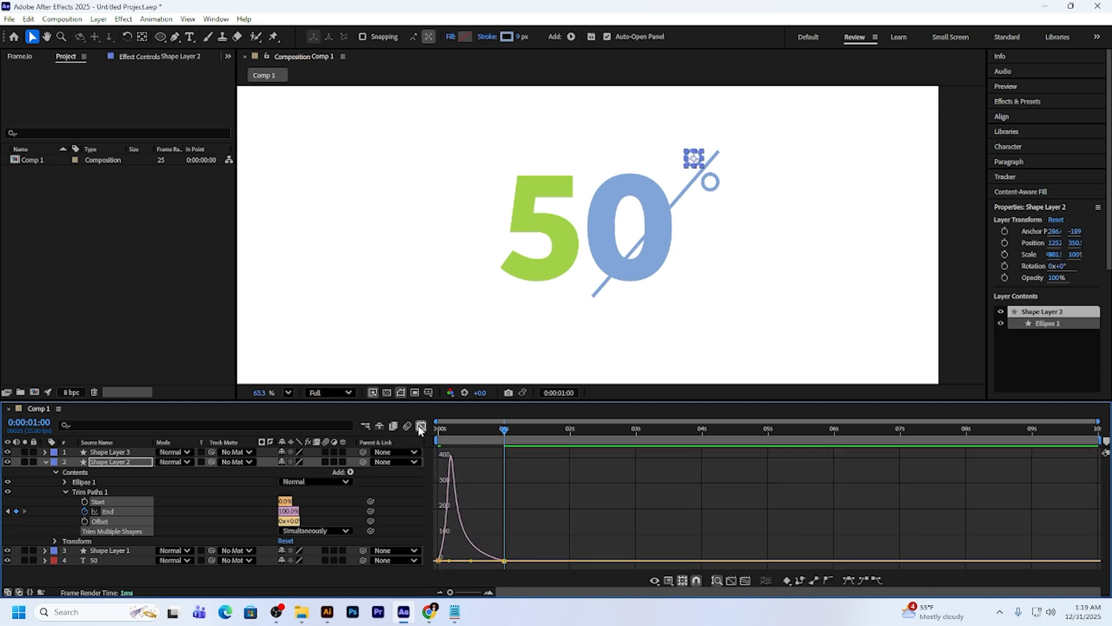
{"action": "left_click", "coordinate": [422, 426]}
Collapse Shape Layer 2's properties and preview the complete percent sign animation from the start.
{"action": "left_click", "coordinate": [45, 462]}
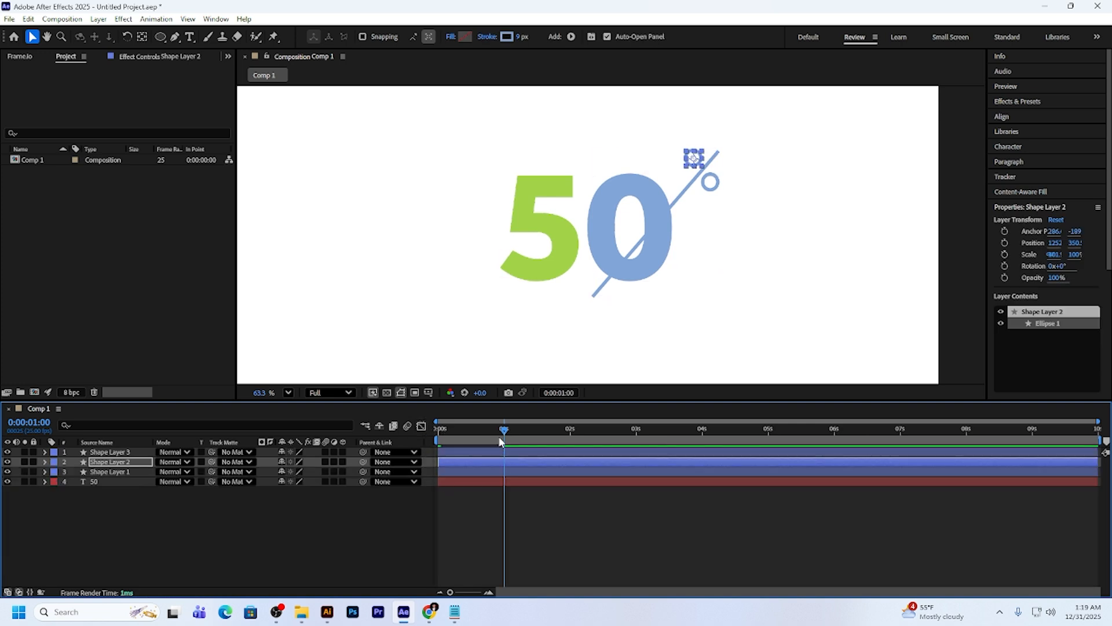
{"action": "left_click_drag", "start_coordinate": [503, 429], "coordinate": [393, 457]}
{"action": "key", "text": "space"}
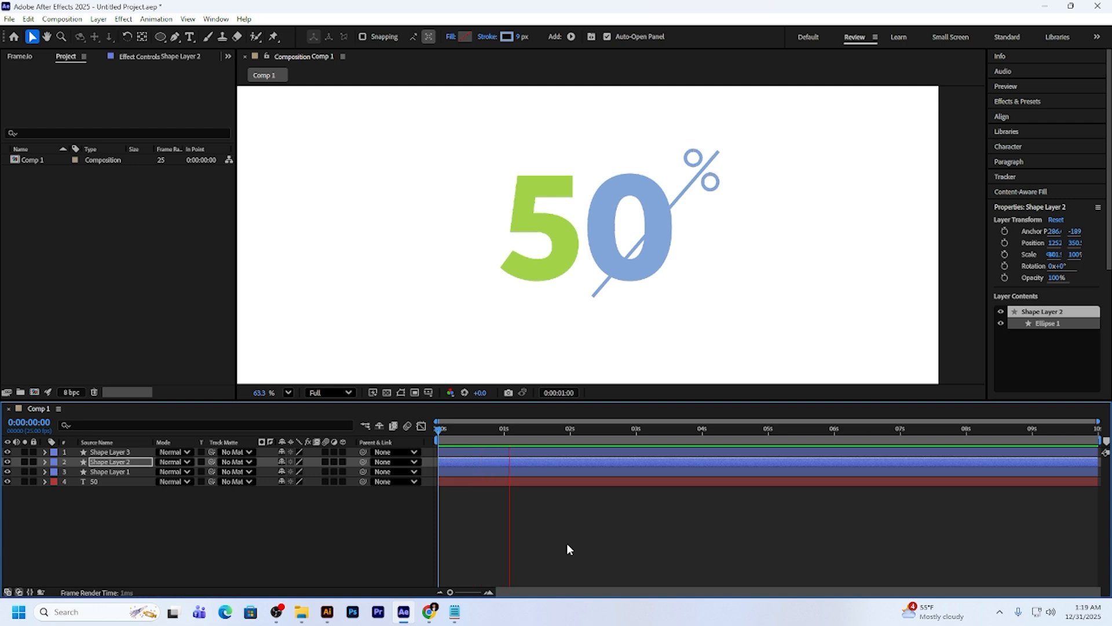
{"action": "left_click", "coordinate": [602, 543]}
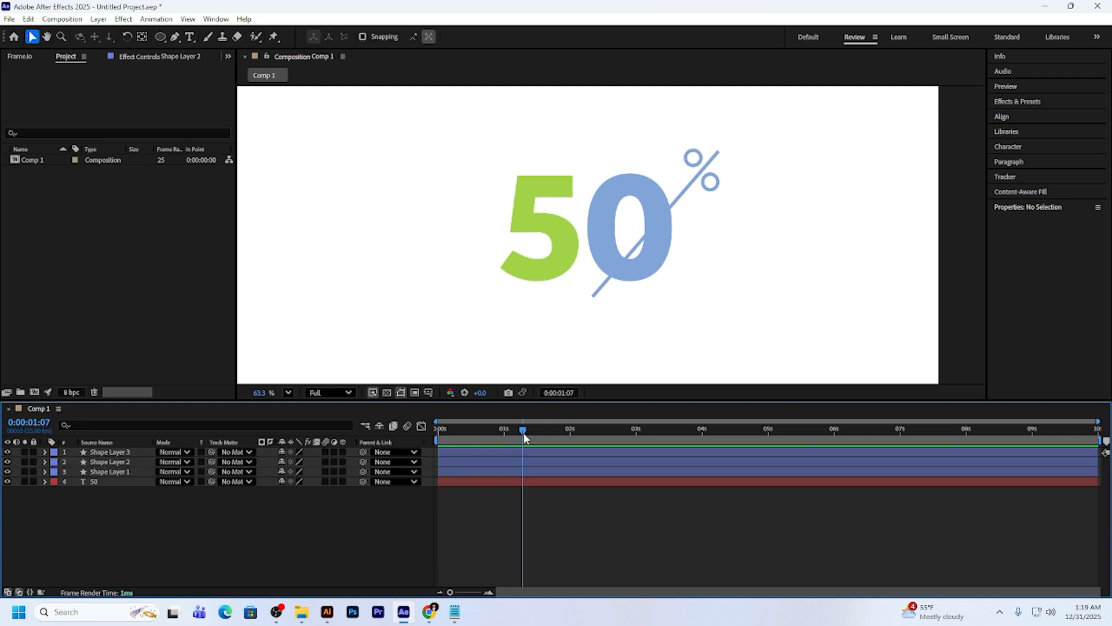
{"action": "left_click_drag", "start_coordinate": [524, 430], "coordinate": [421, 450]}
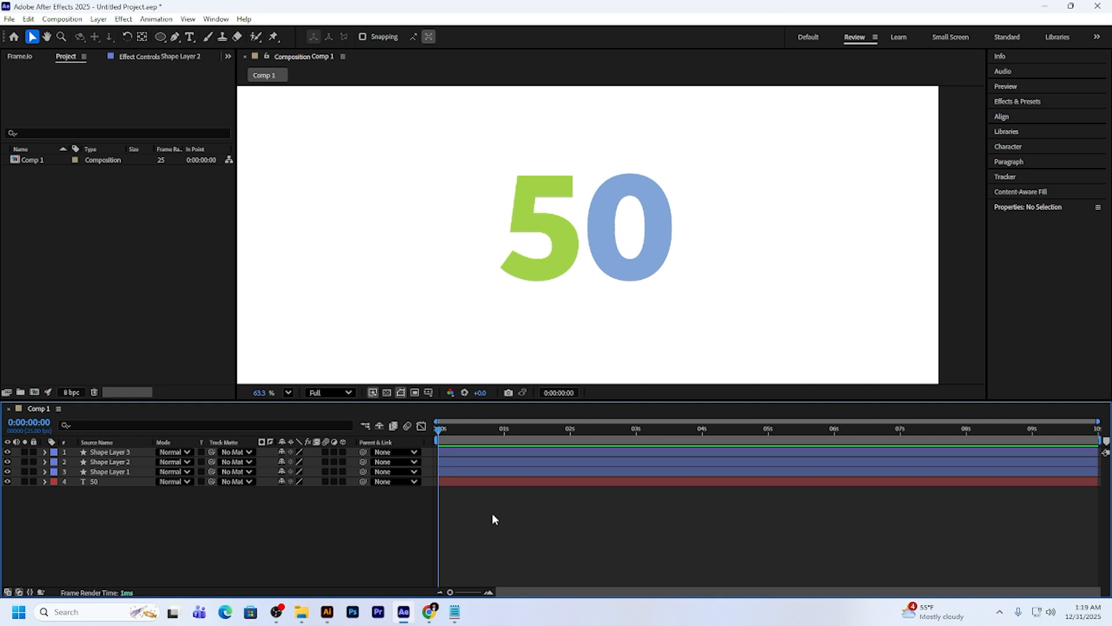
Stagger the circle layers so Shape Layer 2 starts at frame 10 and Shape Layer 3 at about frame 20.
{"action": "left_click_drag", "start_coordinate": [440, 429], "coordinate": [465, 440]}
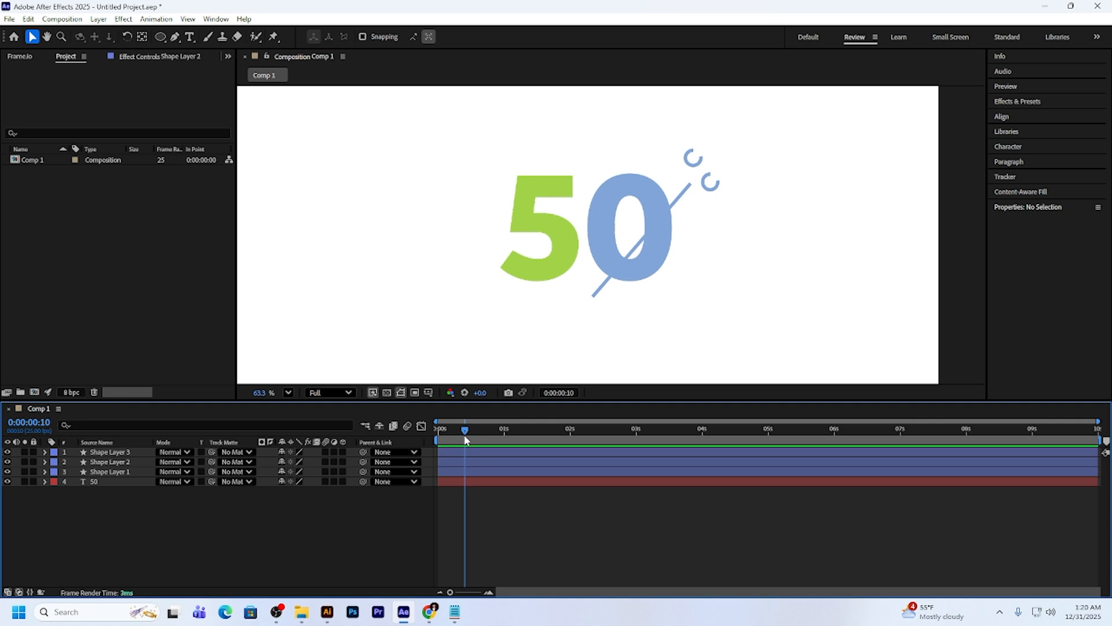
{"action": "left_click", "coordinate": [458, 461]}
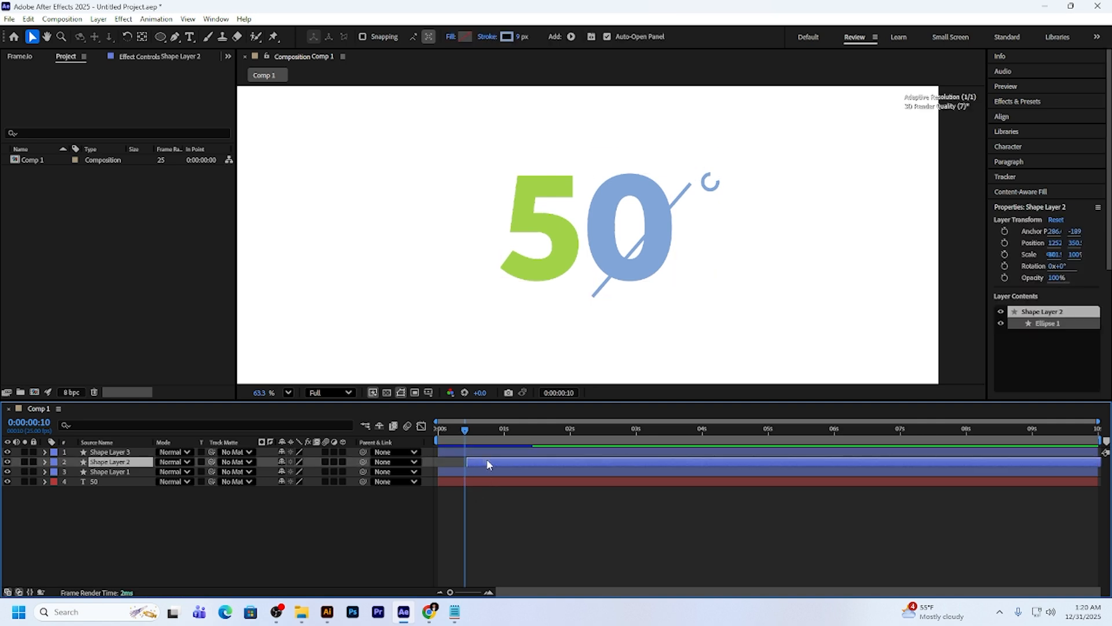
{"action": "left_click", "coordinate": [502, 452]}
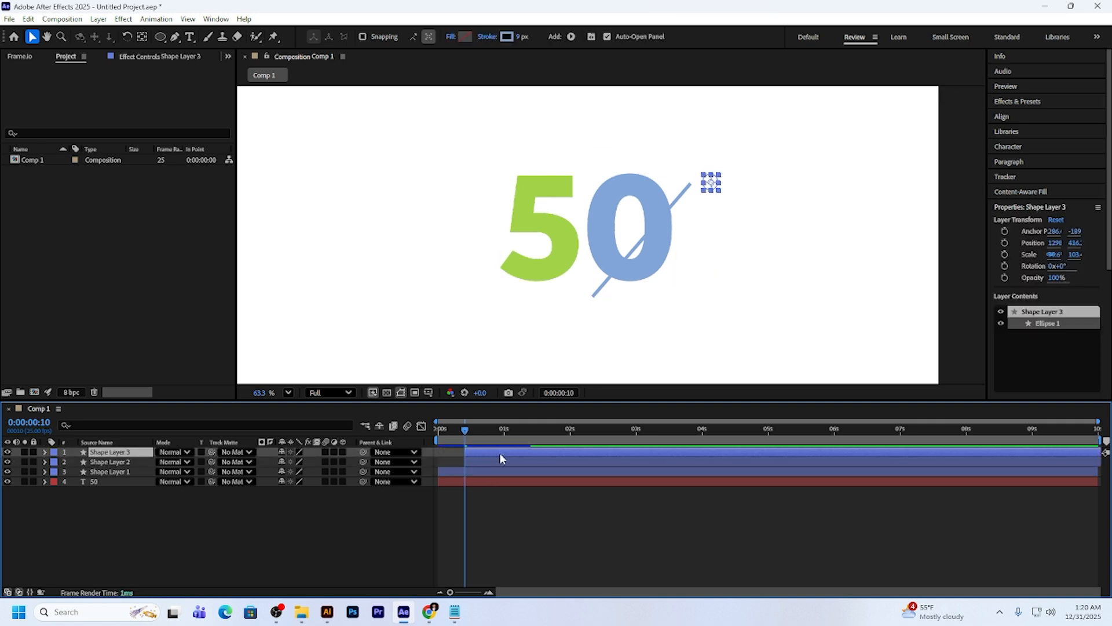
{"action": "key", "text": "shift+Page_Down"}
{"action": "left_click_drag", "start_coordinate": [504, 446], "coordinate": [527, 451]}
Preview the staggered percent sign animation from the start and scrub around the moment the circles draw on.
{"action": "left_click", "coordinate": [542, 509]}
{"action": "key", "text": "Home"}
{"action": "key", "text": "space"}
{"action": "mouse_move", "coordinate": [539, 443]}
{"action": "left_mouse_down"}
{"action": "mouse_move", "coordinate": [458, 444]}
{"action": "mouse_move", "coordinate": [571, 434]}
{"action": "mouse_move", "coordinate": [502, 442]}
{"action": "left_mouse_up"}
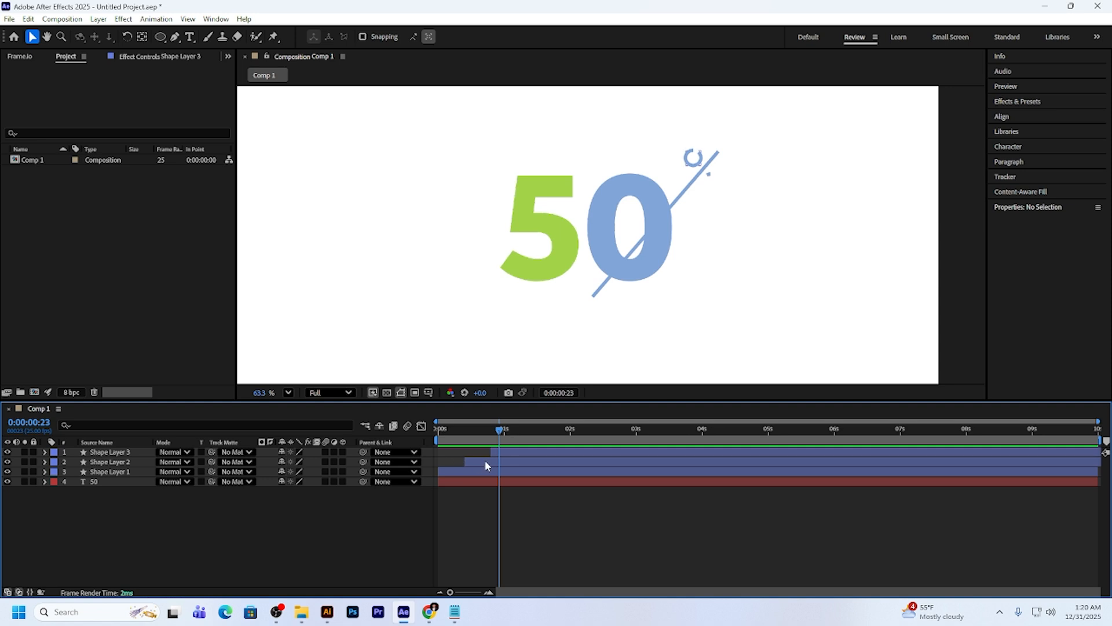
Set the upper circle's Trim Paths Offset to about 175° on Shape Layer 2, check the drawing motion and collapse the layer.
{"action": "left_click", "coordinate": [484, 461]}
{"action": "key", "text": "u"}
{"action": "left_click", "coordinate": [64, 492]}
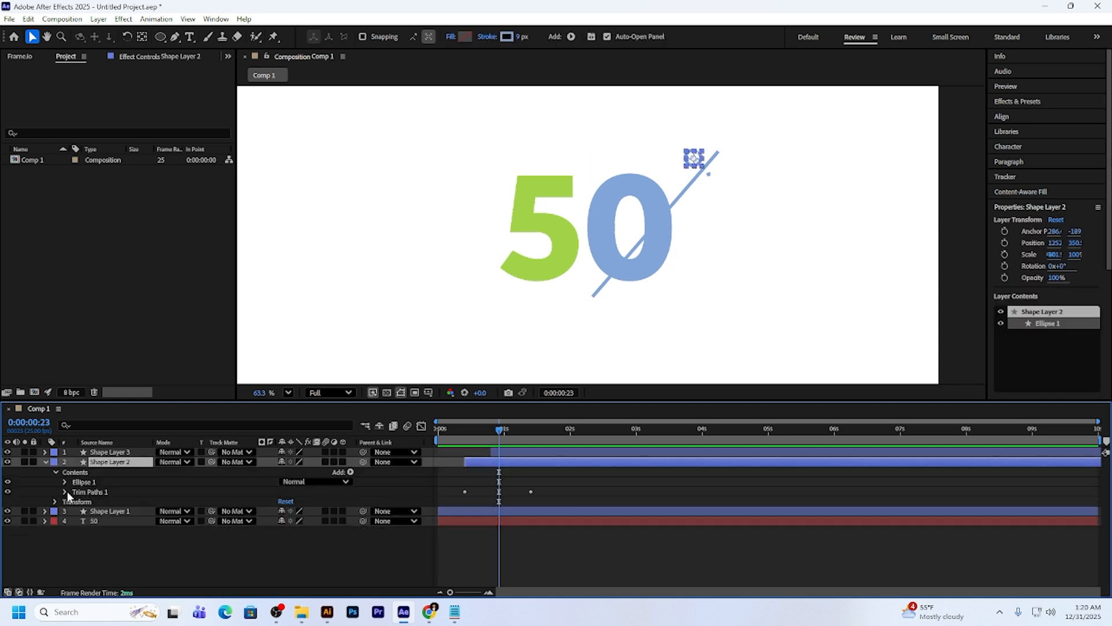
{"action": "left_click", "coordinate": [64, 492]}
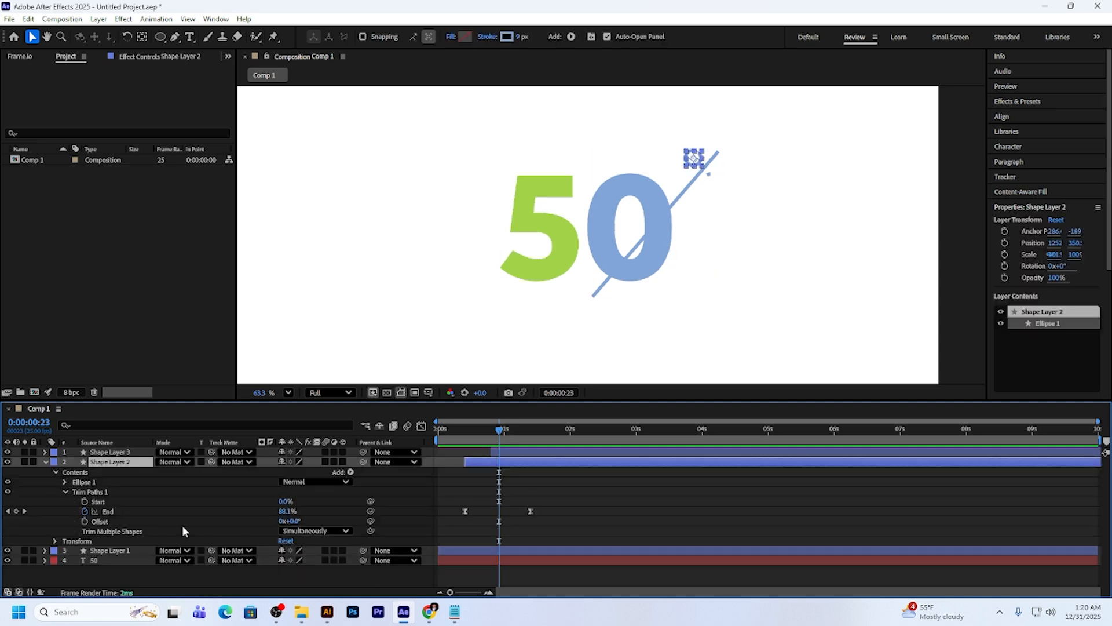
{"action": "left_click_drag", "start_coordinate": [288, 521], "coordinate": [375, 504]}
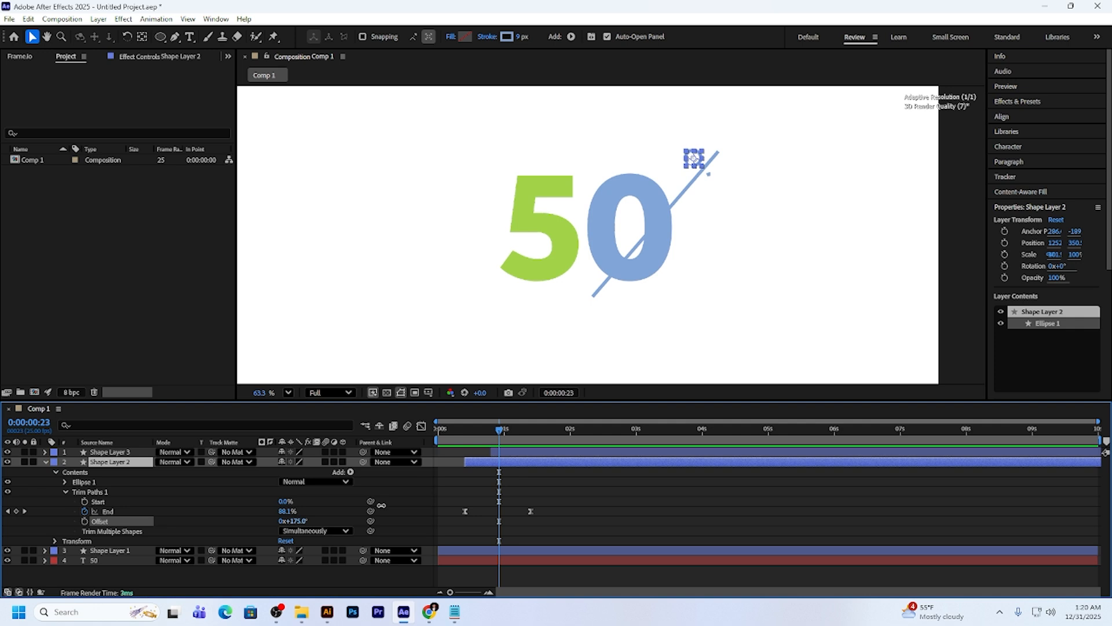
{"action": "left_click_drag", "start_coordinate": [477, 454], "coordinate": [531, 455]}
{"action": "left_click", "coordinate": [45, 461]}
Animate the 50 text layer's Position from 1506, 540 at 0 seconds to 960, 540 at frame 15.
{"action": "left_click", "coordinate": [108, 485]}
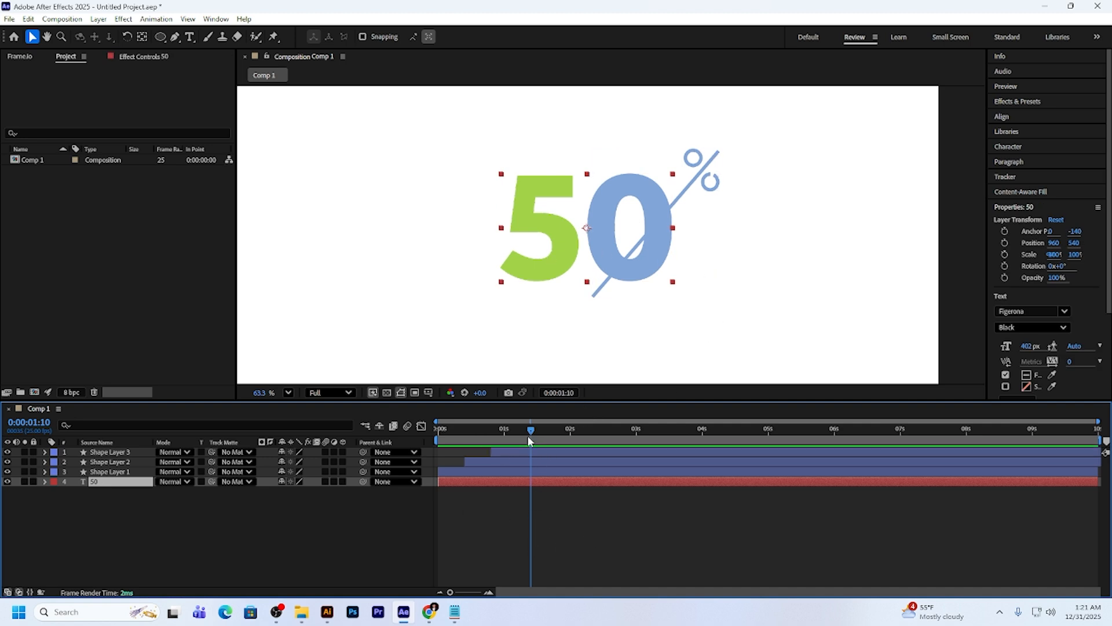
{"action": "left_click_drag", "start_coordinate": [531, 431], "coordinate": [438, 444]}
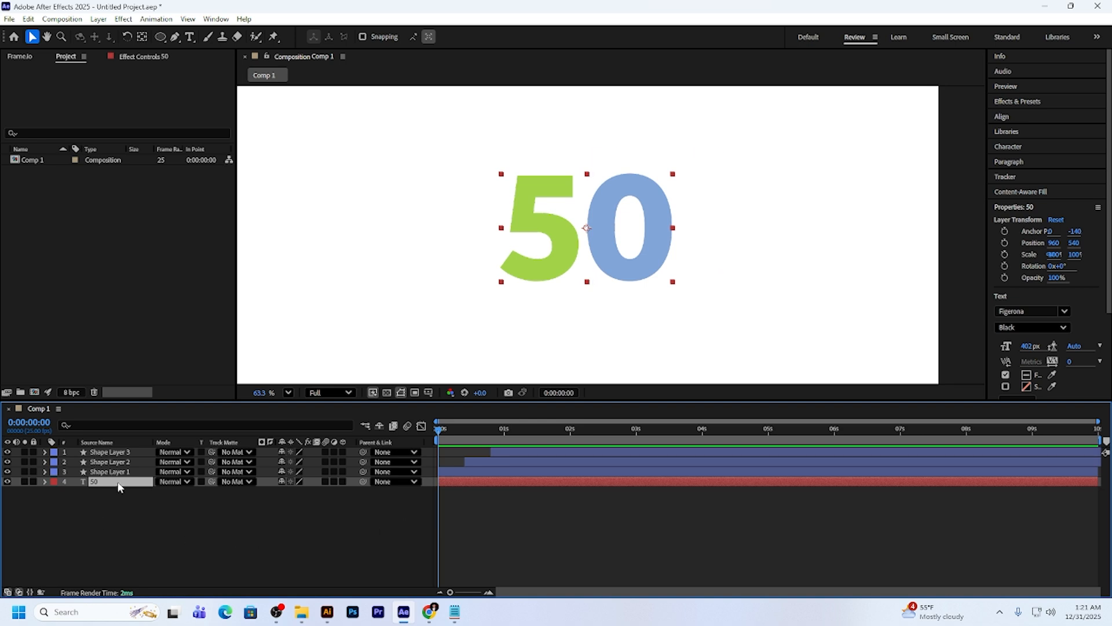
{"action": "key", "text": "p"}
{"action": "left_click", "coordinate": [75, 492]}
{"action": "mouse_move", "coordinate": [442, 436]}
{"action": "left_mouse_down"}
{"action": "mouse_move", "coordinate": [507, 438]}
{"action": "mouse_move", "coordinate": [438, 461]}
{"action": "mouse_move", "coordinate": [476, 440]}
{"action": "left_mouse_up"}
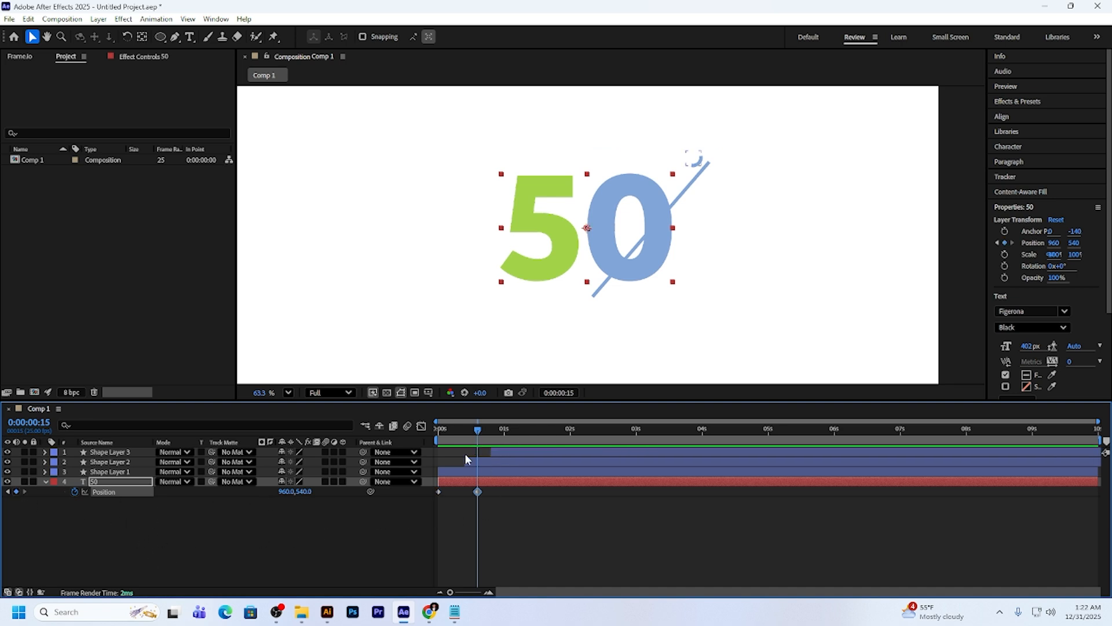
{"action": "key", "text": "Home"}
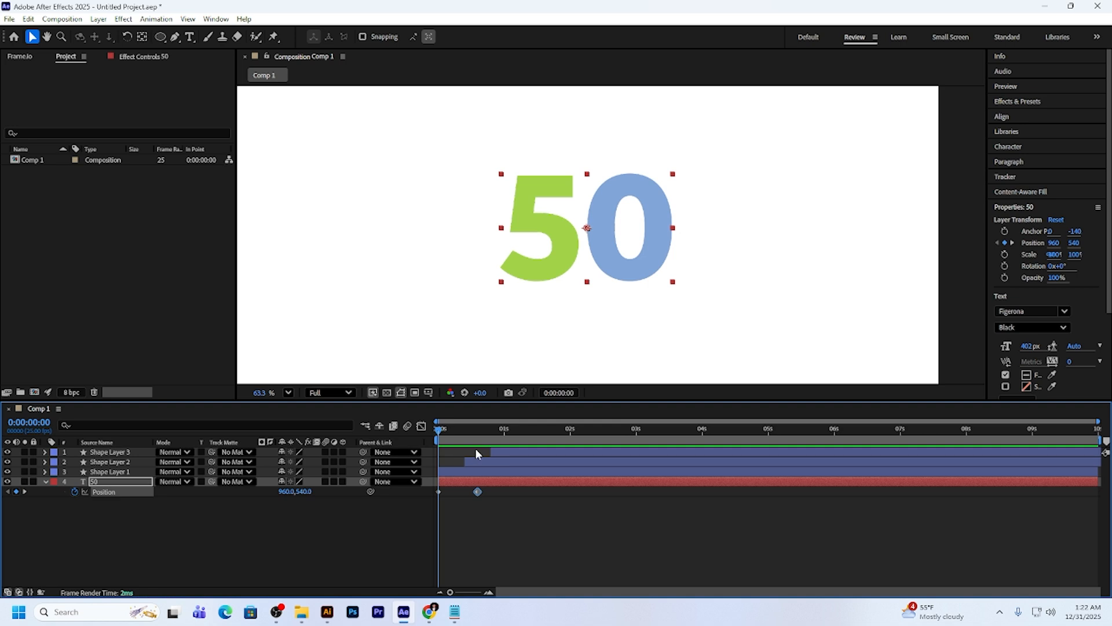
{"action": "left_click_drag", "start_coordinate": [288, 491], "coordinate": [582, 477]}
{"action": "left_click_drag", "start_coordinate": [438, 434], "coordinate": [466, 449]}
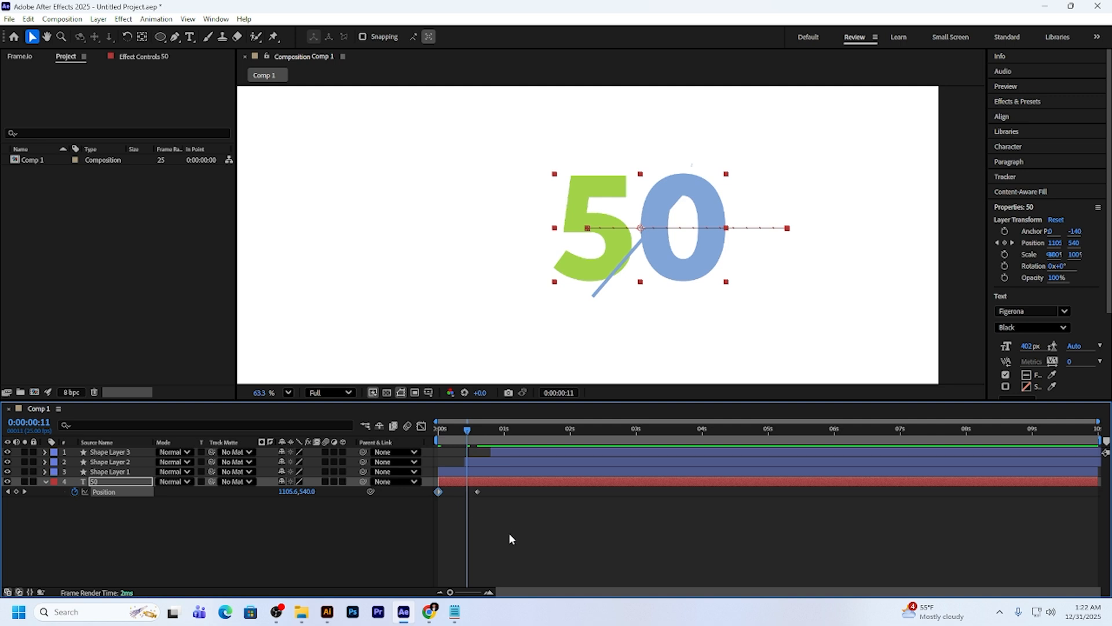
Apply Easy Ease to the 50 text's Position keyframes and reshape their speed graph for a fast start and slow finish.
{"action": "left_click_drag", "start_coordinate": [496, 546], "coordinate": [436, 496]}
{"action": "key", "text": "F9"}
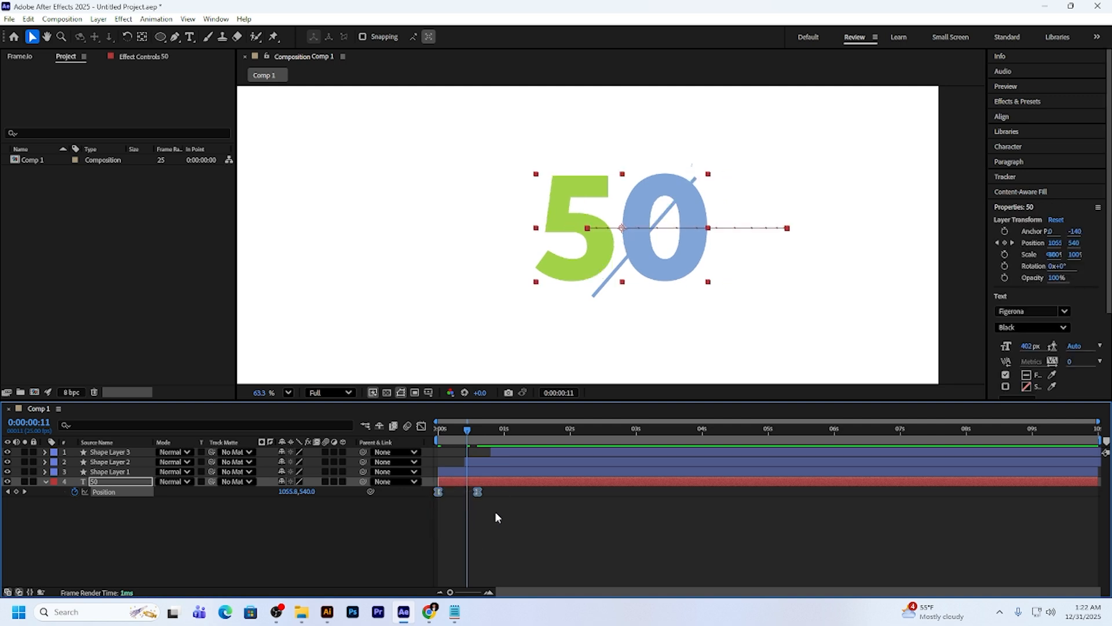
{"action": "left_click", "coordinate": [422, 426]}
{"action": "left_click_drag", "start_coordinate": [540, 538], "coordinate": [493, 569]}
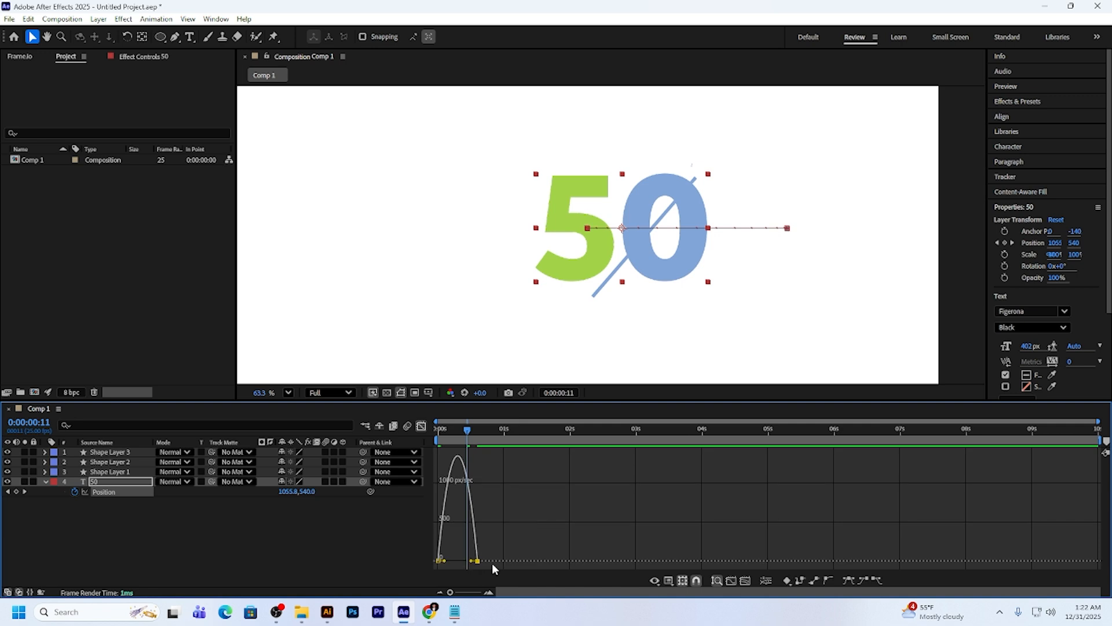
{"action": "left_click_drag", "start_coordinate": [510, 529], "coordinate": [469, 564]}
{"action": "left_click_drag", "start_coordinate": [521, 521], "coordinate": [478, 566]}
{"action": "left_click", "coordinate": [519, 551]}
{"action": "key", "text": "ctrl+a"}
{"action": "left_click_drag", "start_coordinate": [472, 565], "coordinate": [450, 562]}
Preview the text sliding in with the percent sign, close the speed graph and return to the first frame.
{"action": "key", "text": "Home"}
{"action": "key", "text": "space"}
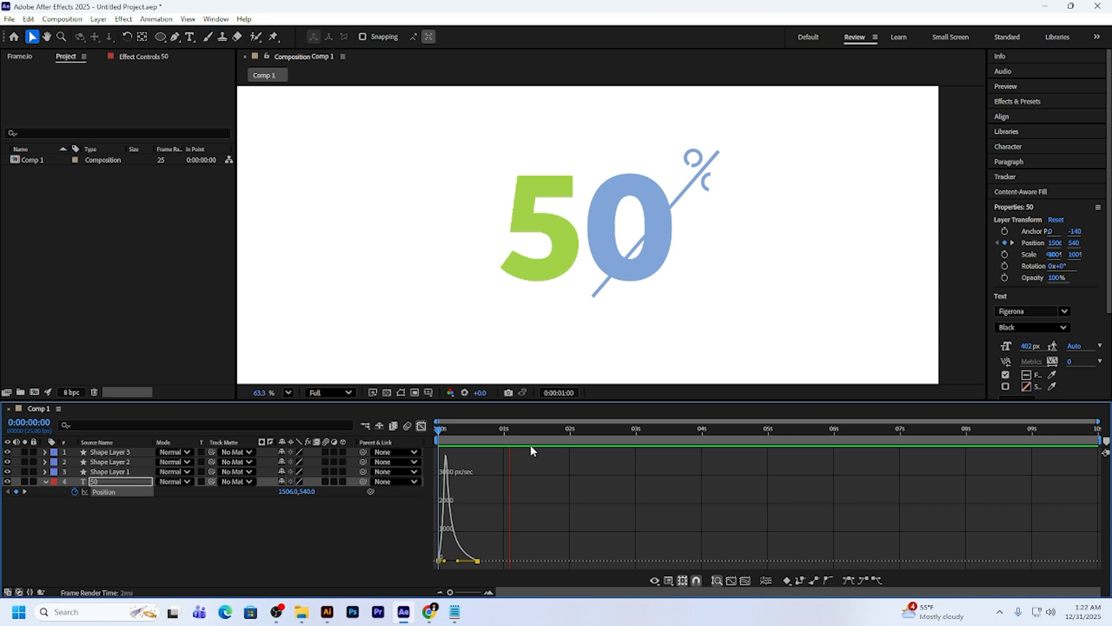
{"action": "key", "text": "space"}
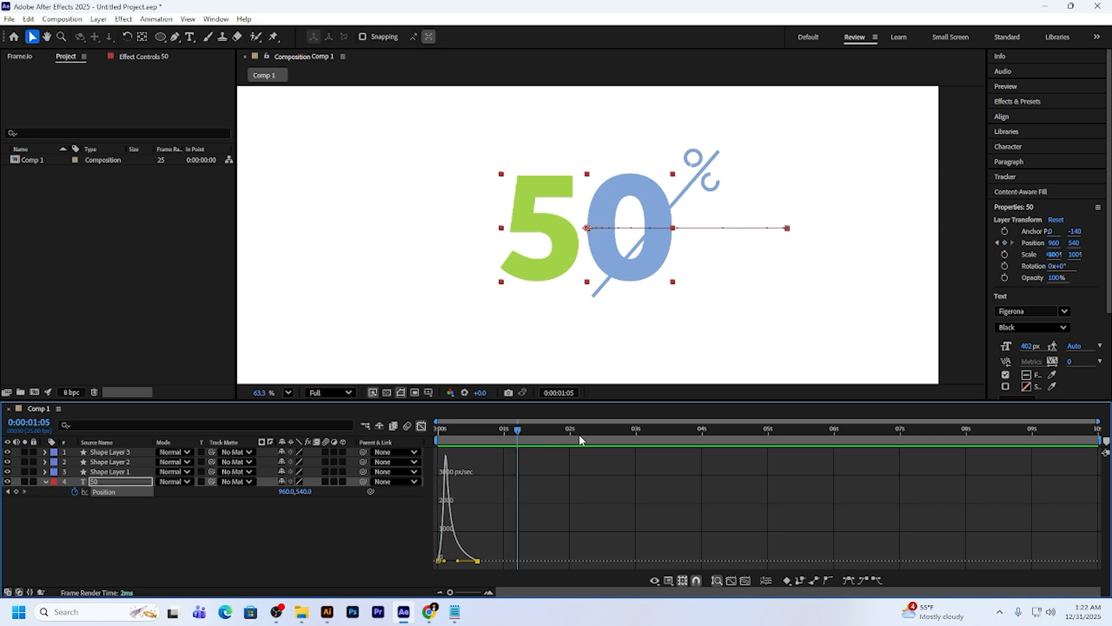
{"action": "left_click", "coordinate": [421, 426]}
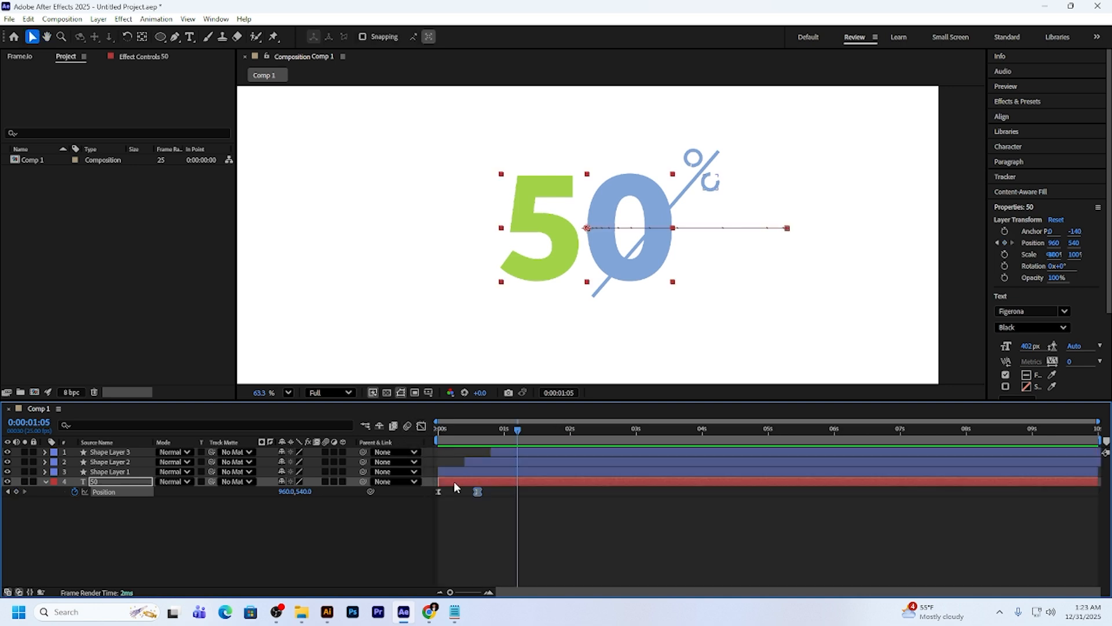
{"action": "left_click", "coordinate": [469, 536]}
{"action": "left_click_drag", "start_coordinate": [517, 442], "coordinate": [439, 453]}
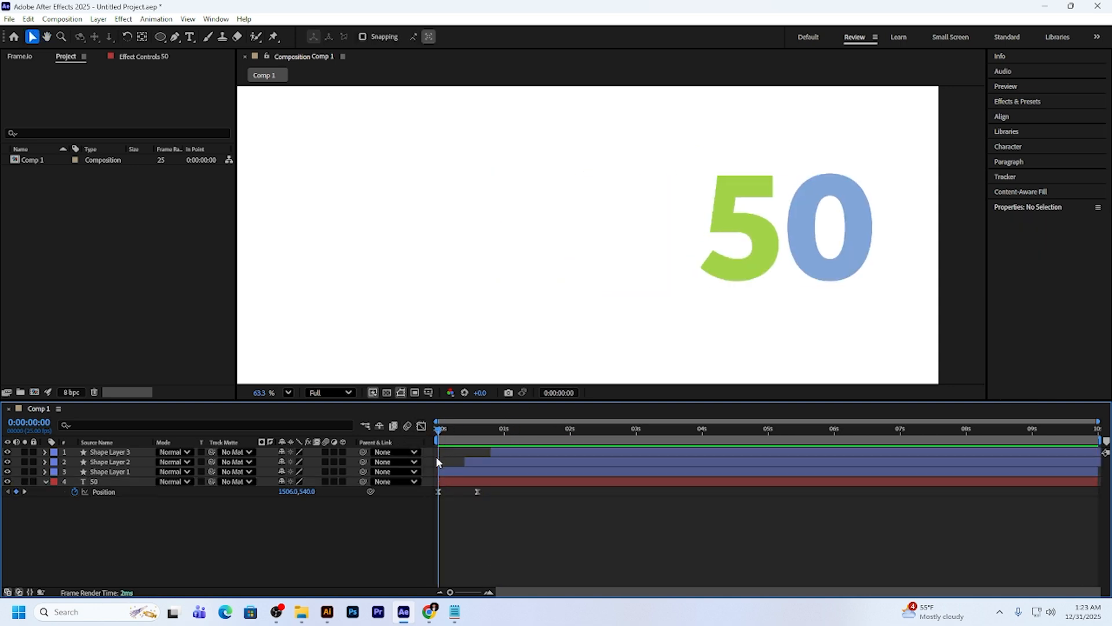
Collapse the 50 text layer's properties and shift the layer to start at frame 10.
{"action": "left_click", "coordinate": [44, 482]}
{"action": "left_click_drag", "start_coordinate": [439, 438], "coordinate": [464, 432]}
{"action": "left_click_drag", "start_coordinate": [446, 481], "coordinate": [472, 480]}
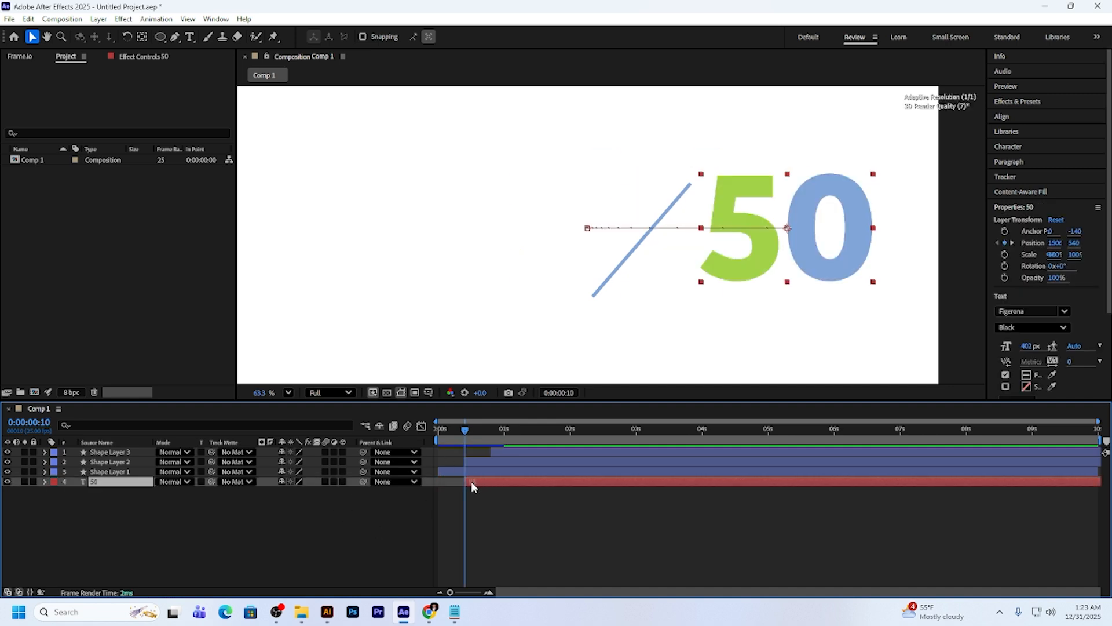
Preview the animation from the first frame with the 50 text's delayed entrance.
{"action": "left_click", "coordinate": [496, 527]}
{"action": "left_click", "coordinate": [541, 430]}
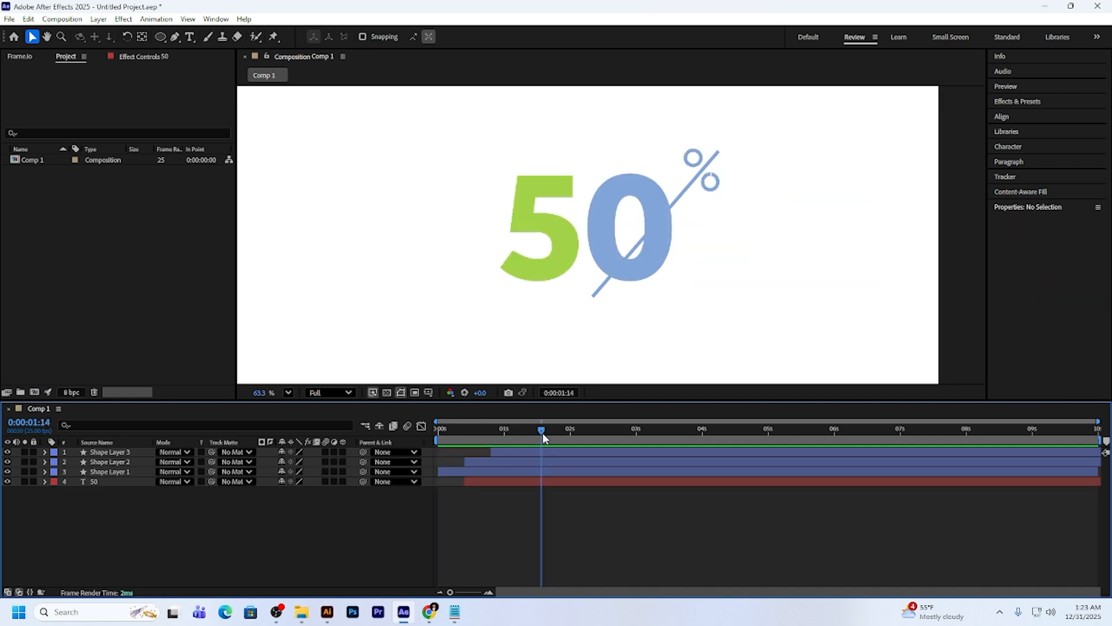
{"action": "left_click_drag", "start_coordinate": [543, 432], "coordinate": [426, 456]}
{"action": "key", "text": "space"}
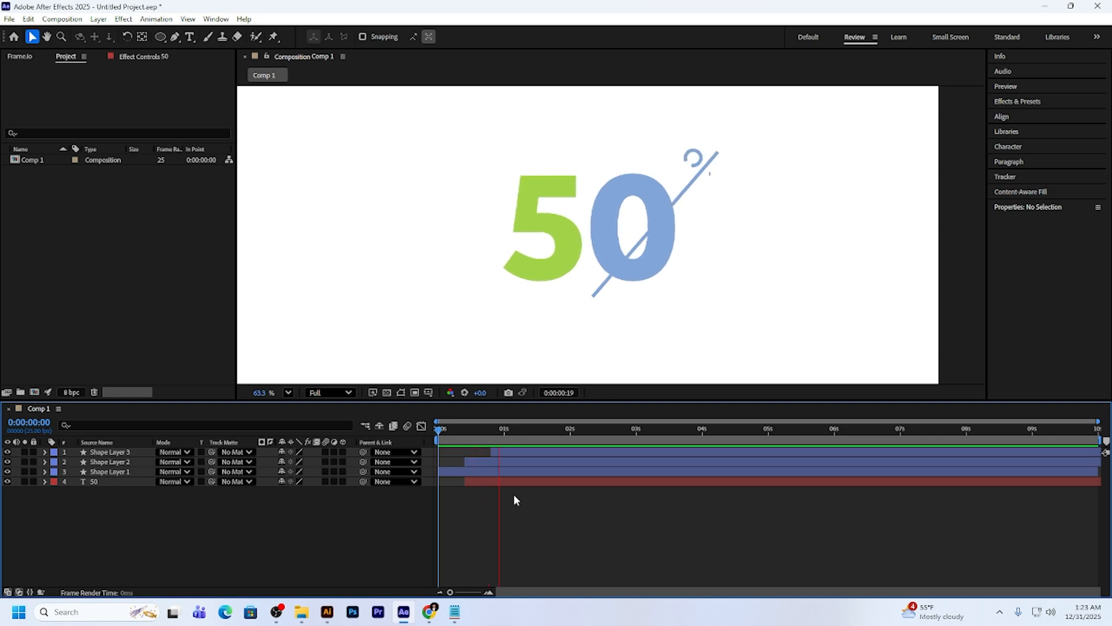
Draw a closed four-cornered shape with the Pen tool around the 50, with one slanted edge along the percent sign's slash.
{"action": "key", "text": "g"}
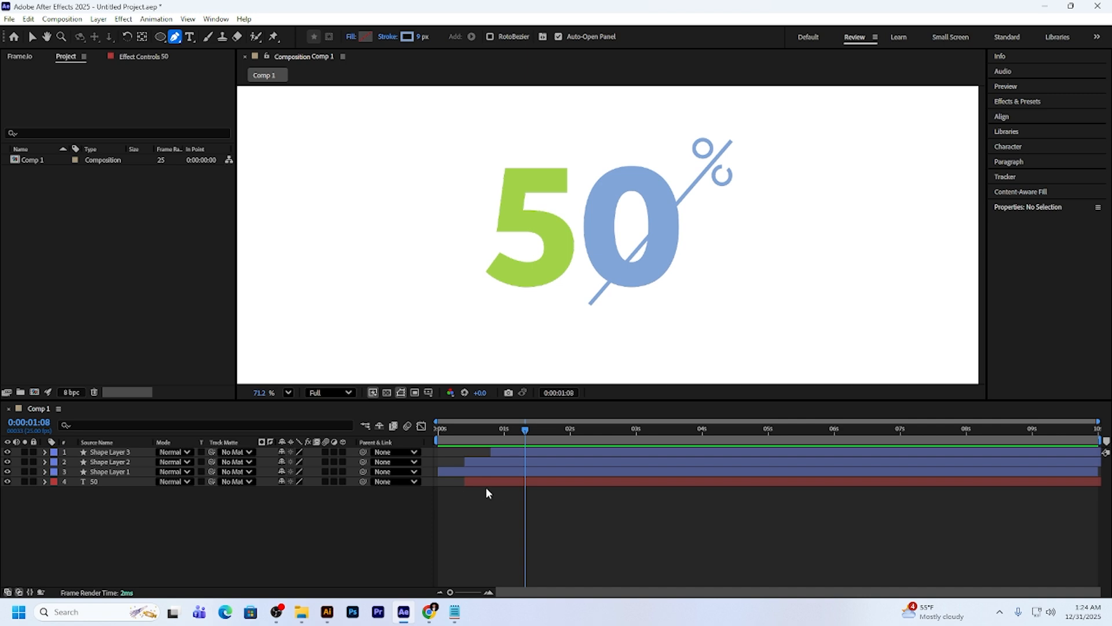
{"action": "left_click", "coordinate": [587, 305]}
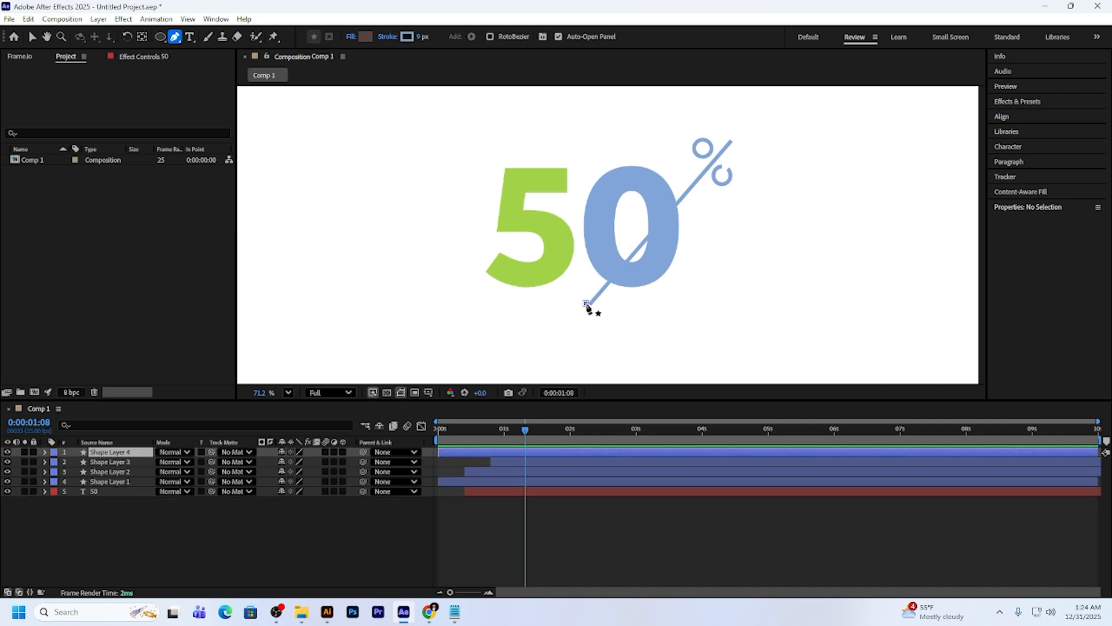
{"action": "left_click", "coordinate": [732, 137]}
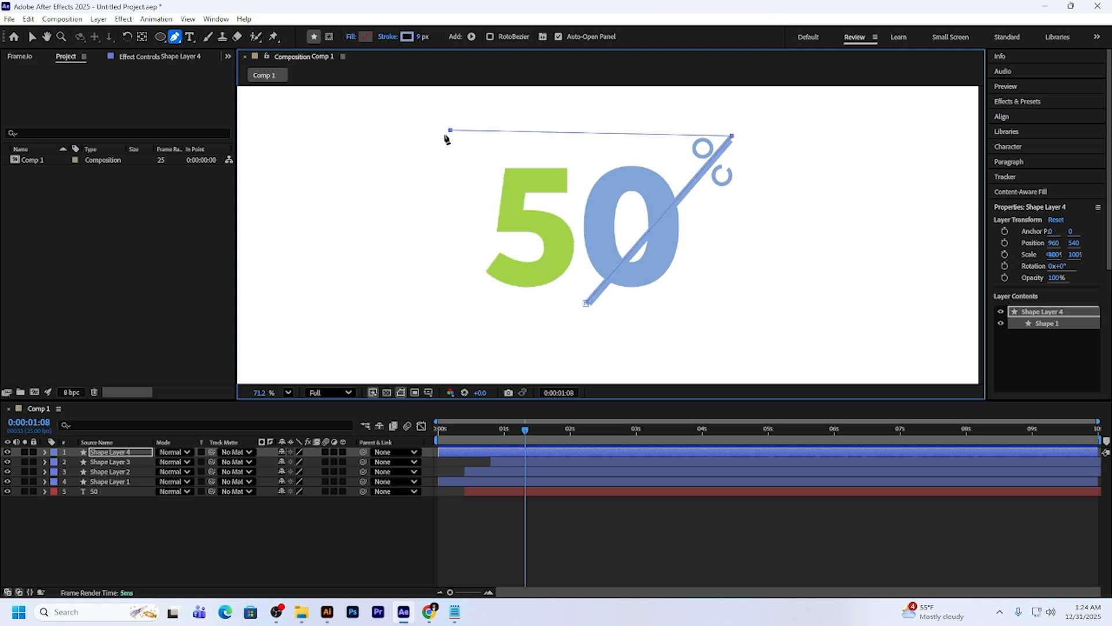
{"action": "left_click", "coordinate": [369, 305]}
{"action": "left_click", "coordinate": [587, 304]}
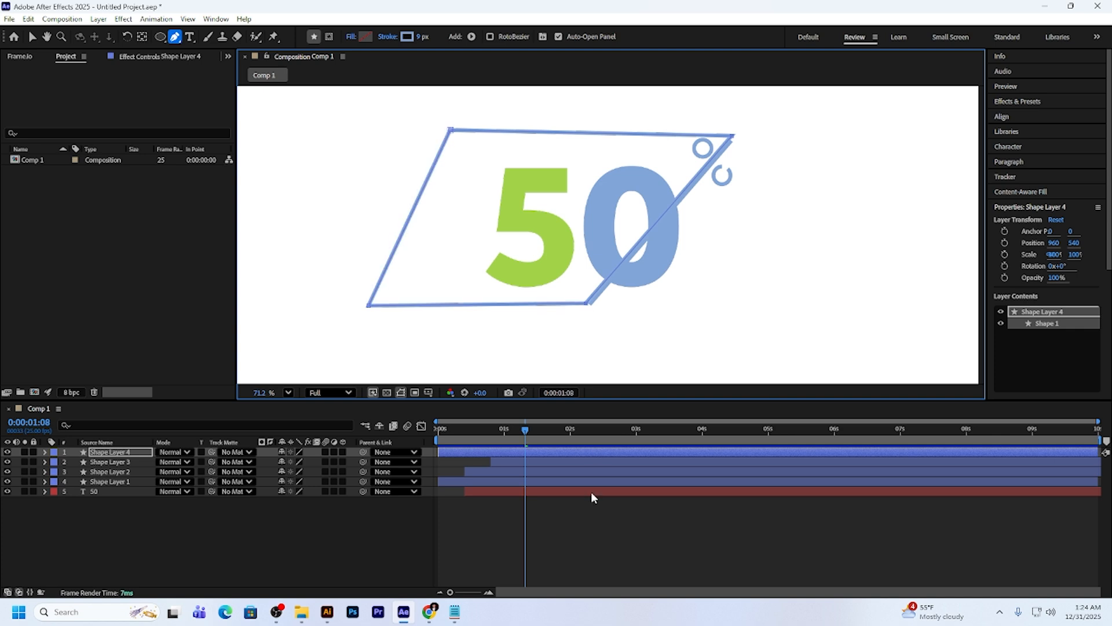
Remove the new four-cornered shape's stroke and set its fill color to bright blue 1076FF.
{"action": "left_click", "coordinate": [386, 37]}
{"action": "left_click", "coordinate": [495, 274]}
{"action": "left_click", "coordinate": [572, 337]}
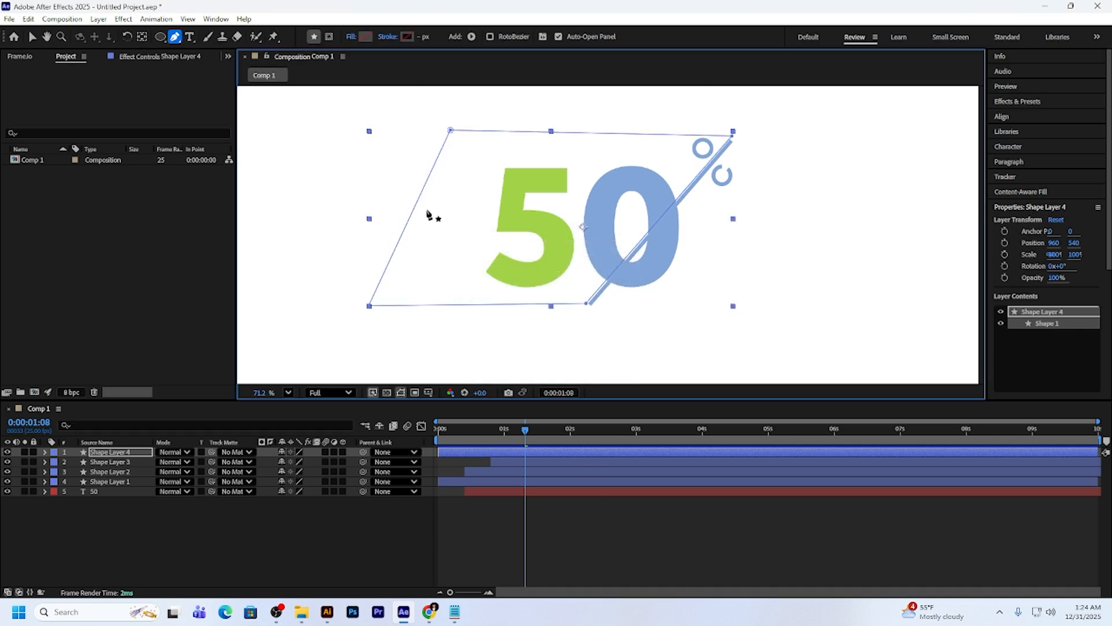
{"action": "left_click", "coordinate": [359, 36]}
{"action": "left_click_drag", "start_coordinate": [552, 249], "coordinate": [562, 232]}
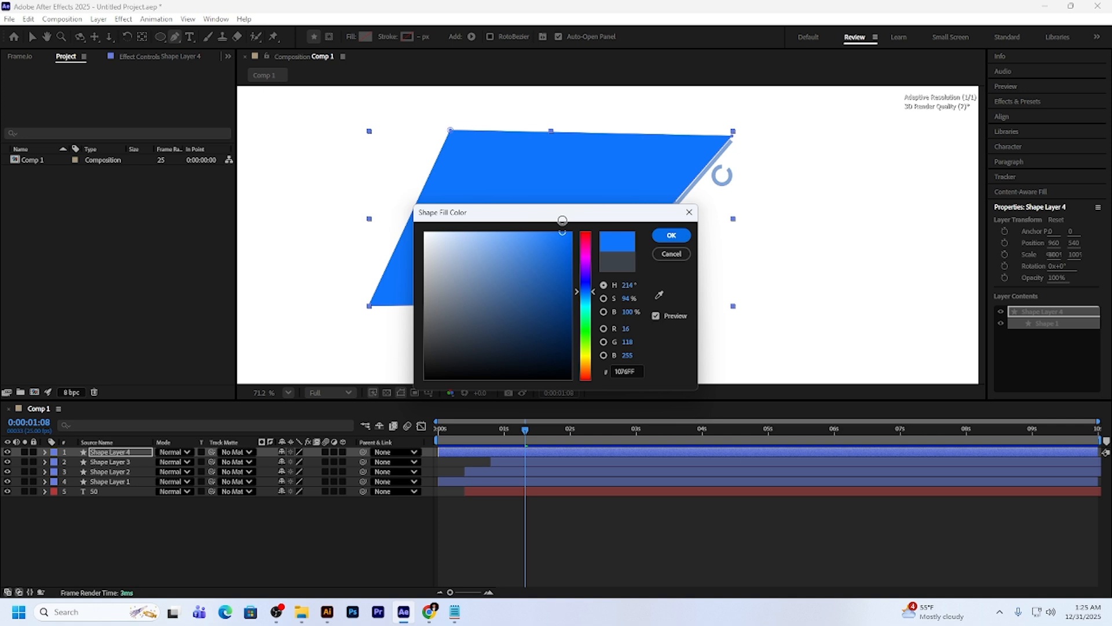
{"action": "left_click", "coordinate": [669, 236]}
Adjust the blue shape's lower and upper slash-side corner points so its slanted edge lies flush against the percent sign's slash.
{"action": "scroll", "coordinate": [765, 165], "scroll_direction": "up", "scroll_amount": 4}
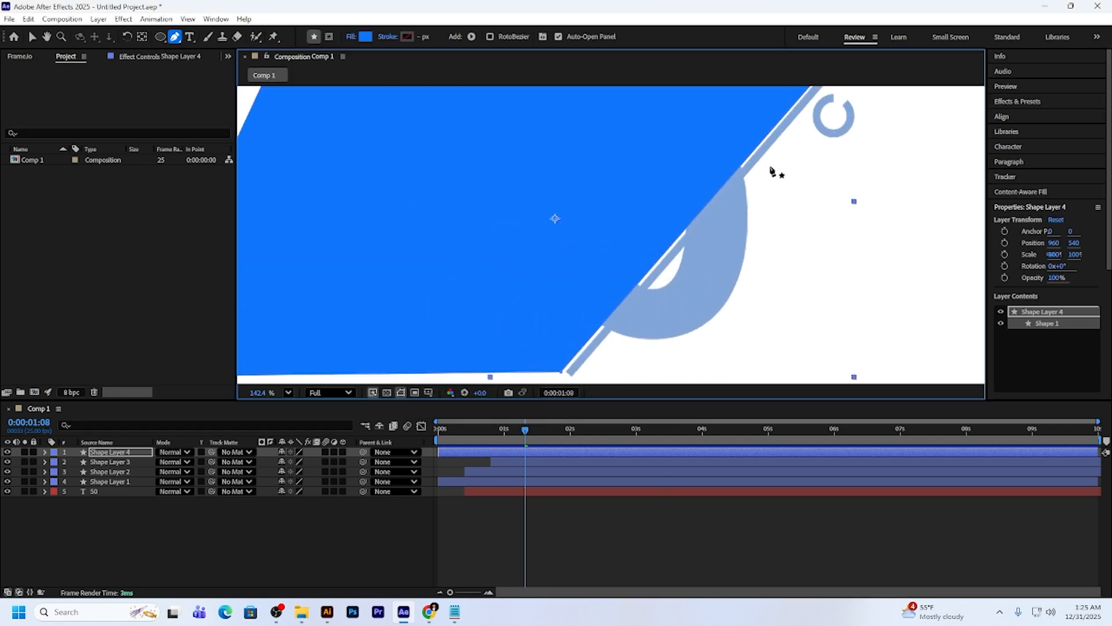
{"action": "scroll", "coordinate": [750, 154], "scroll_direction": "down", "scroll_amount": 1}
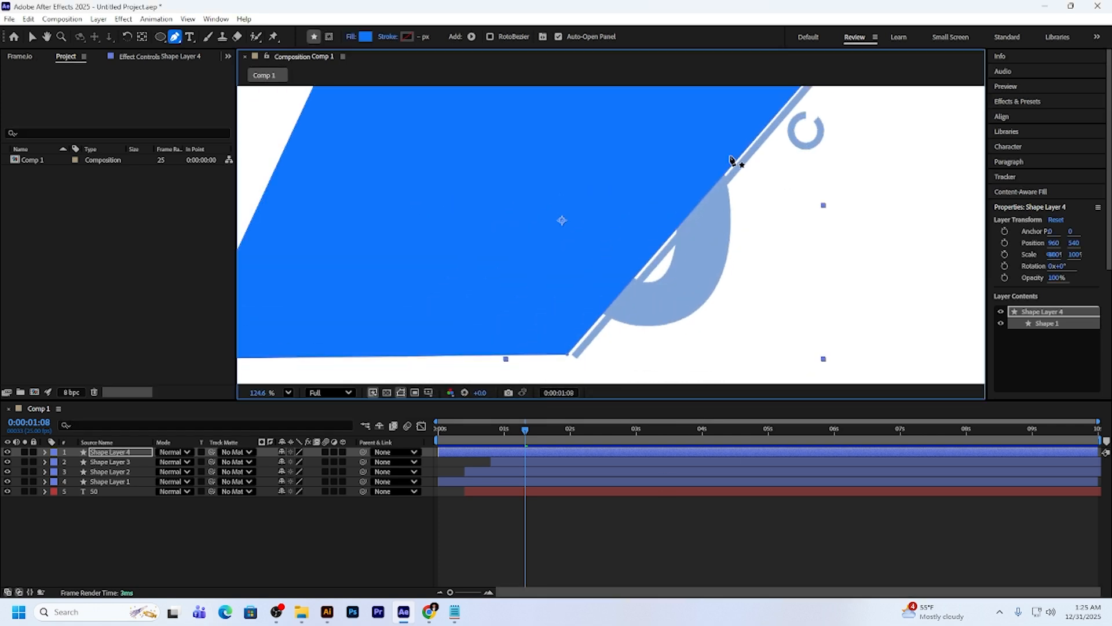
{"action": "scroll", "coordinate": [659, 253], "scroll_direction": "up", "scroll_amount": 1}
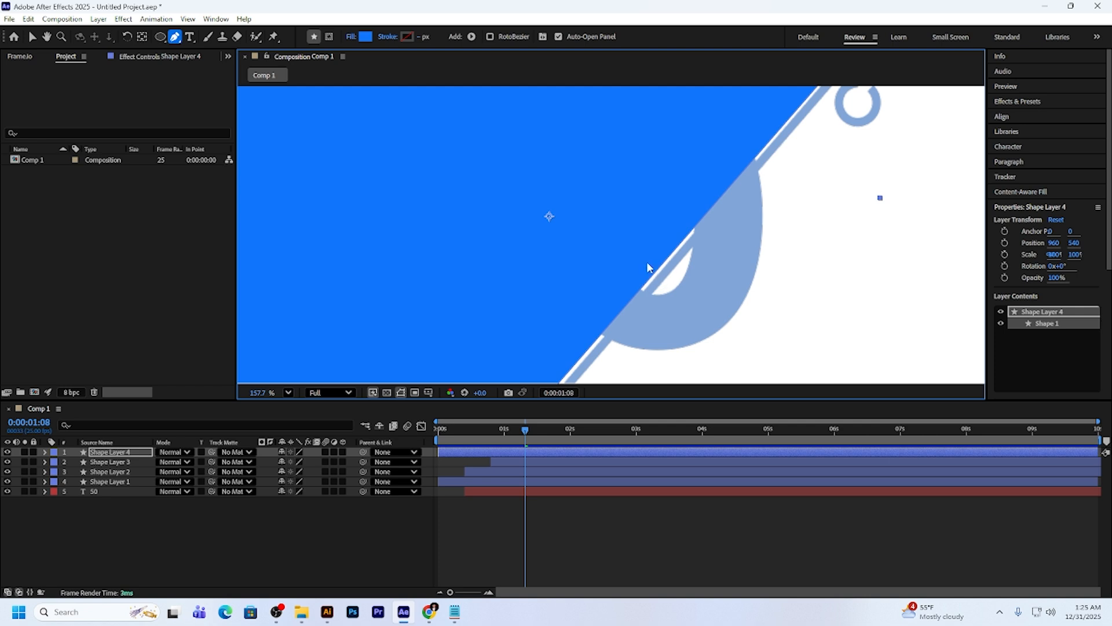
{"action": "scroll", "coordinate": [638, 254], "scroll_direction": "down", "scroll_amount": 2}
{"action": "scroll", "coordinate": [574, 356], "scroll_direction": "up", "scroll_amount": 2}
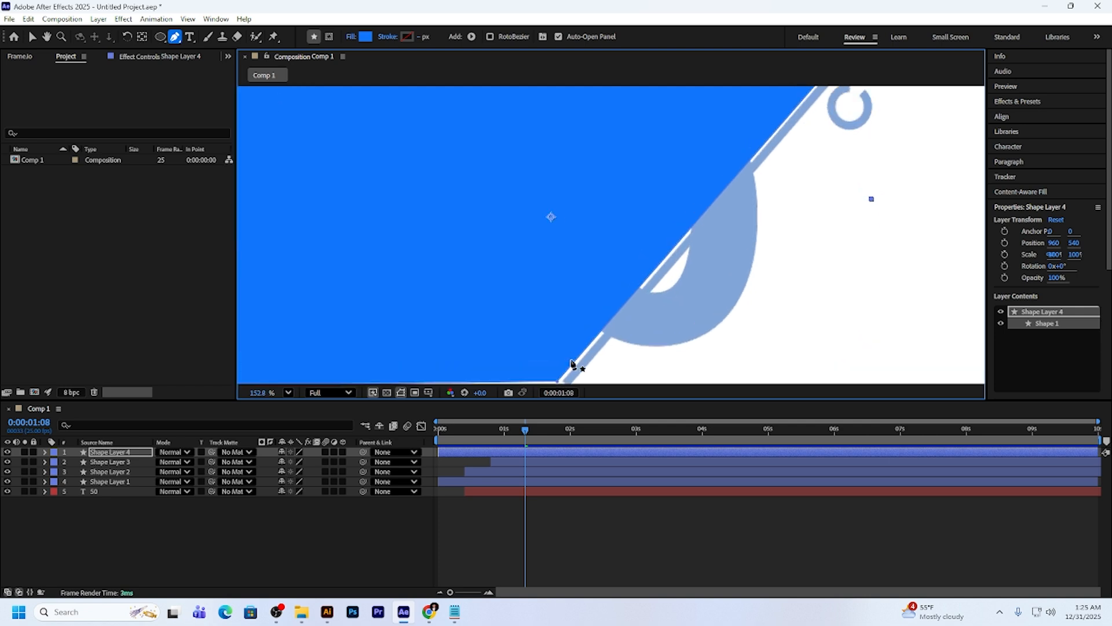
{"action": "scroll", "coordinate": [555, 300], "scroll_direction": "up", "scroll_amount": 1}
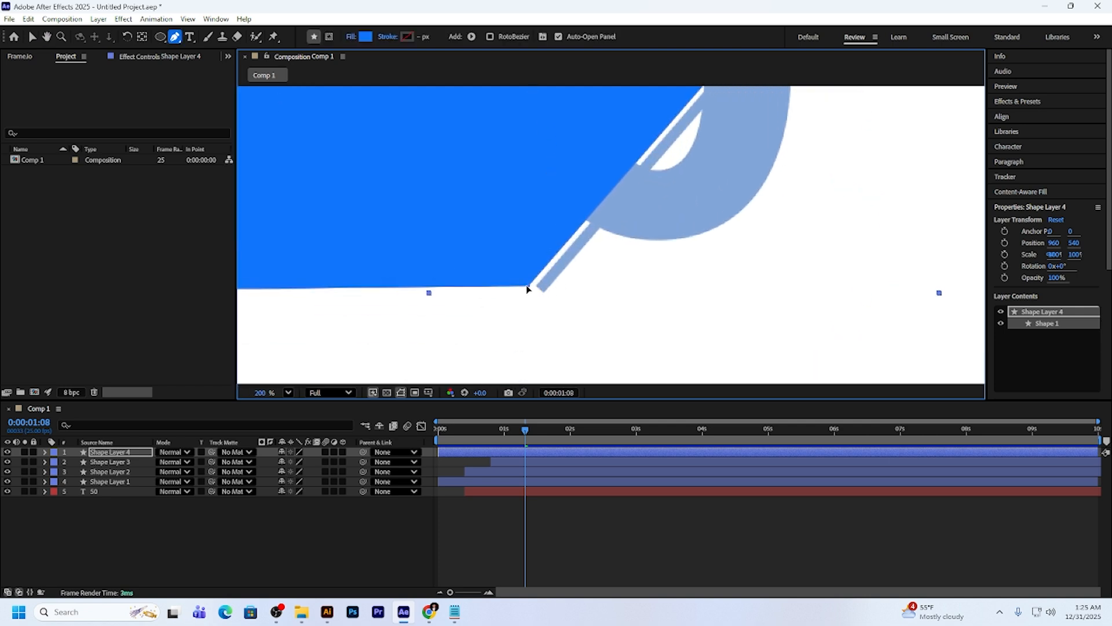
{"action": "left_click_drag", "start_coordinate": [529, 287], "coordinate": [537, 284]}
{"action": "scroll", "coordinate": [616, 240], "scroll_direction": "down", "scroll_amount": 2}
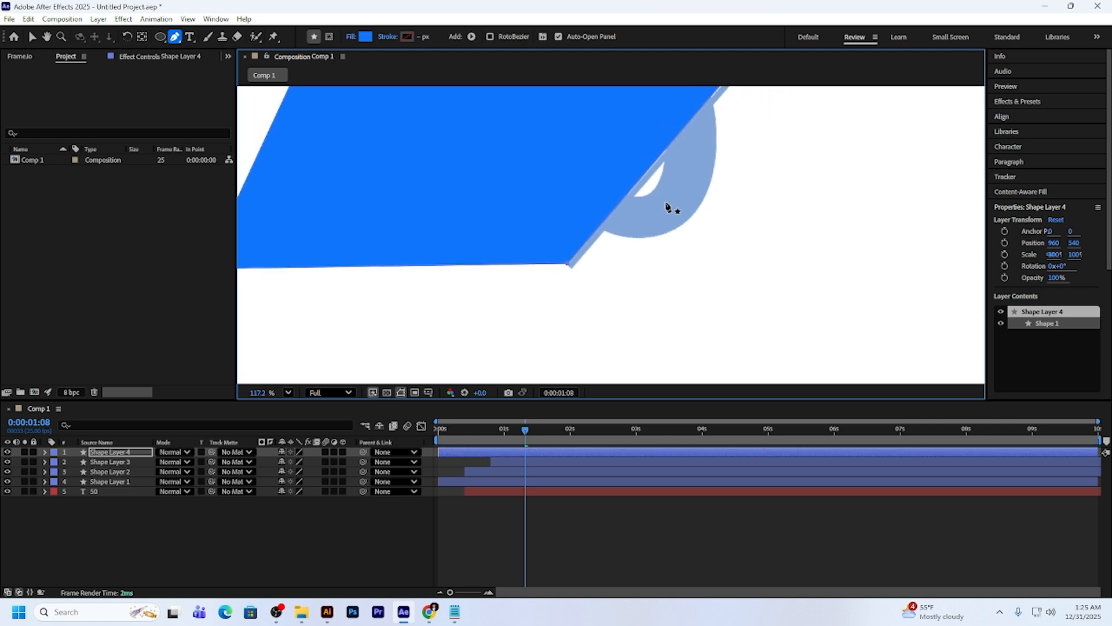
{"action": "scroll", "coordinate": [727, 107], "scroll_direction": "up", "scroll_amount": 3}
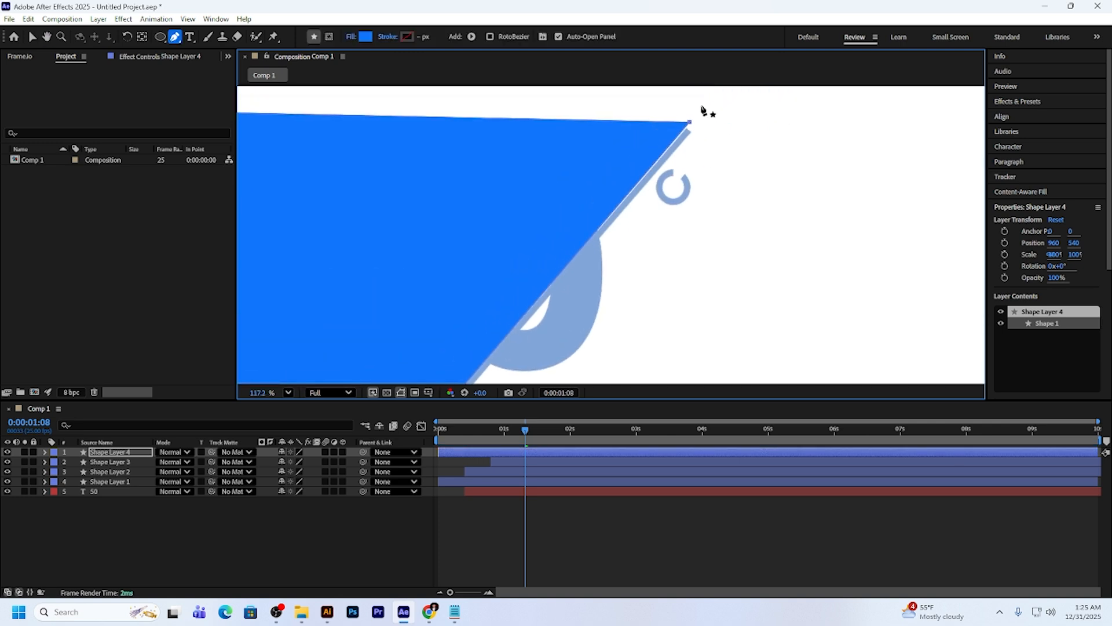
{"action": "left_click_drag", "start_coordinate": [690, 124], "coordinate": [688, 131]}
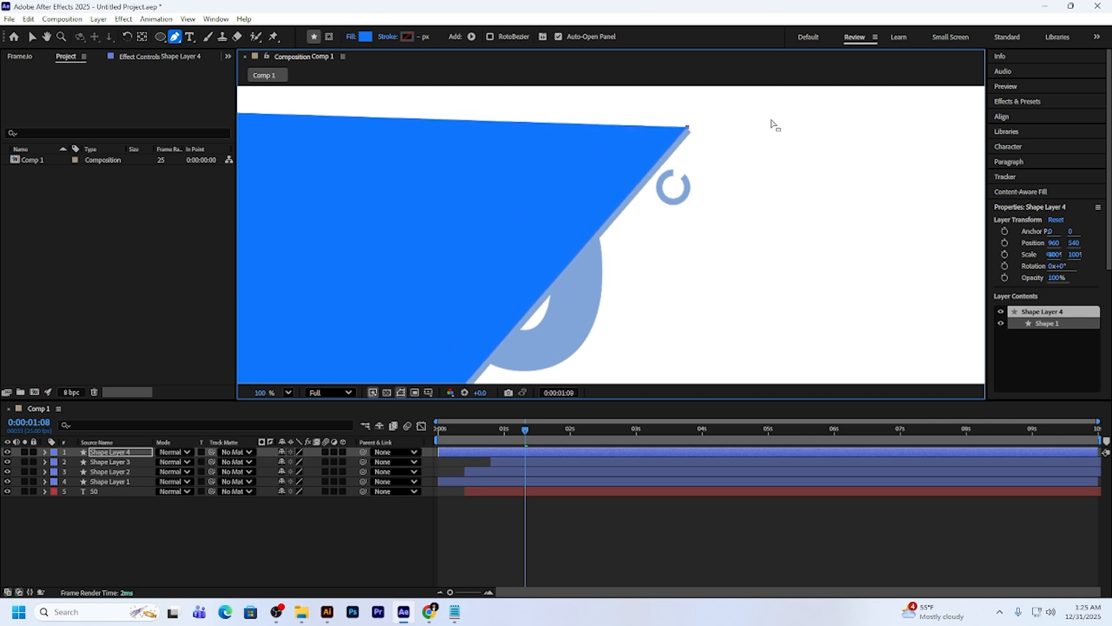
{"action": "scroll", "coordinate": [759, 139], "scroll_direction": "down", "scroll_amount": 2}
{"action": "scroll", "coordinate": [603, 199], "scroll_direction": "up", "scroll_amount": 3}
{"action": "scroll", "coordinate": [687, 164], "scroll_direction": "down", "scroll_amount": 2}
Move Shape Layer 4 directly above the 50 text layer and assign it as the 50 layer's track matte.
{"action": "left_click", "coordinate": [108, 453]}
{"action": "left_click_drag", "start_coordinate": [108, 456], "coordinate": [97, 488]}
{"action": "left_click", "coordinate": [108, 493]}
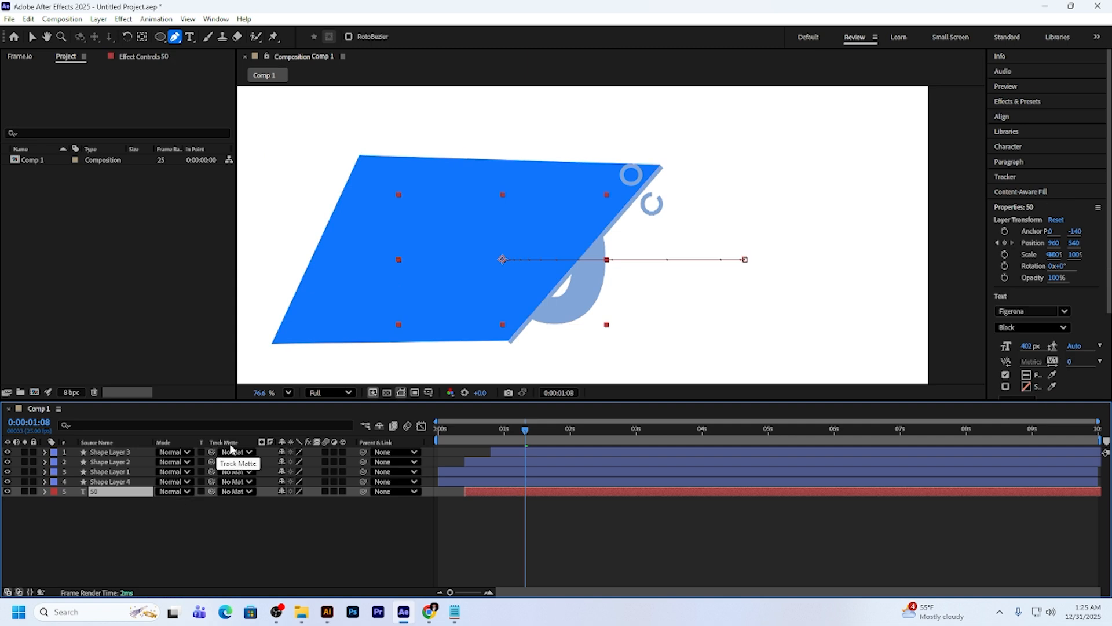
{"action": "left_click_drag", "start_coordinate": [210, 491], "coordinate": [112, 486]}
Preview the matted 50 text sliding out from the slash from the first frame, and deselect all layers.
{"action": "left_click_drag", "start_coordinate": [521, 430], "coordinate": [429, 442]}
{"action": "key", "text": "space"}
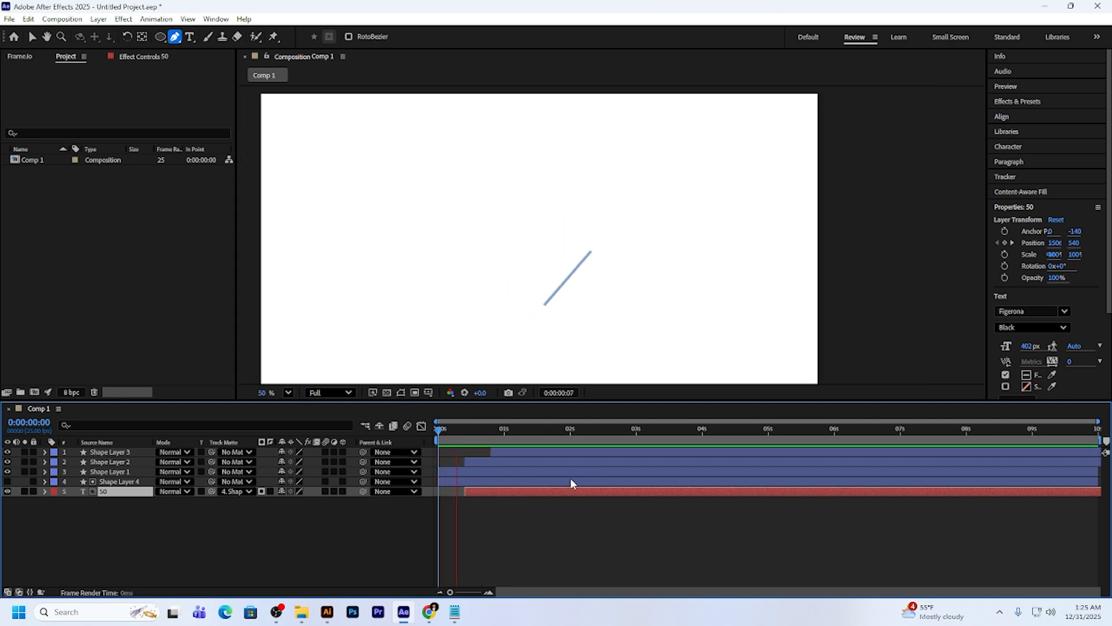
{"action": "key", "text": "space"}
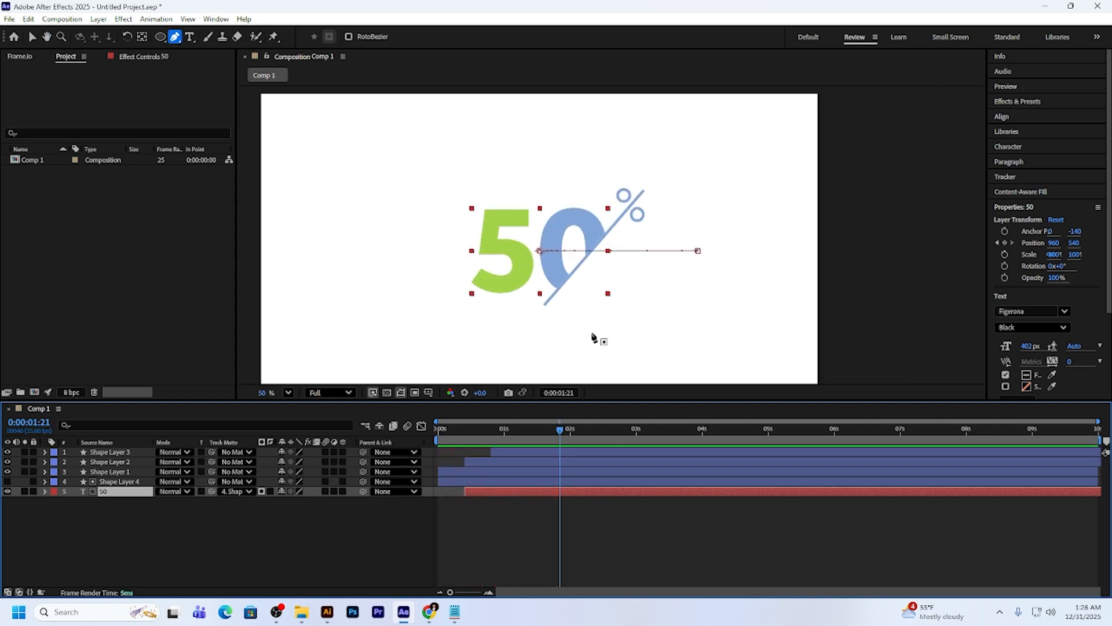
{"action": "left_click_drag", "start_coordinate": [554, 429], "coordinate": [441, 431]}
{"action": "key", "text": "space"}
{"action": "key", "text": "space"}
{"action": "key", "text": "v"}
{"action": "left_click", "coordinate": [105, 284]}
{"action": "left_click", "coordinate": [222, 555]}
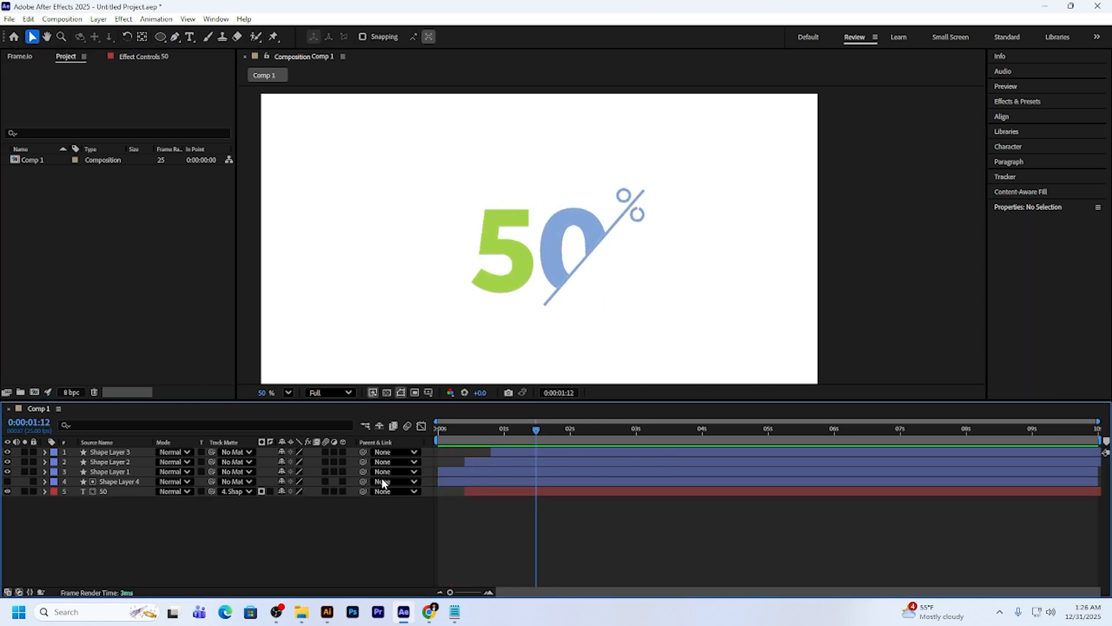
Add a text layer reading "off" and position it fully inside the frame at 464, 506.
{"action": "key", "text": "ctrl+t"}
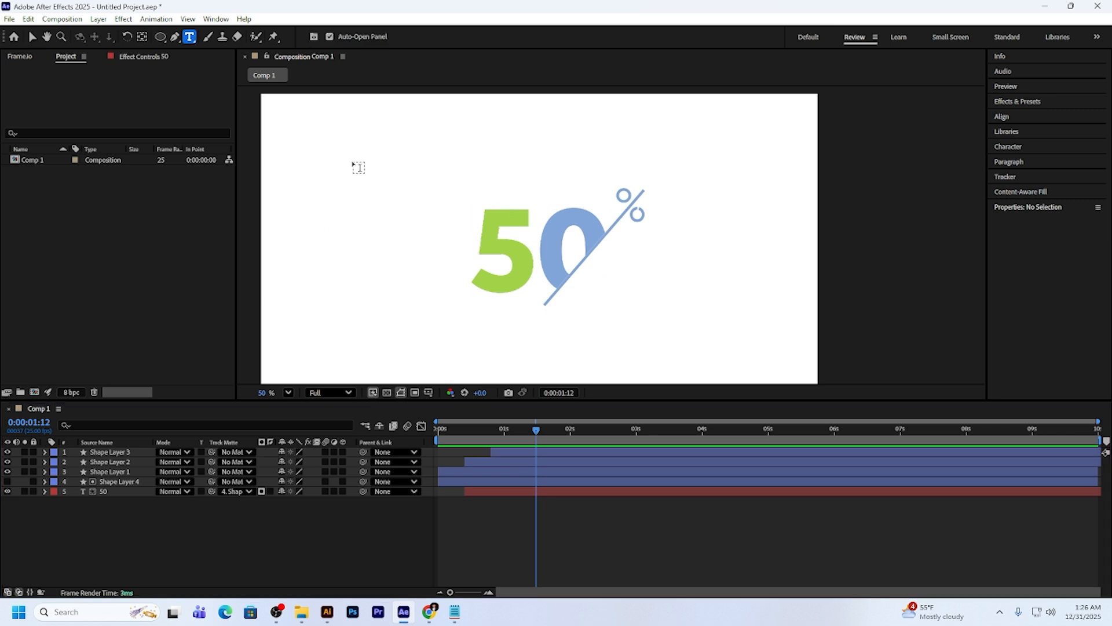
{"action": "left_click", "coordinate": [356, 168]}
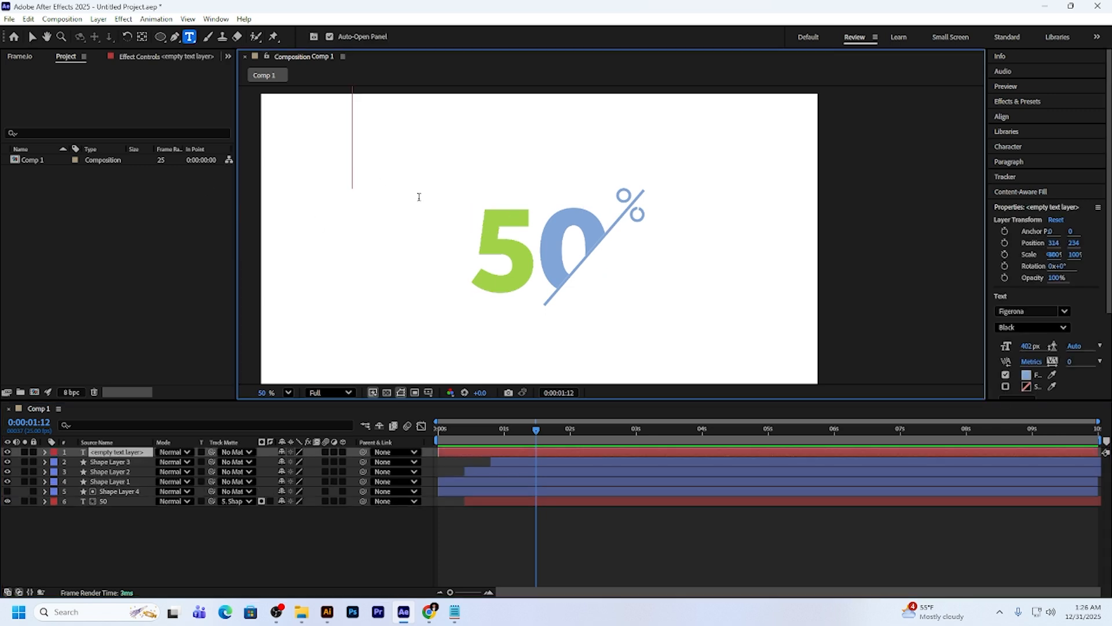
{"action": "type", "text": "off"}
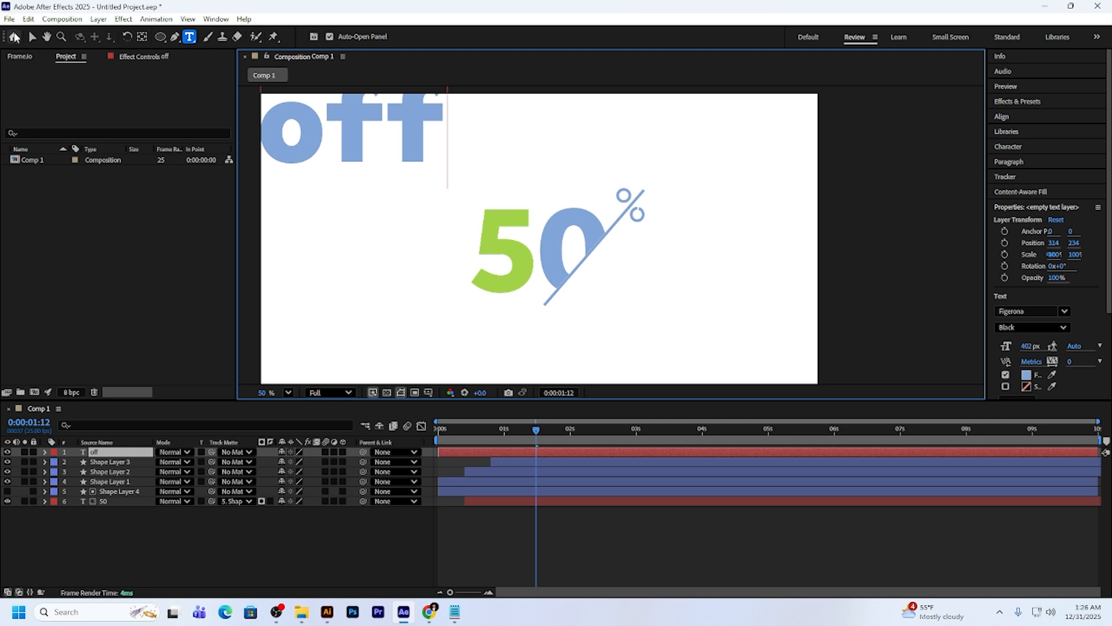
{"action": "left_click", "coordinate": [31, 37]}
{"action": "left_click_drag", "start_coordinate": [367, 123], "coordinate": [409, 203]}
{"action": "key", "text": "shift+Up"}
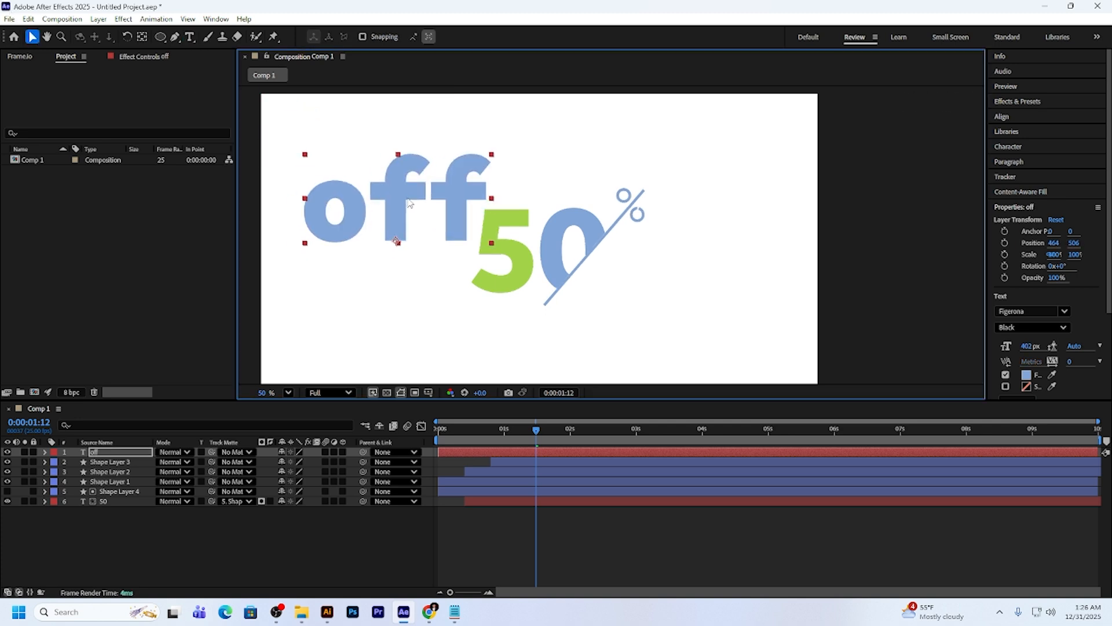
Set the off text to 296 px in All Caps and move it to the lower right of the percent sign.
{"action": "left_click", "coordinate": [1024, 147]}
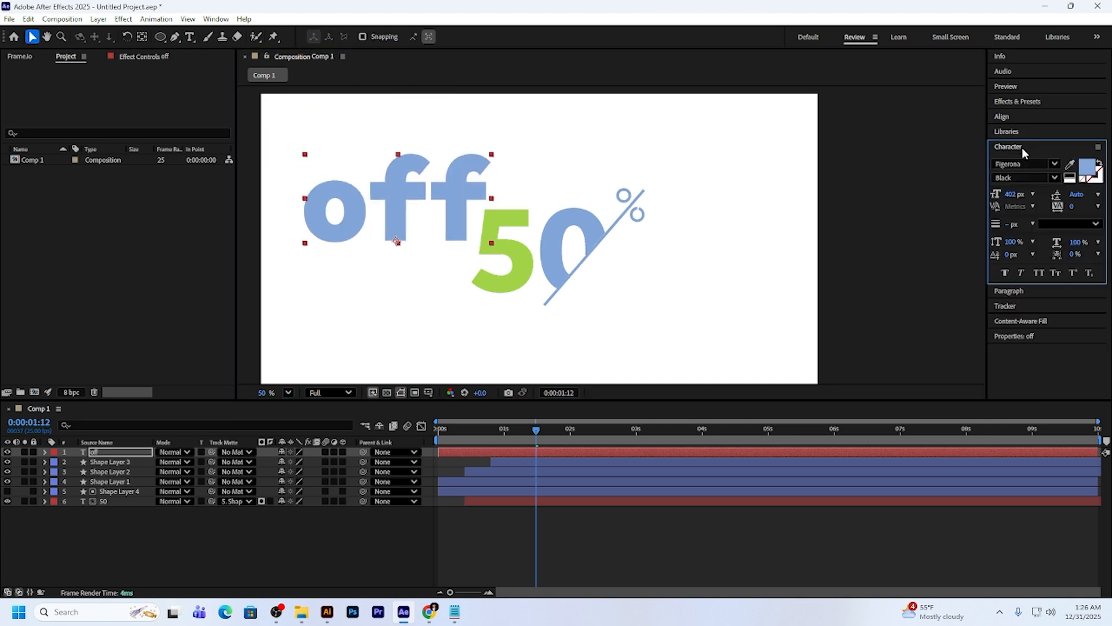
{"action": "left_click_drag", "start_coordinate": [1015, 200], "coordinate": [970, 213]}
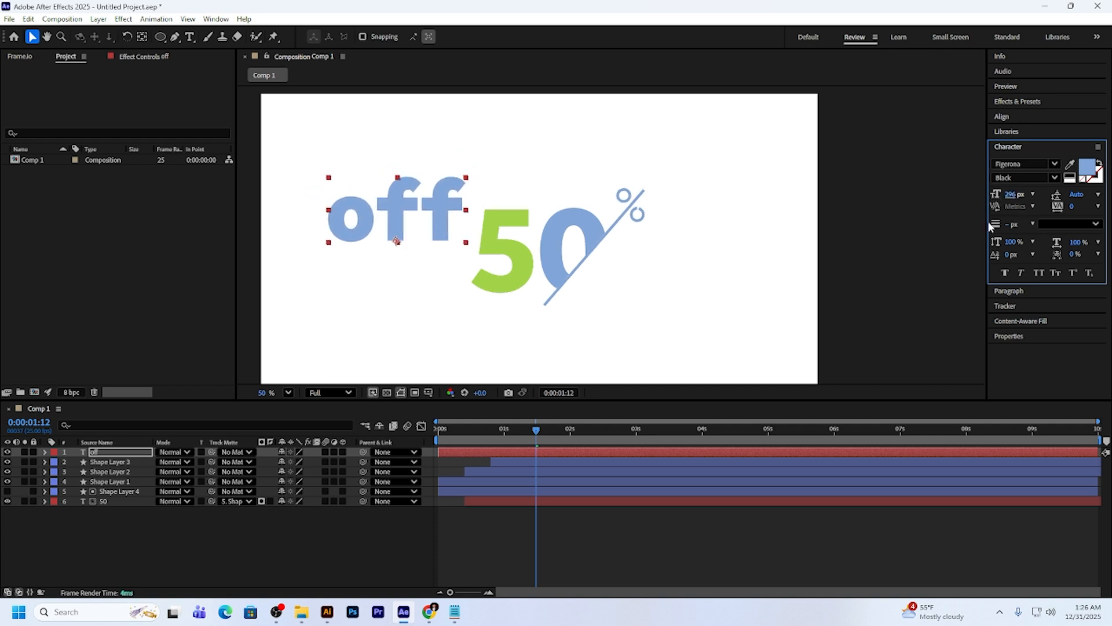
{"action": "left_click", "coordinate": [1039, 272]}
{"action": "left_click", "coordinate": [1041, 274]}
{"action": "left_click", "coordinate": [394, 230]}
{"action": "left_click_drag", "start_coordinate": [394, 231], "coordinate": [685, 310]}
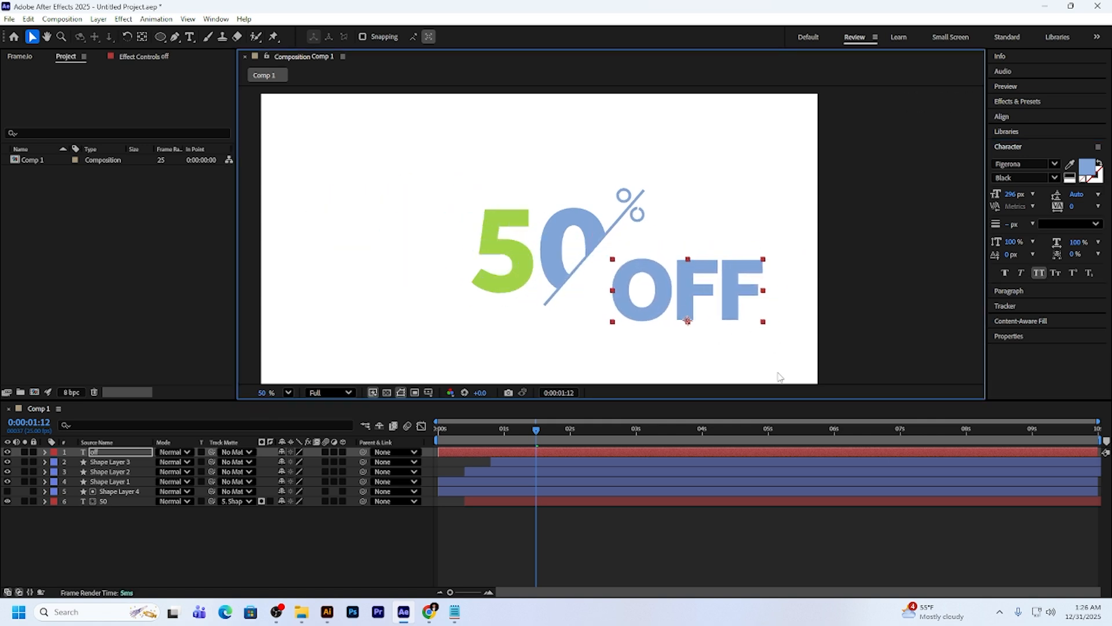
{"action": "scroll", "coordinate": [751, 316], "scroll_direction": "up", "scroll_amount": 2}
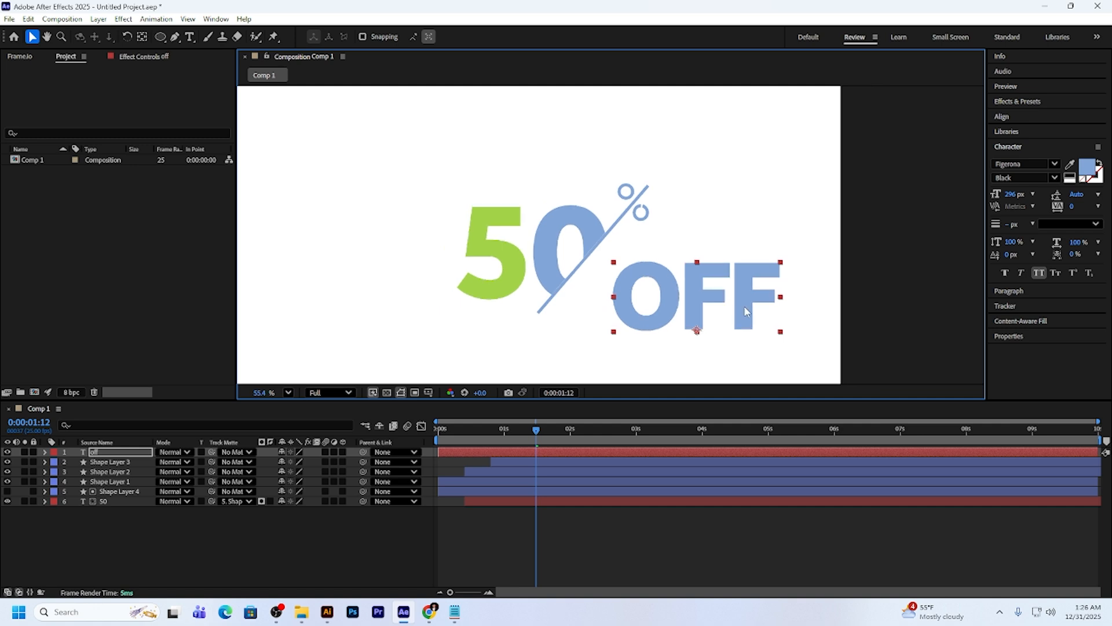
Change the OFF text's font style to Medium and its size to 242 px.
{"action": "left_click", "coordinate": [1054, 178]}
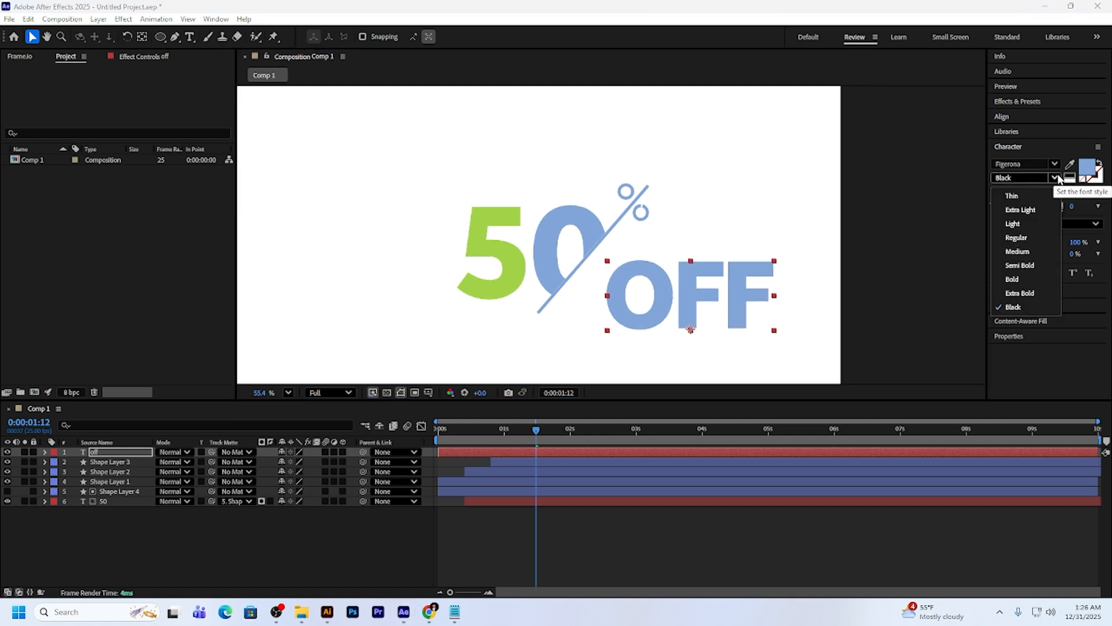
{"action": "left_click", "coordinate": [1033, 252]}
{"action": "left_click_drag", "start_coordinate": [996, 198], "coordinate": [986, 198]}
Set the OFF text's fill color to the green A2D44A sampled from the digit 5.
{"action": "left_click", "coordinate": [1089, 169]}
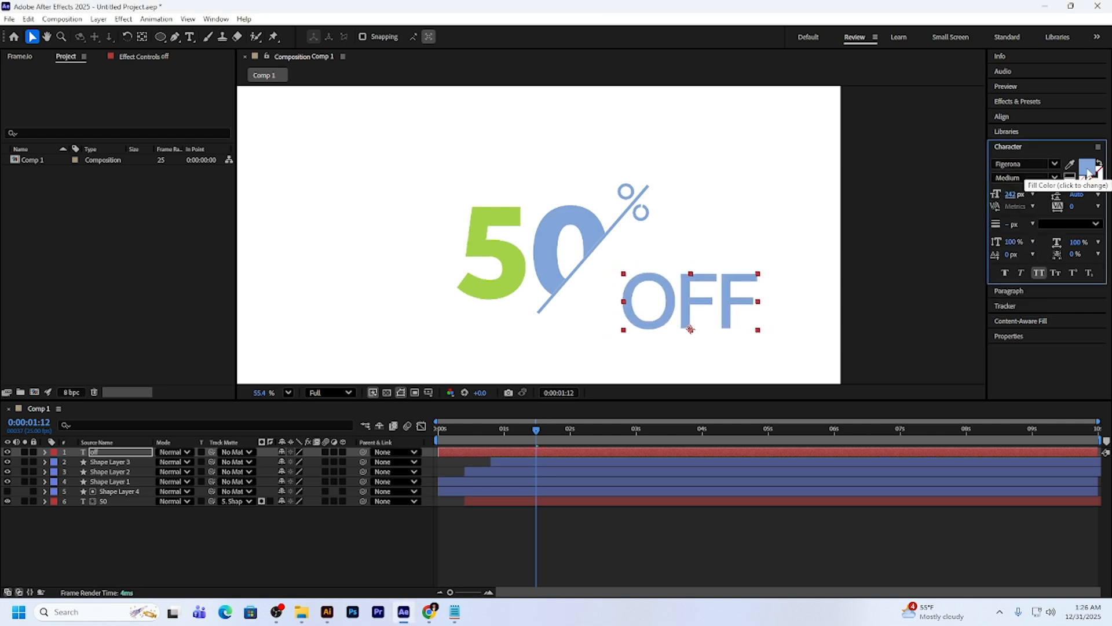
{"action": "left_click_drag", "start_coordinate": [591, 224], "coordinate": [914, 169]}
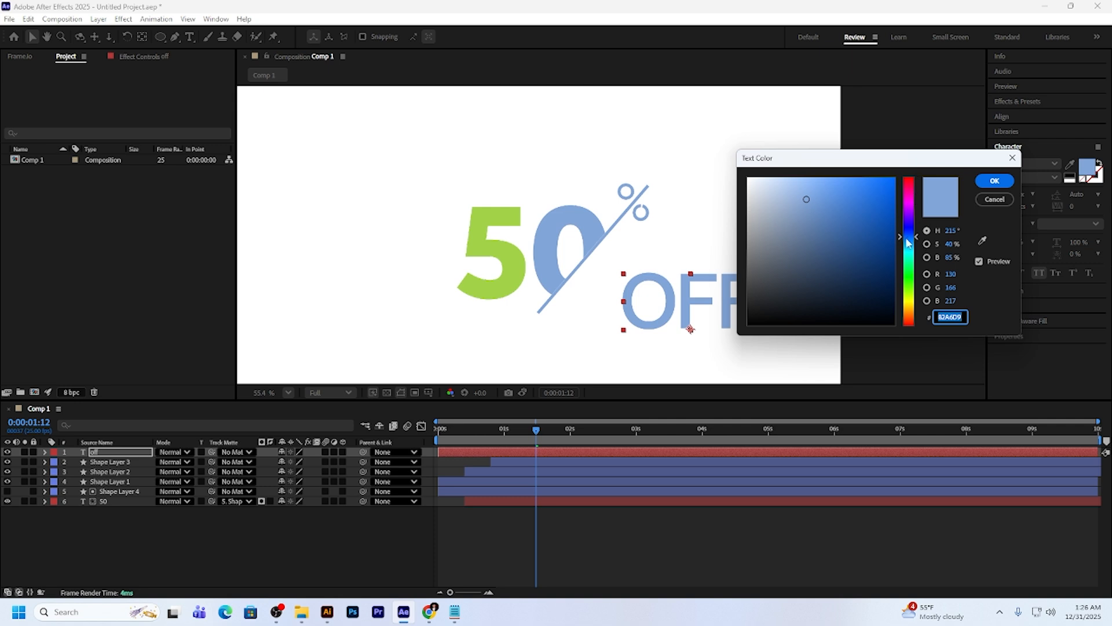
{"action": "left_click", "coordinate": [984, 243]}
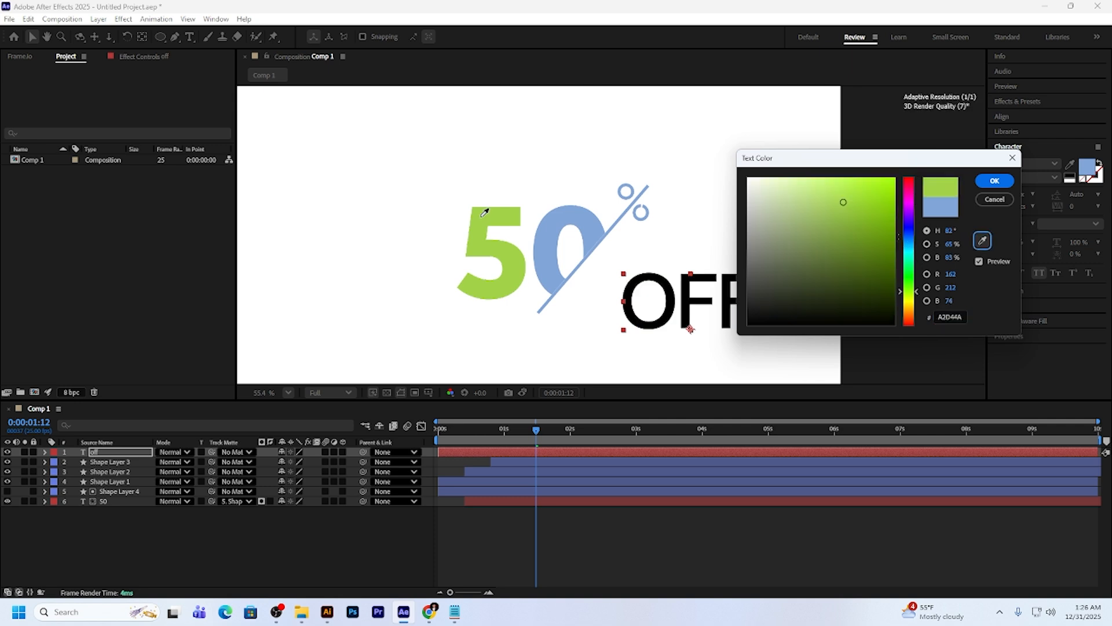
{"action": "left_click", "coordinate": [485, 212]}
{"action": "left_click", "coordinate": [995, 181]}
Select the OFF text layer and center its anchor point within the text.
{"action": "left_click", "coordinate": [701, 309]}
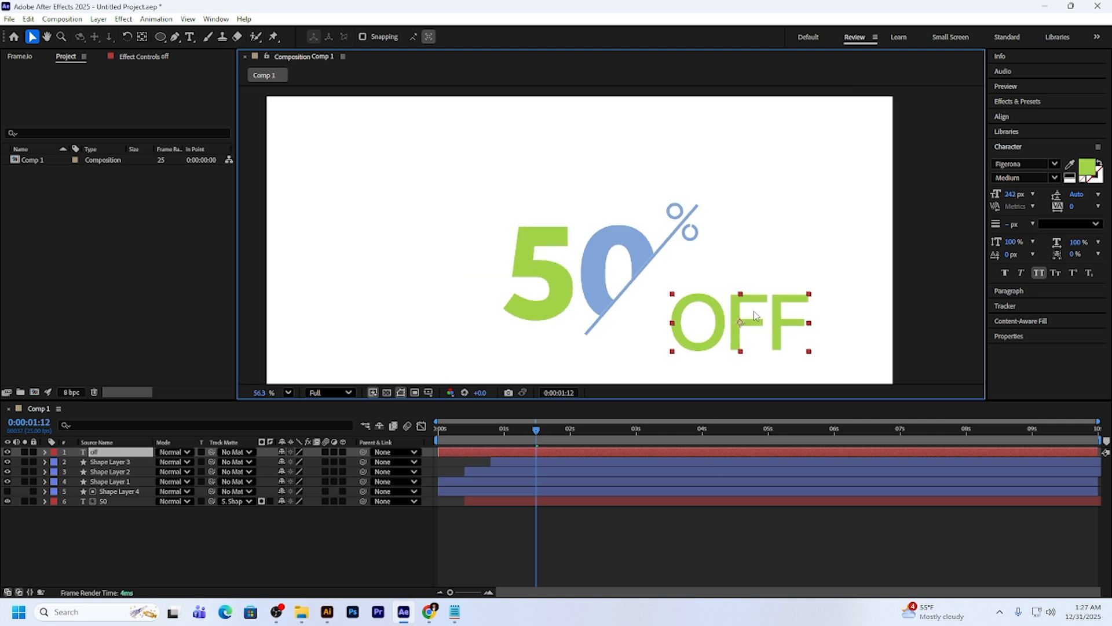
{"action": "key", "text": "space"}
{"action": "left_click_drag", "start_coordinate": [747, 248], "coordinate": [718, 170]}
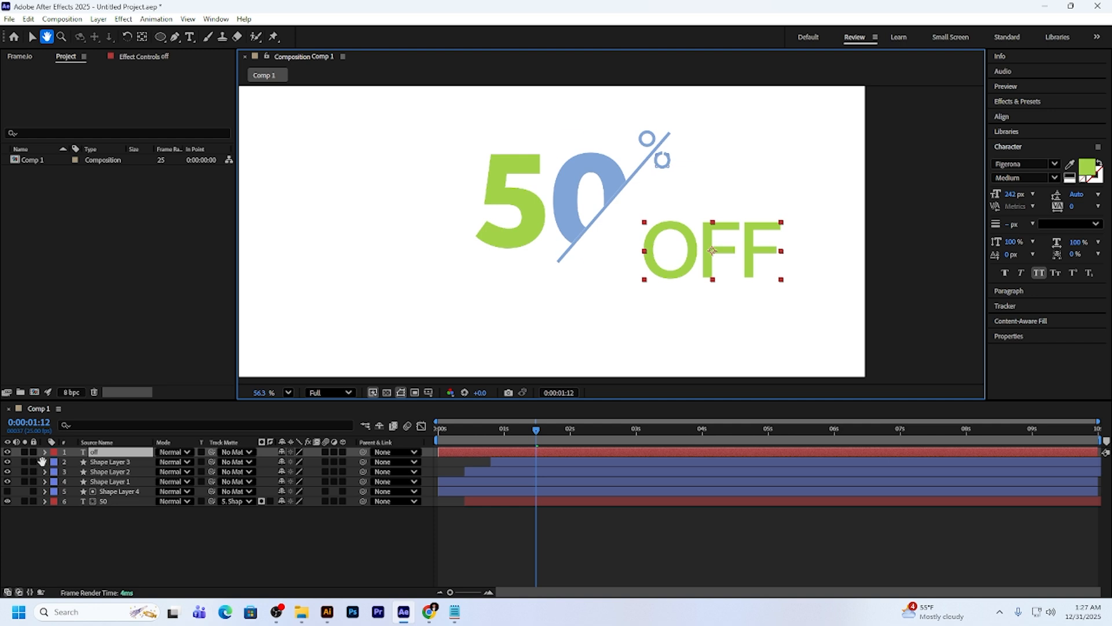
{"action": "key", "text": "v"}
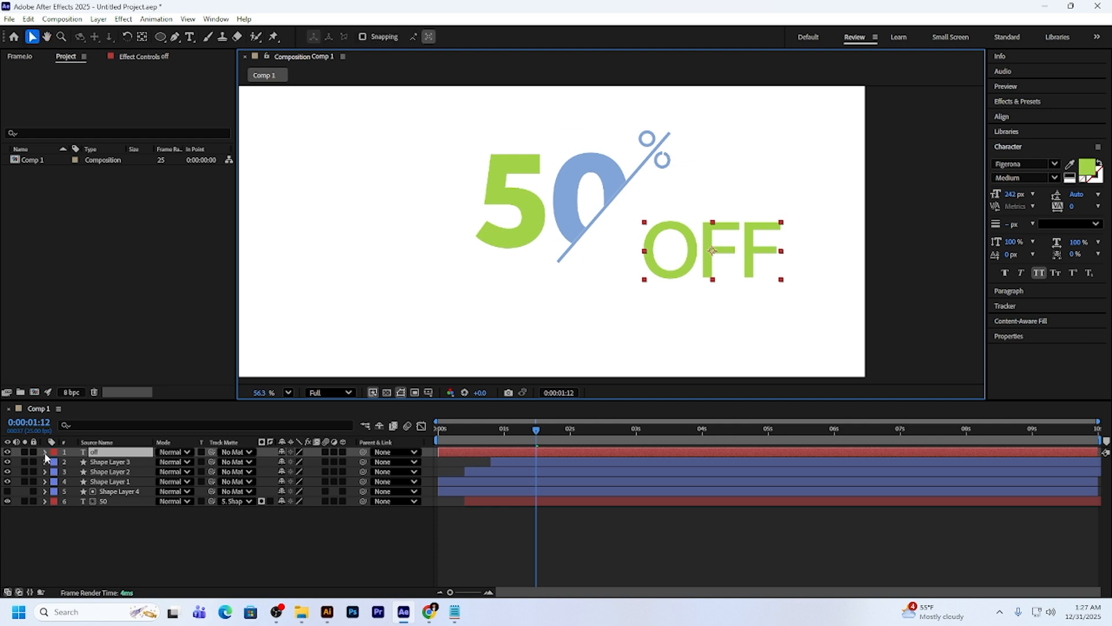
Add a text animator with Tracking and Opacity properties to the off text layer.
{"action": "left_click", "coordinate": [45, 453]}
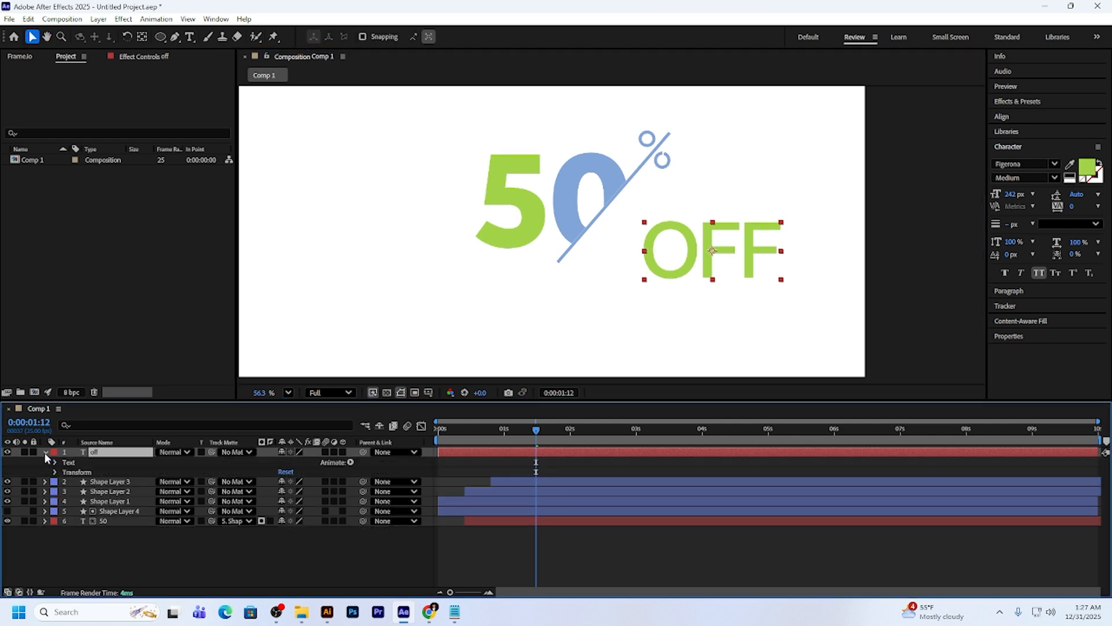
{"action": "left_click", "coordinate": [351, 463]}
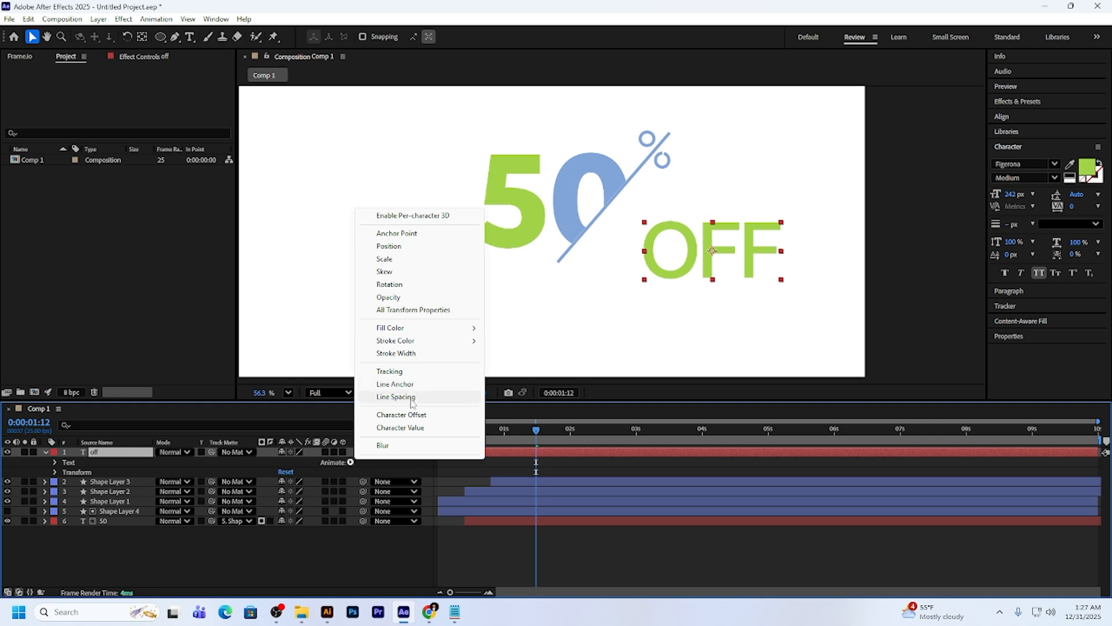
{"action": "left_click", "coordinate": [404, 372]}
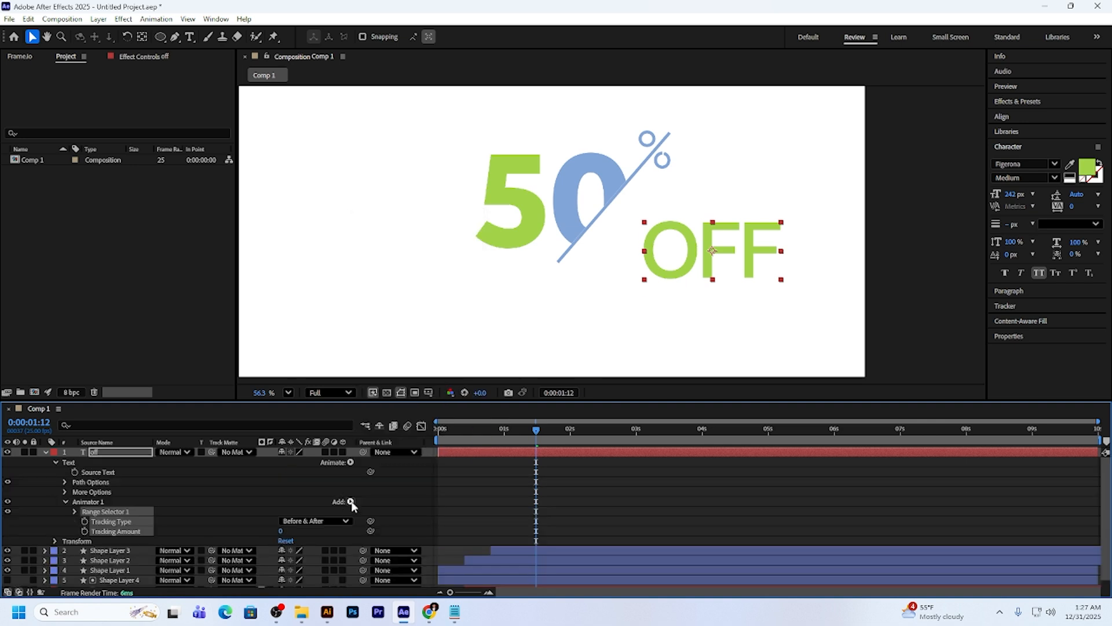
{"action": "left_click", "coordinate": [348, 502]}
{"action": "mouse_move", "coordinate": [396, 507]}
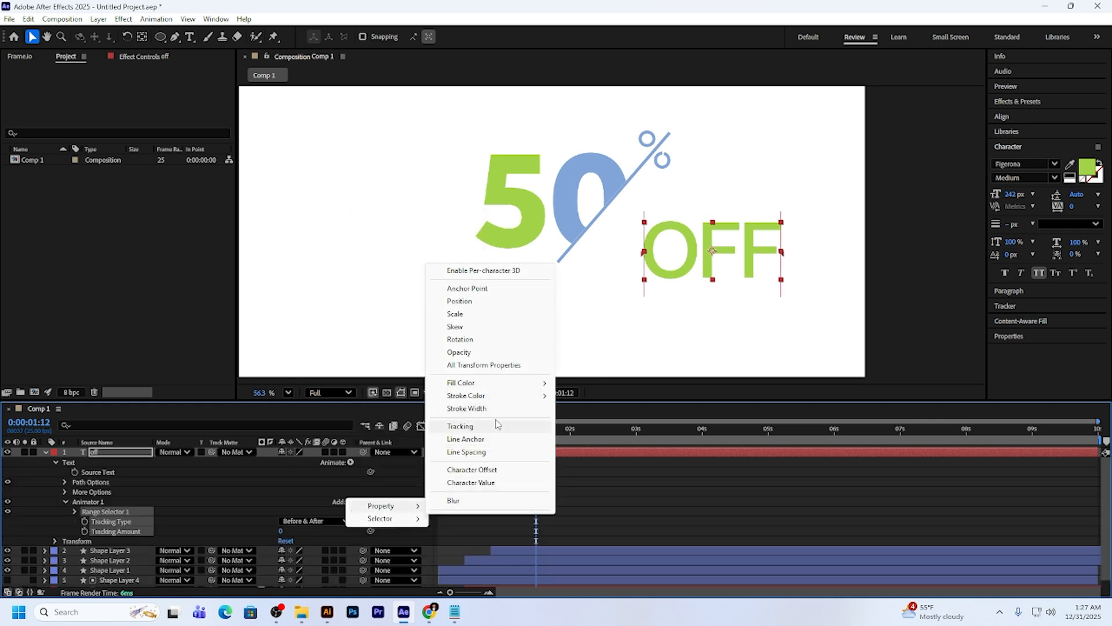
{"action": "left_click", "coordinate": [473, 350]}
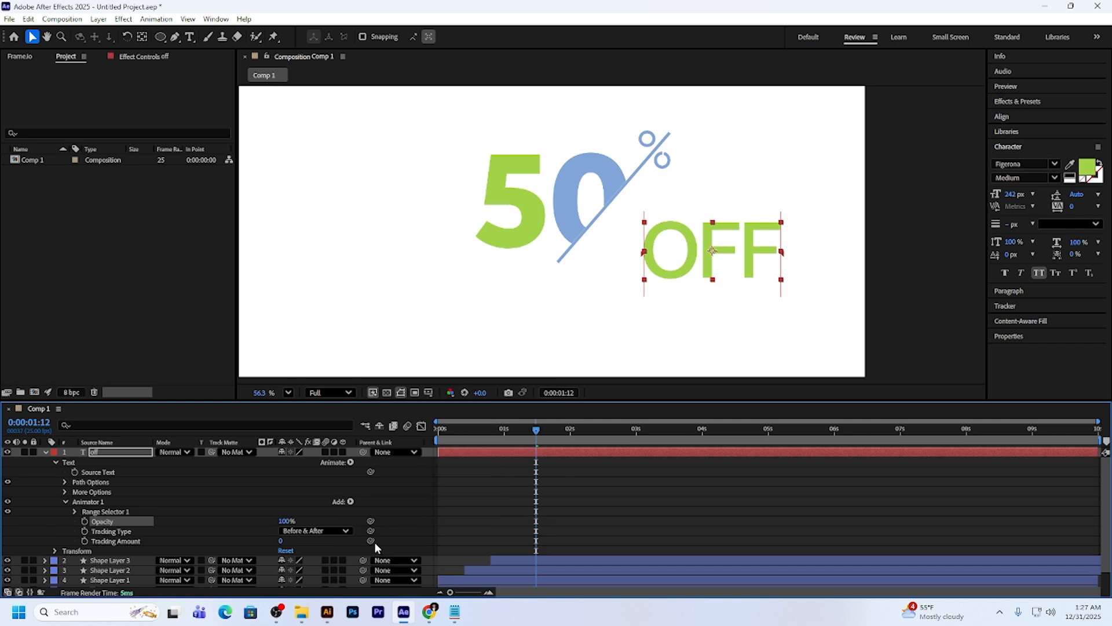
Set the off text animator's Tracking Amount to -120 and its Opacity to 0%.
{"action": "scroll", "coordinate": [374, 541], "scroll_direction": "down", "scroll_amount": 2}
{"action": "left_click_drag", "start_coordinate": [283, 522], "coordinate": [208, 523]}
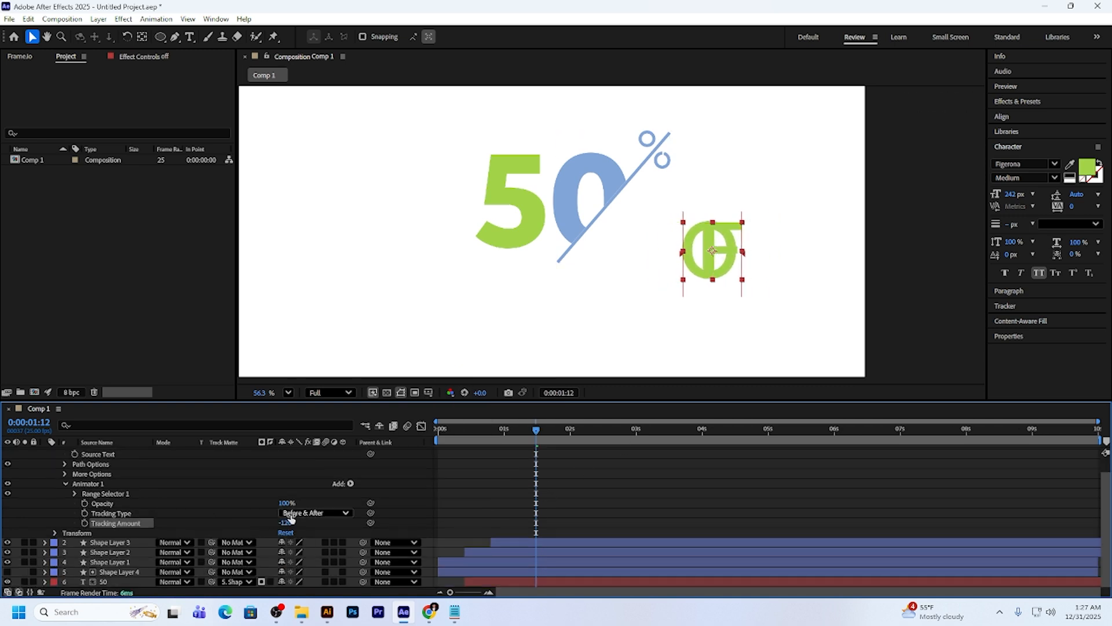
{"action": "left_click_drag", "start_coordinate": [287, 503], "coordinate": [199, 506]}
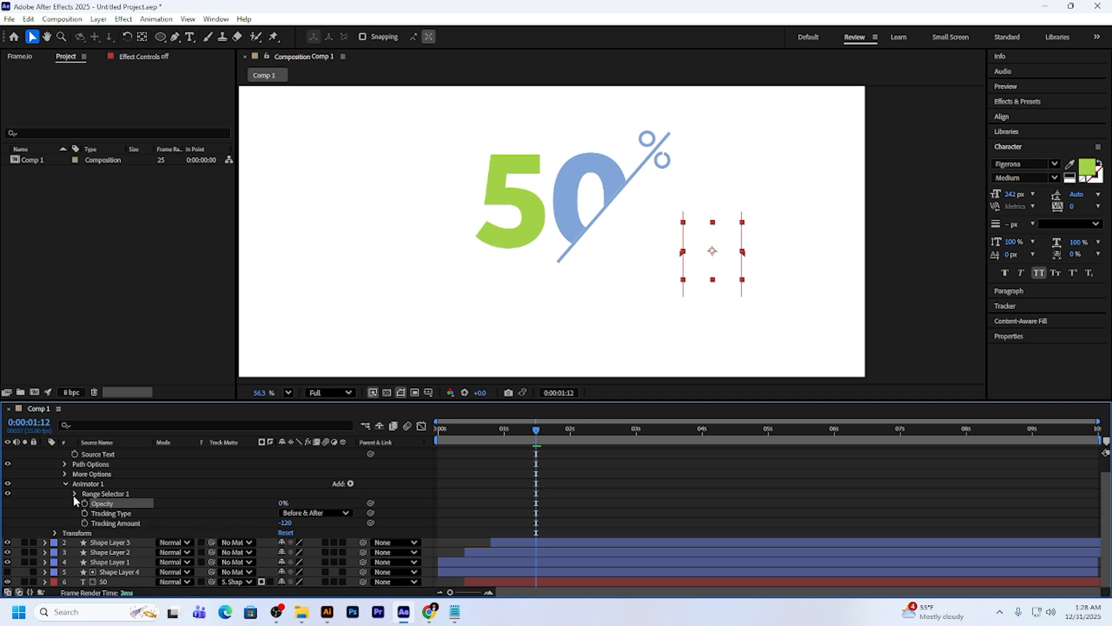
Keyframe Range Selector 1's Start from 0% at 0 seconds to 100% at 1 second, with the animator's Opacity at 0%.
{"action": "left_click", "coordinate": [75, 493]}
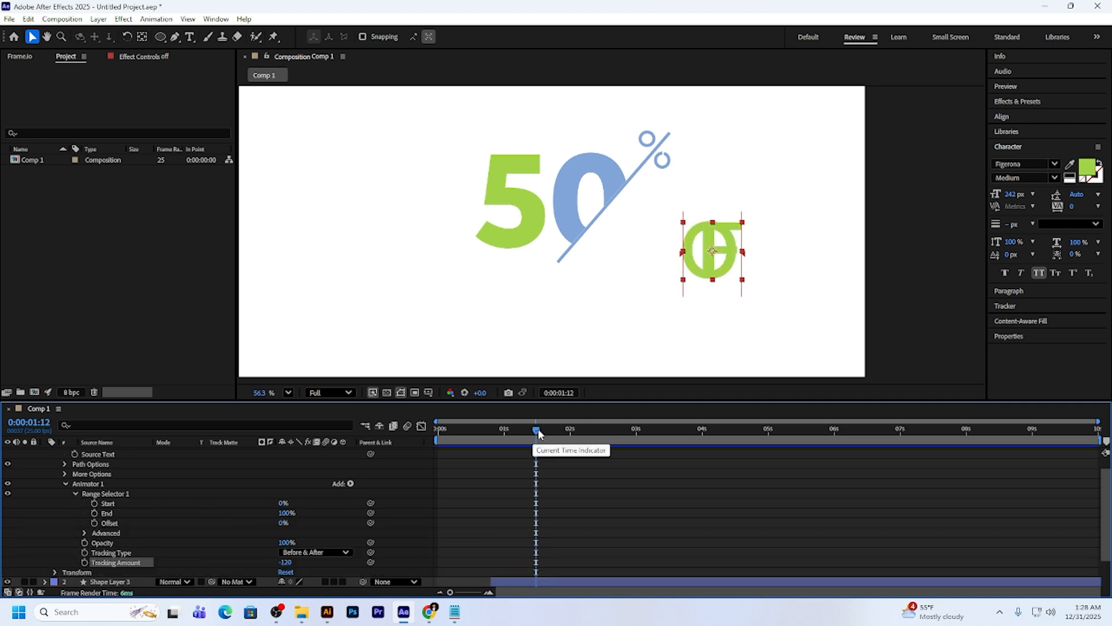
{"action": "left_click_drag", "start_coordinate": [536, 431], "coordinate": [415, 443]}
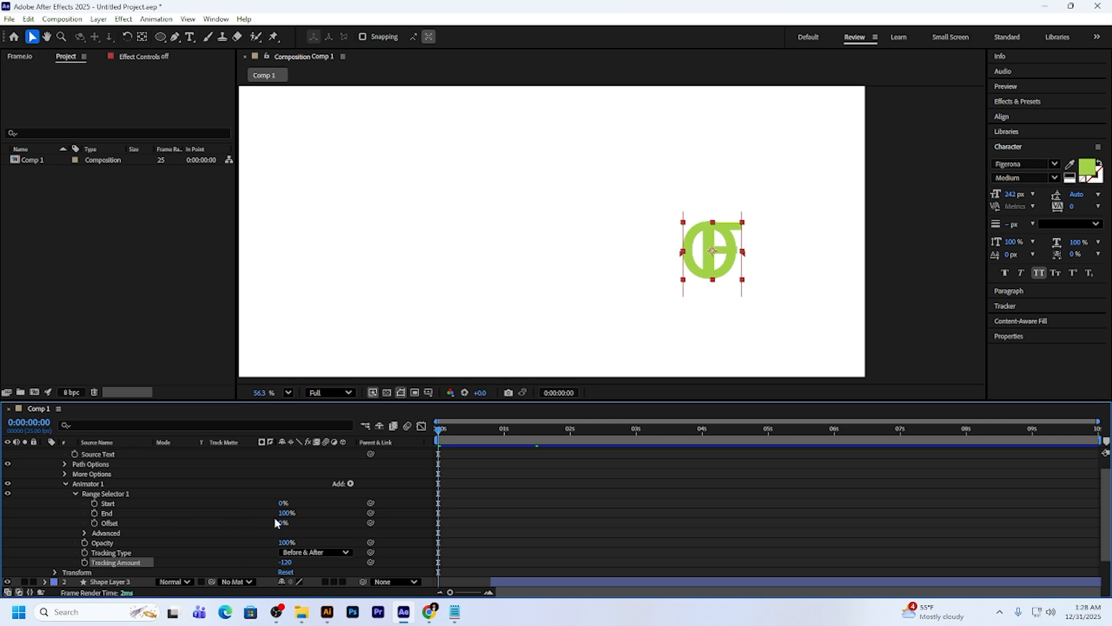
{"action": "left_click", "coordinate": [94, 503]}
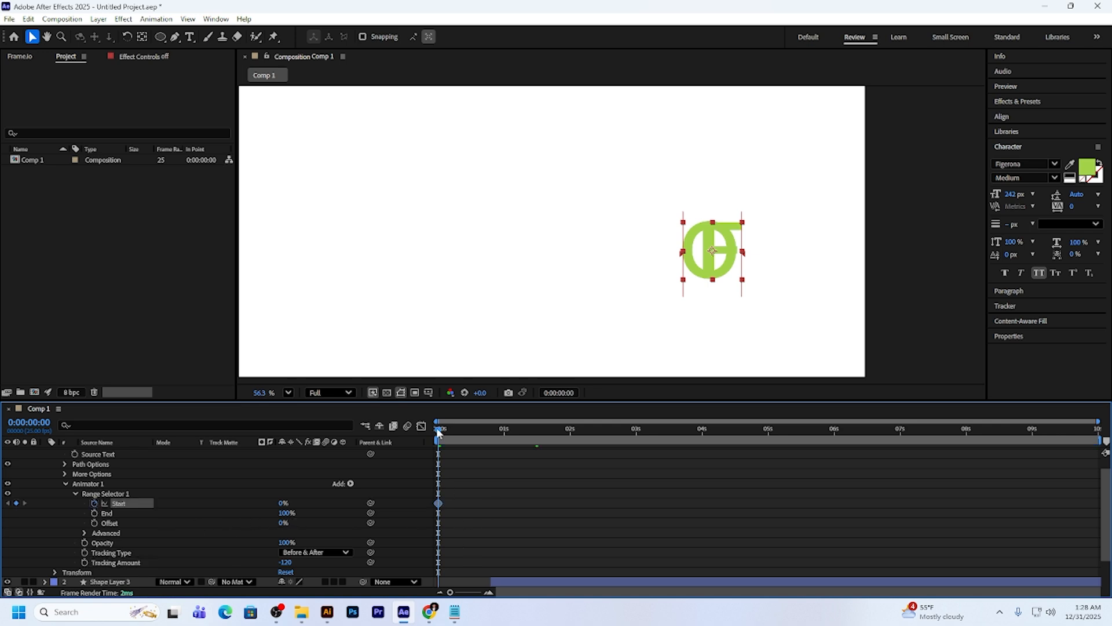
{"action": "left_click_drag", "start_coordinate": [438, 428], "coordinate": [504, 429]}
{"action": "left_click_drag", "start_coordinate": [284, 503], "coordinate": [324, 503]}
{"action": "left_click_drag", "start_coordinate": [287, 542], "coordinate": [154, 544]}
{"action": "key", "text": "Home"}
Shape the speed curve of the Start keyframes to peak early and ease out gradually, and preview the OFF animation.
{"action": "left_click_drag", "start_coordinate": [602, 476], "coordinate": [434, 524]}
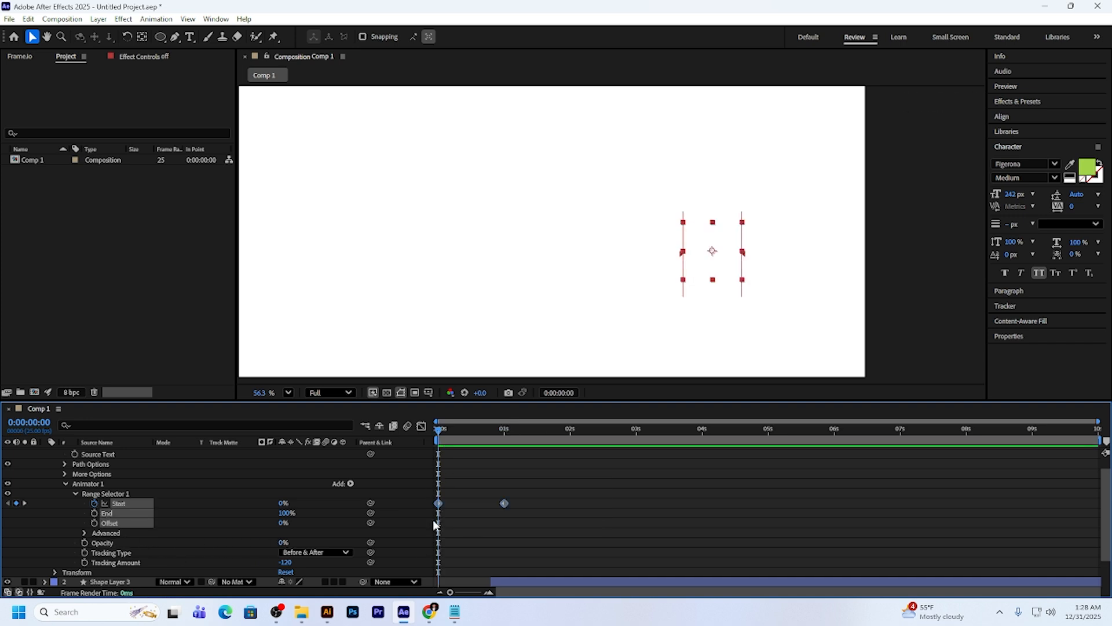
{"action": "left_click", "coordinate": [421, 426]}
{"action": "left_click_drag", "start_coordinate": [560, 507], "coordinate": [474, 559]}
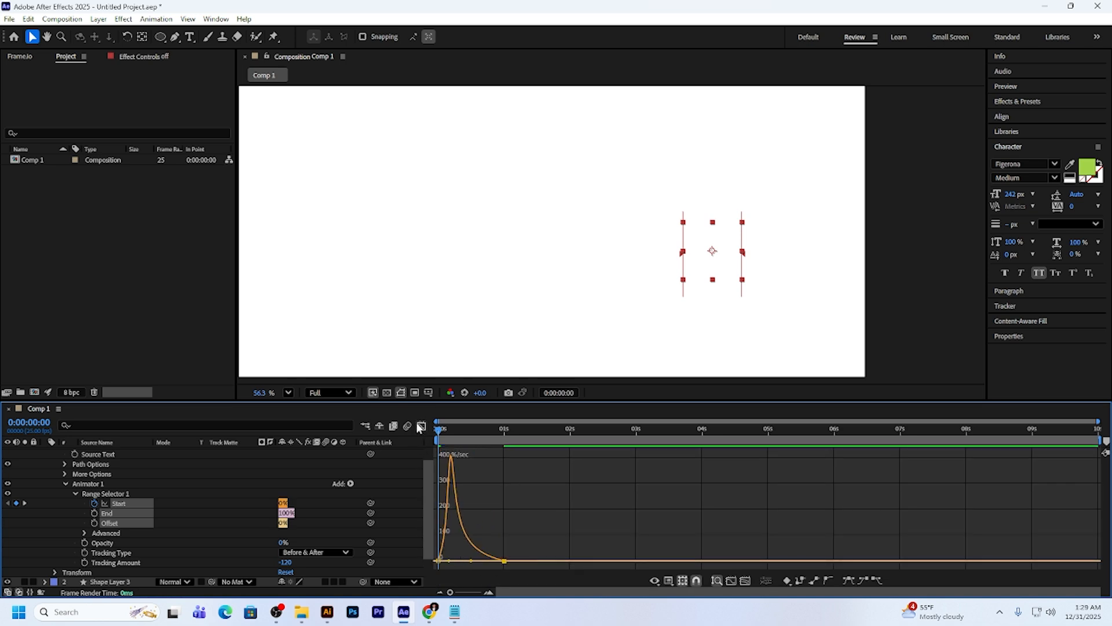
{"action": "left_click", "coordinate": [421, 426]}
{"action": "key", "text": "space"}
Place the off layer below Shape Layer 1 and shift it in time to start at 0:00:01:00.
{"action": "left_click", "coordinate": [48, 472]}
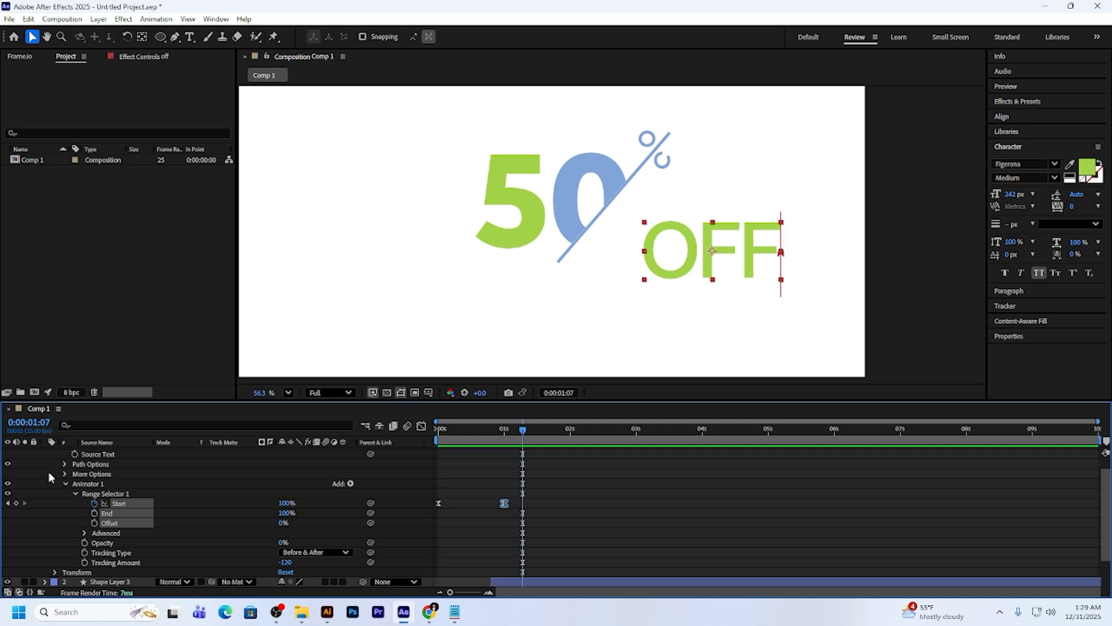
{"action": "left_click", "coordinate": [436, 440]}
{"action": "left_click_drag", "start_coordinate": [436, 439], "coordinate": [505, 437]}
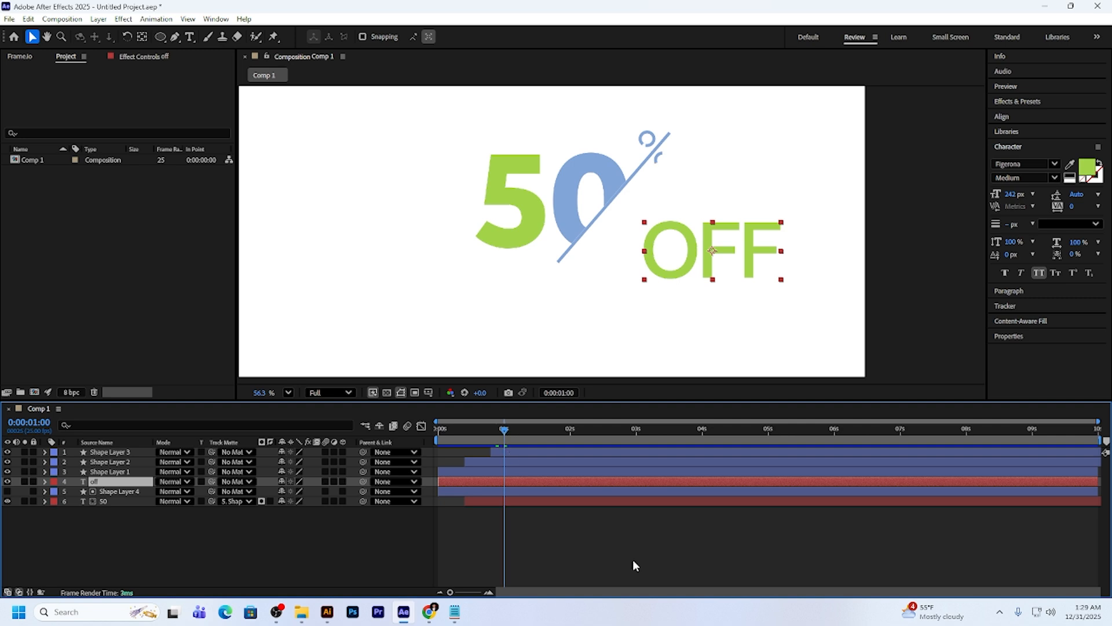
{"action": "left_click_drag", "start_coordinate": [448, 488], "coordinate": [513, 481]}
{"action": "left_click", "coordinate": [543, 554]}
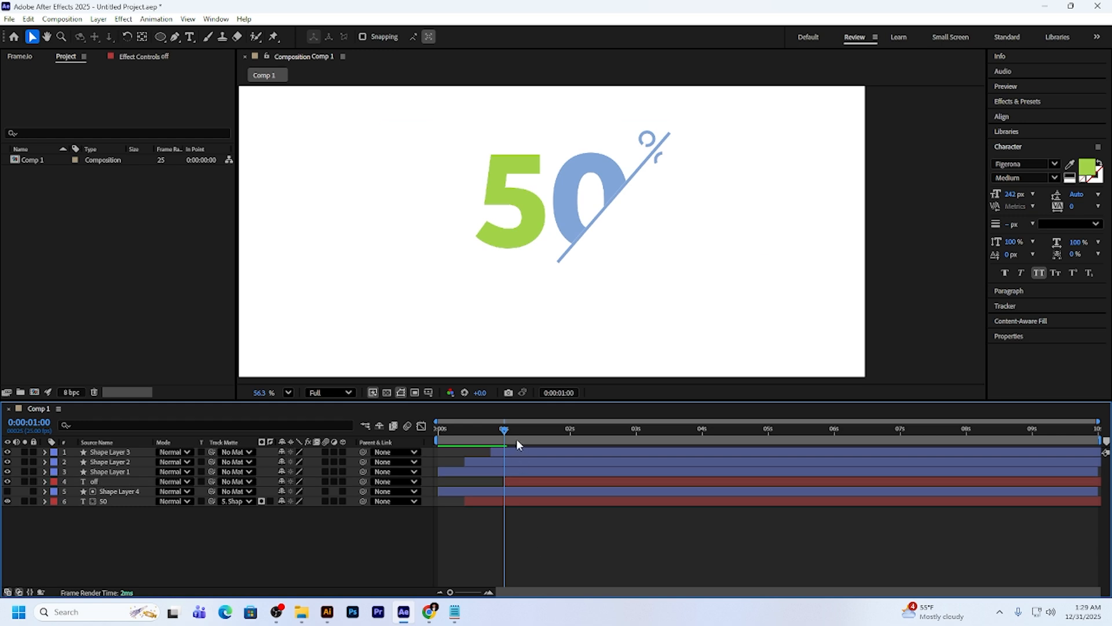
Preview the composition from the beginning and check the finished layout near 0:00:01:24.
{"action": "left_click_drag", "start_coordinate": [505, 434], "coordinate": [429, 436]}
{"action": "key", "text": "space"}
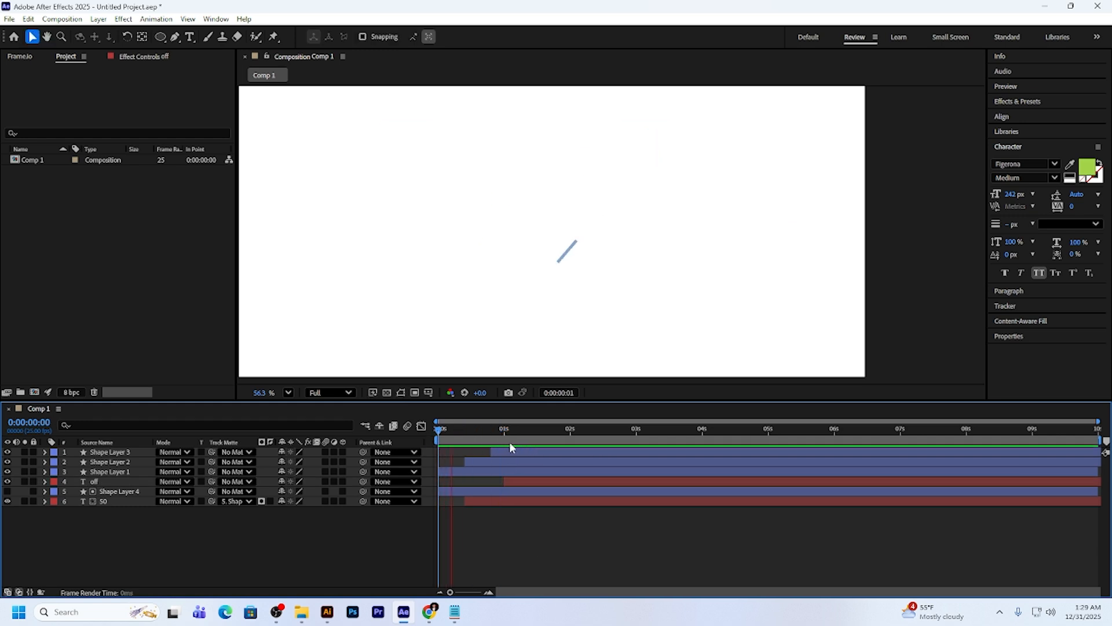
{"action": "left_click", "coordinate": [543, 441]}
{"action": "left_click_drag", "start_coordinate": [547, 438], "coordinate": [567, 436]}
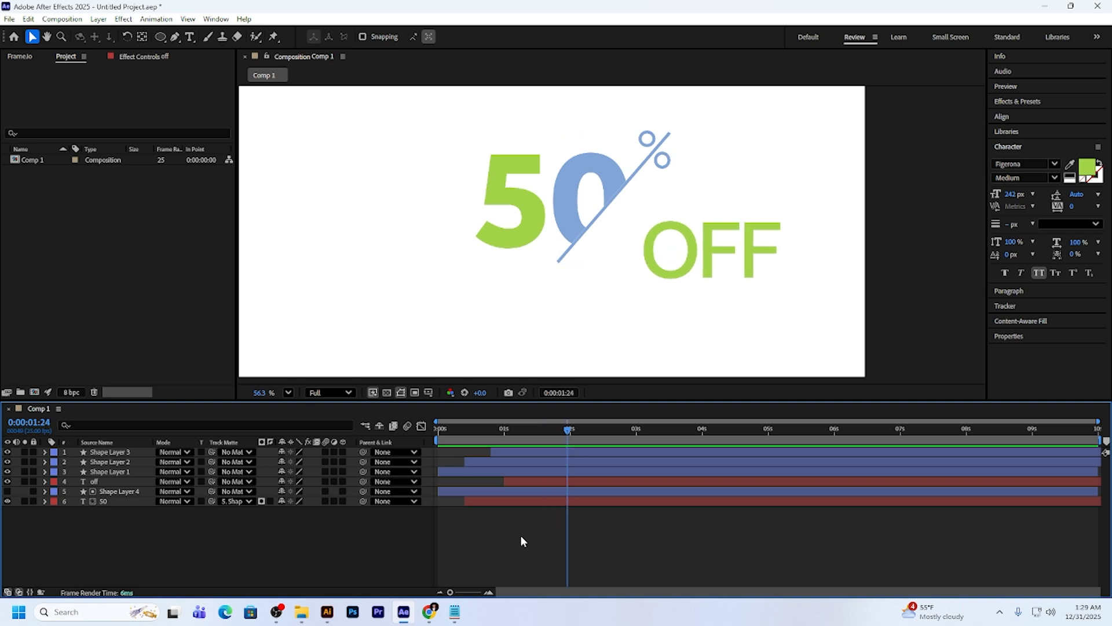
Create a null object and place it directly above the off layer in the layer stack.
{"action": "left_click", "coordinate": [551, 479]}
{"action": "left_click", "coordinate": [257, 547]}
{"action": "right_click", "coordinate": [246, 543]}
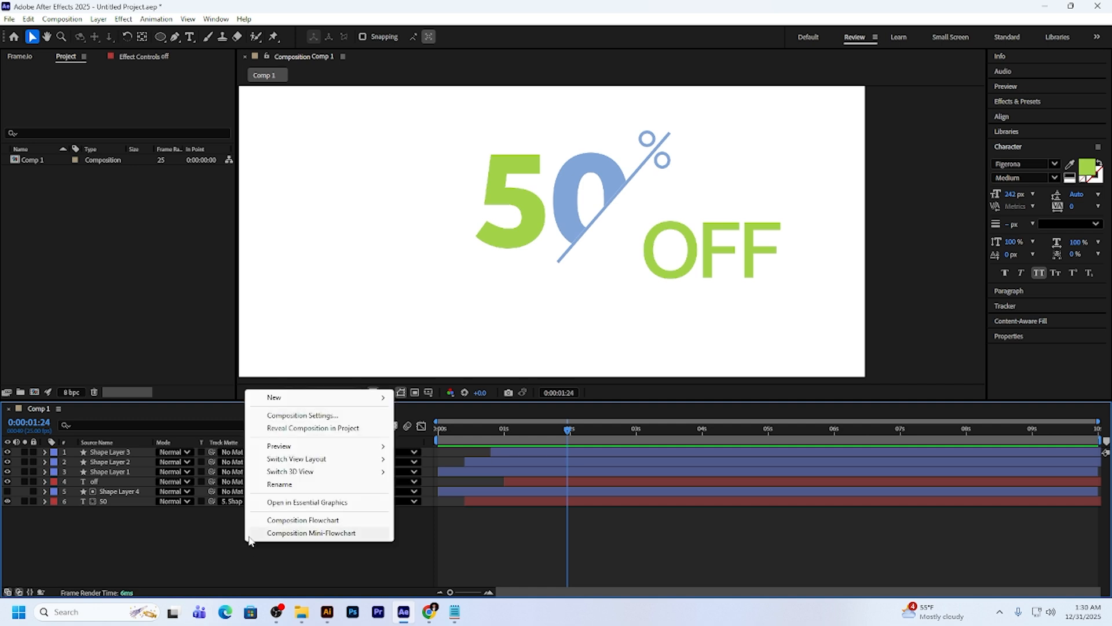
{"action": "mouse_move", "coordinate": [310, 399]}
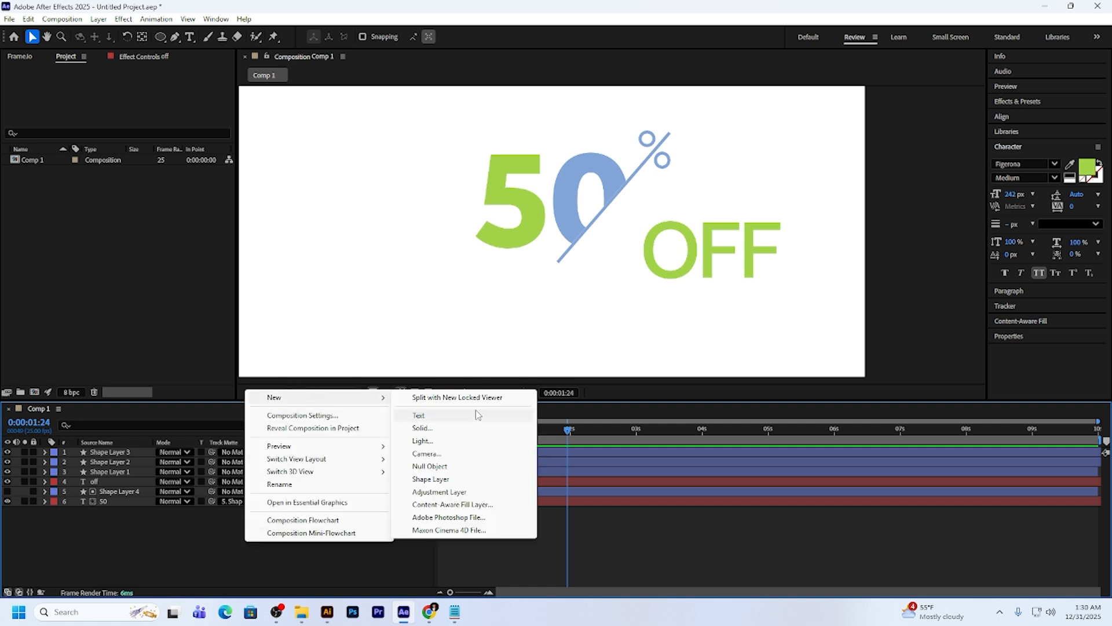
{"action": "left_click", "coordinate": [450, 470]}
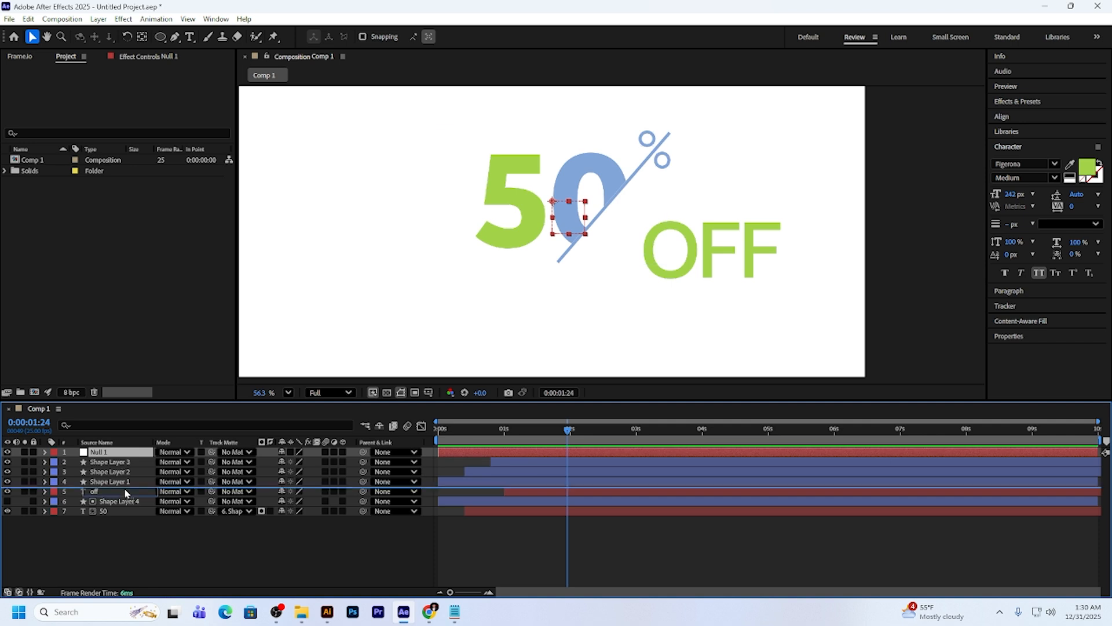
{"action": "left_click_drag", "start_coordinate": [126, 493], "coordinate": [127, 494]}
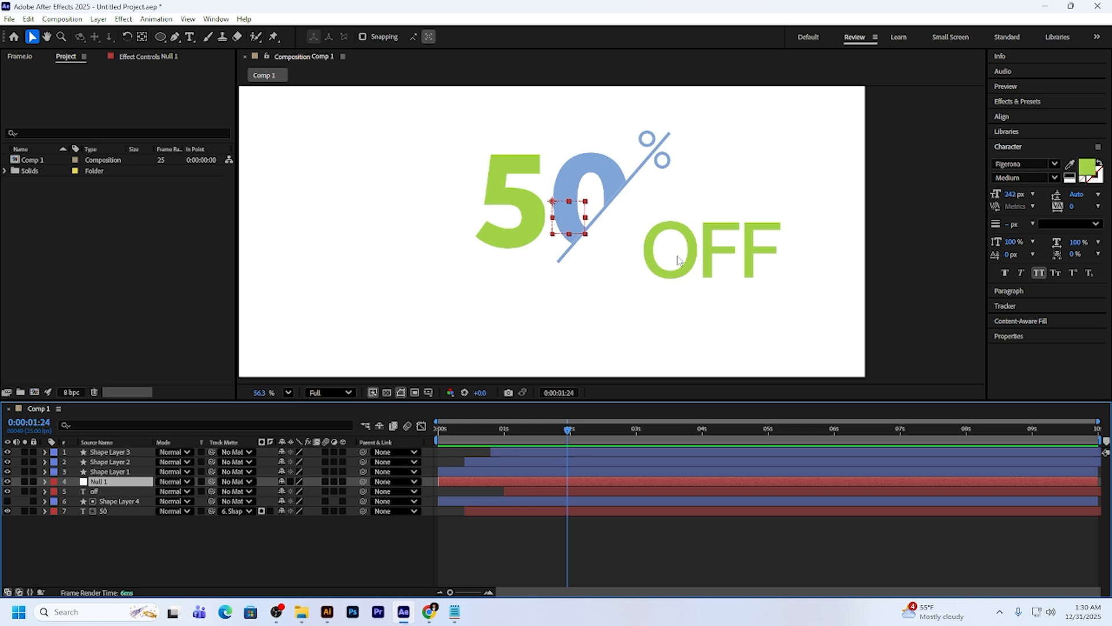
Move the null onto the OFF text and parent the off layer to Null 1.
{"action": "scroll", "coordinate": [611, 234], "scroll_direction": "up", "scroll_amount": 5}
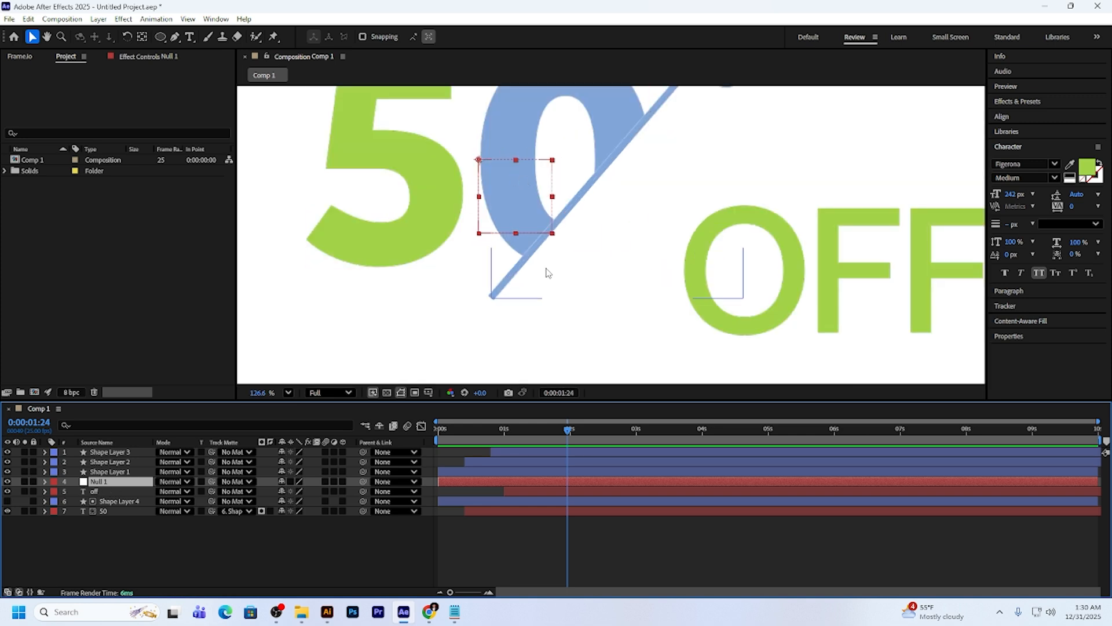
{"action": "left_click_drag", "start_coordinate": [481, 162], "coordinate": [822, 267]}
{"action": "key", "text": "comma"}
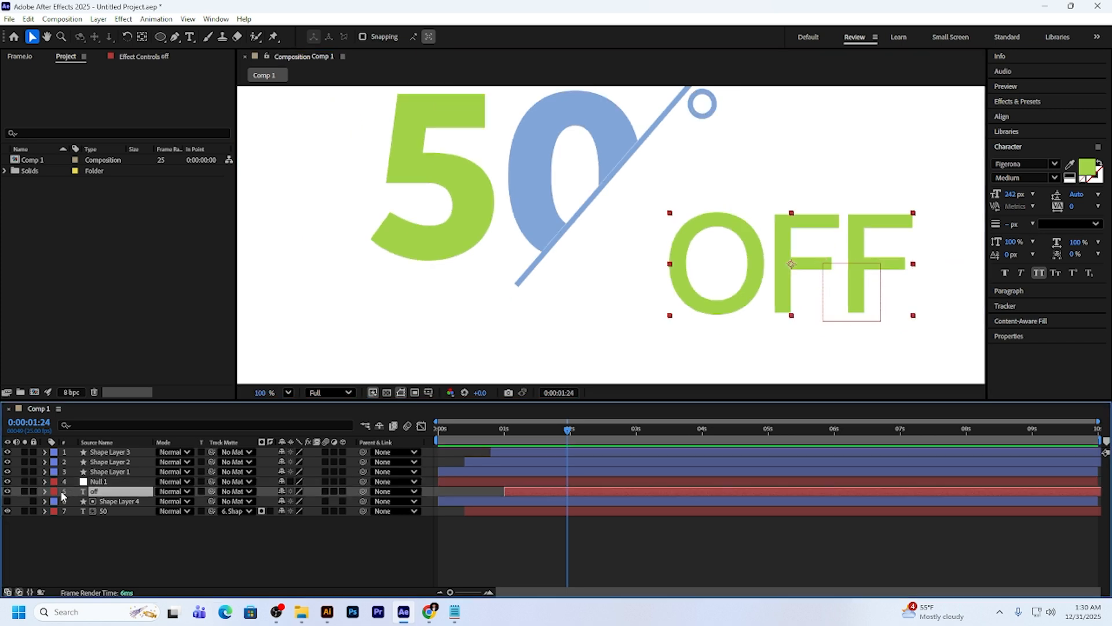
{"action": "left_click", "coordinate": [99, 492]}
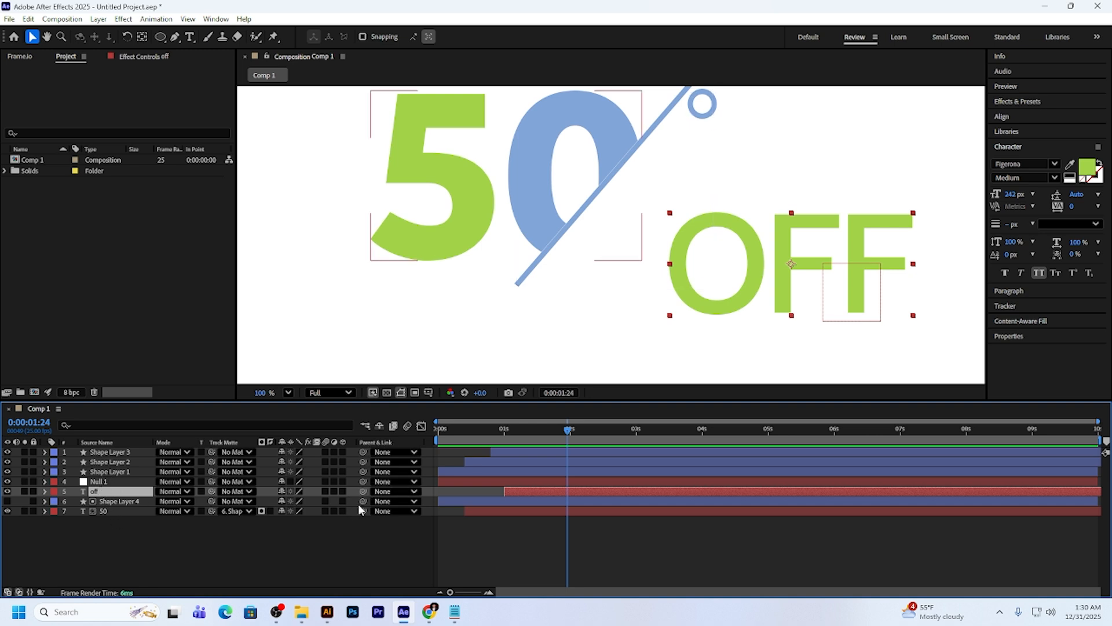
{"action": "left_click_drag", "start_coordinate": [363, 491], "coordinate": [109, 484]}
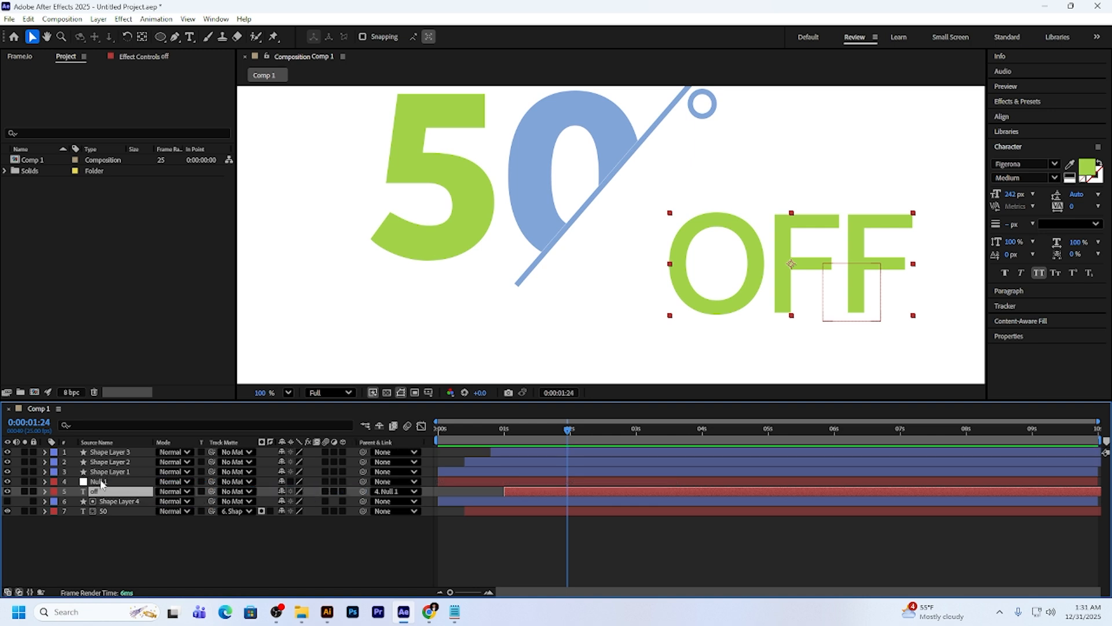
Rotate Null 1 so OFF runs parallel to the percent sign's slash, and move it beside the slash.
{"action": "left_click", "coordinate": [103, 485]}
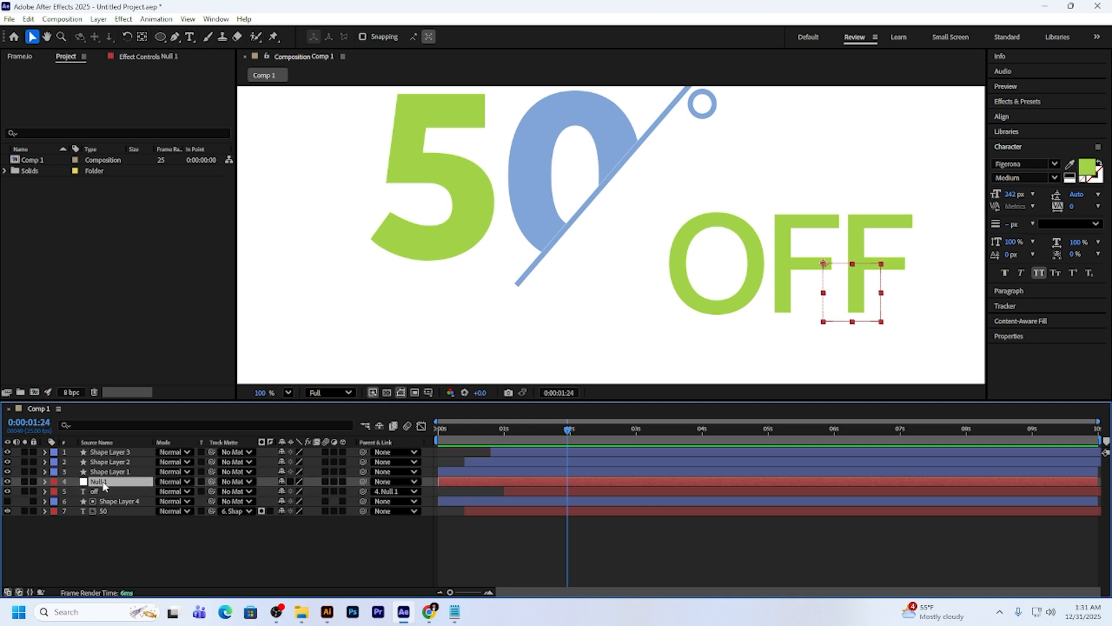
{"action": "key", "text": "r"}
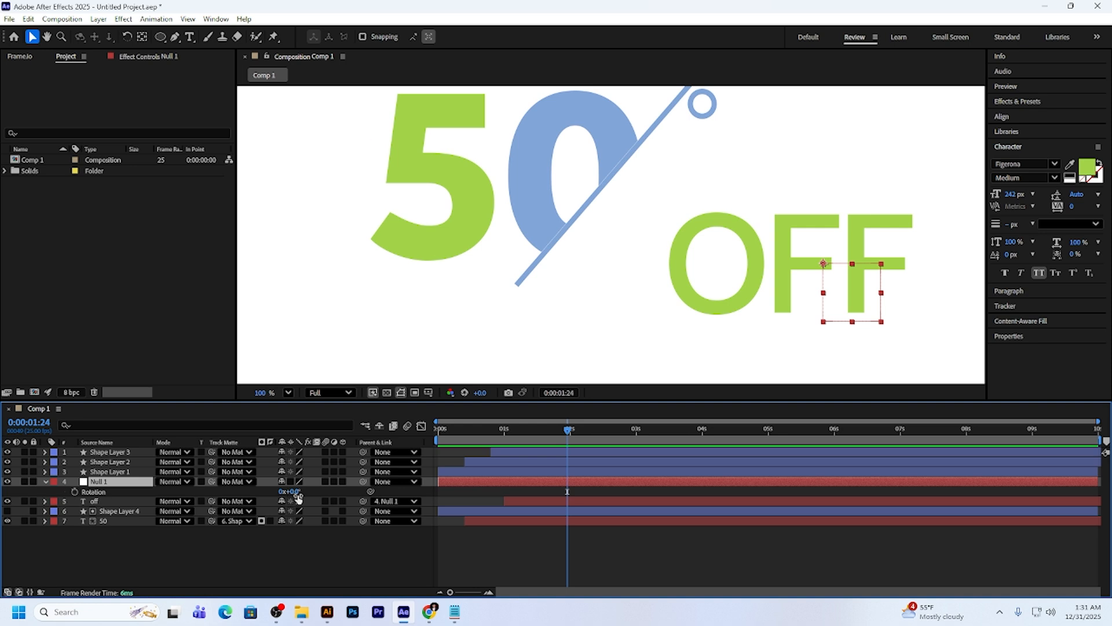
{"action": "mouse_move", "coordinate": [291, 492]}
{"action": "left_mouse_down"}
{"action": "mouse_move", "coordinate": [302, 492]}
{"action": "mouse_move", "coordinate": [273, 503]}
{"action": "left_mouse_up"}
{"action": "left_click_drag", "start_coordinate": [830, 266], "coordinate": [682, 225]}
{"action": "left_click_drag", "start_coordinate": [288, 491], "coordinate": [291, 492]}
{"action": "left_click_drag", "start_coordinate": [713, 226], "coordinate": [704, 220]}
Scale Null 1 to about 70% and move the OFF text closer to the percent sign's slash.
{"action": "key", "text": "s"}
{"action": "left_click_drag", "start_coordinate": [293, 491], "coordinate": [284, 492]}
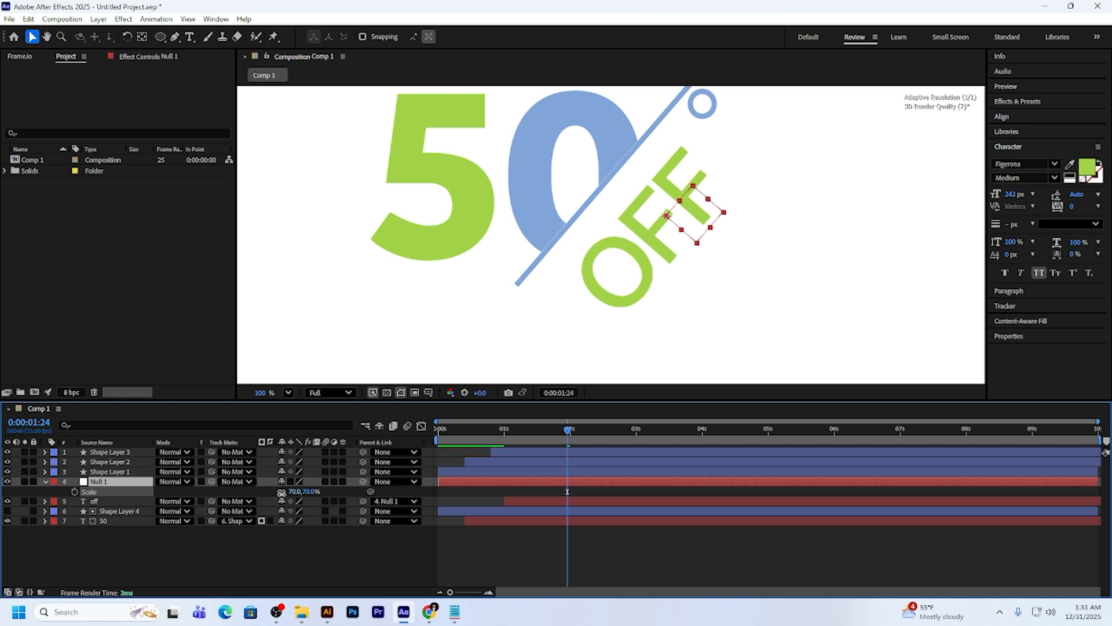
{"action": "left_click_drag", "start_coordinate": [661, 217], "coordinate": [644, 205]}
{"action": "left_click", "coordinate": [591, 560]}
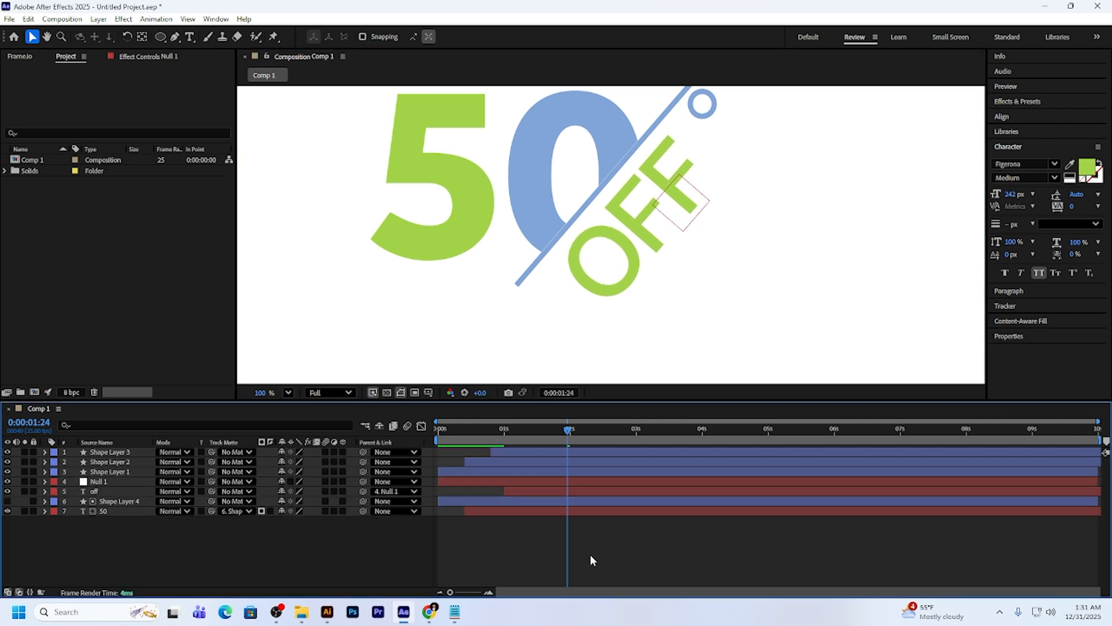
Delete the Null 1 layer from the composition.
{"action": "left_click", "coordinate": [103, 481]}
{"action": "key", "text": "Delete"}
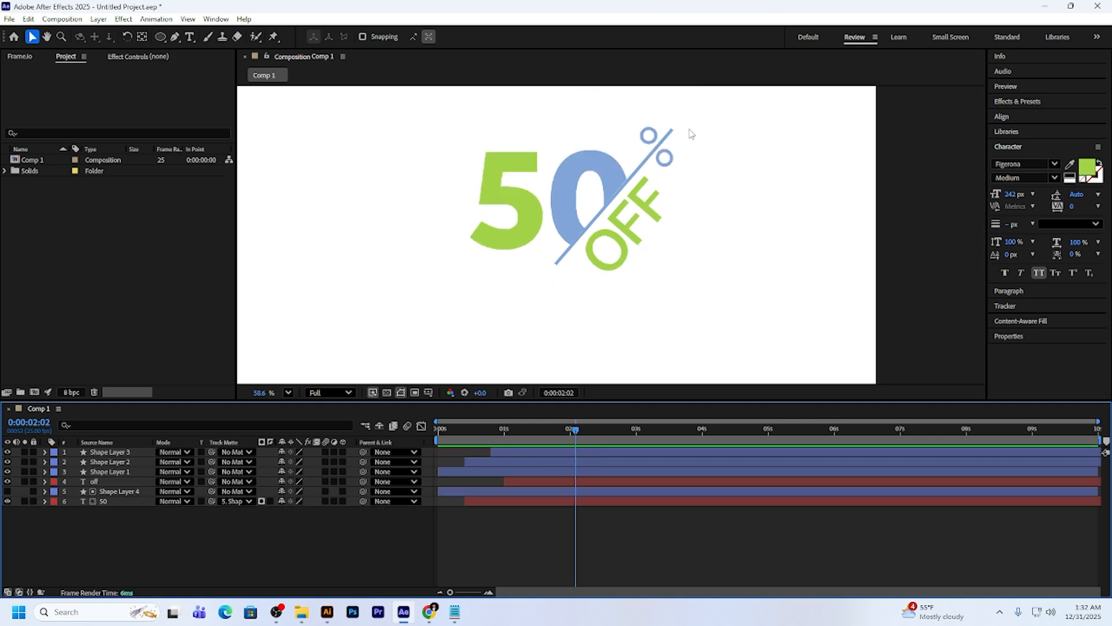
{"action": "scroll", "coordinate": [731, 188], "scroll_direction": "down", "scroll_amount": 2}
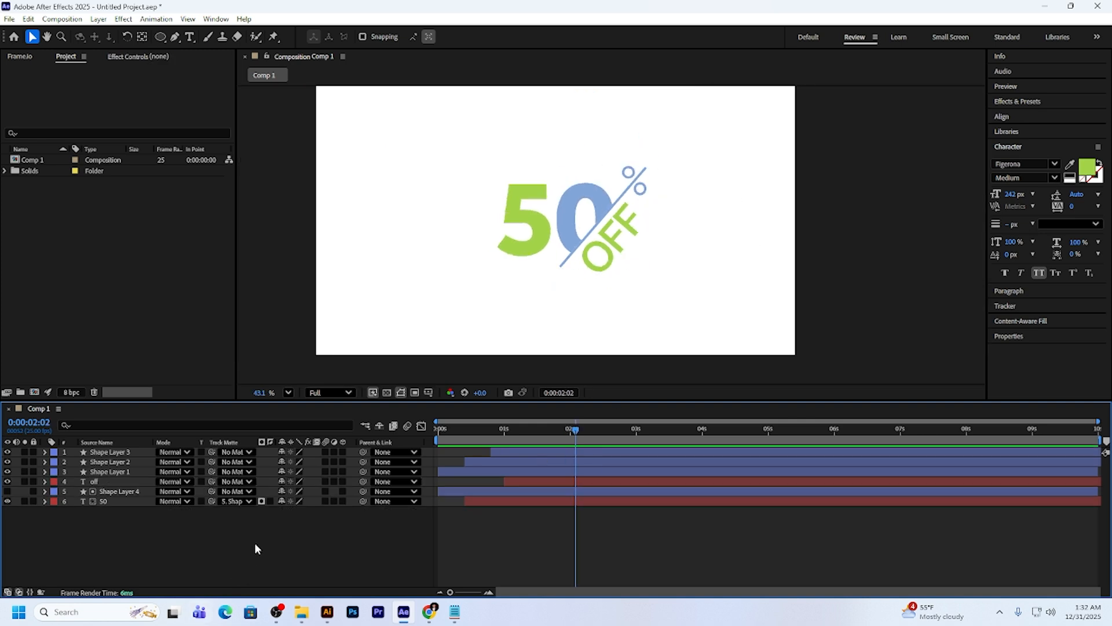
Create a dark gray solid layer and place it at the bottom of the layer stack as the background.
{"action": "right_click", "coordinate": [210, 549]}
{"action": "mouse_move", "coordinate": [250, 410]}
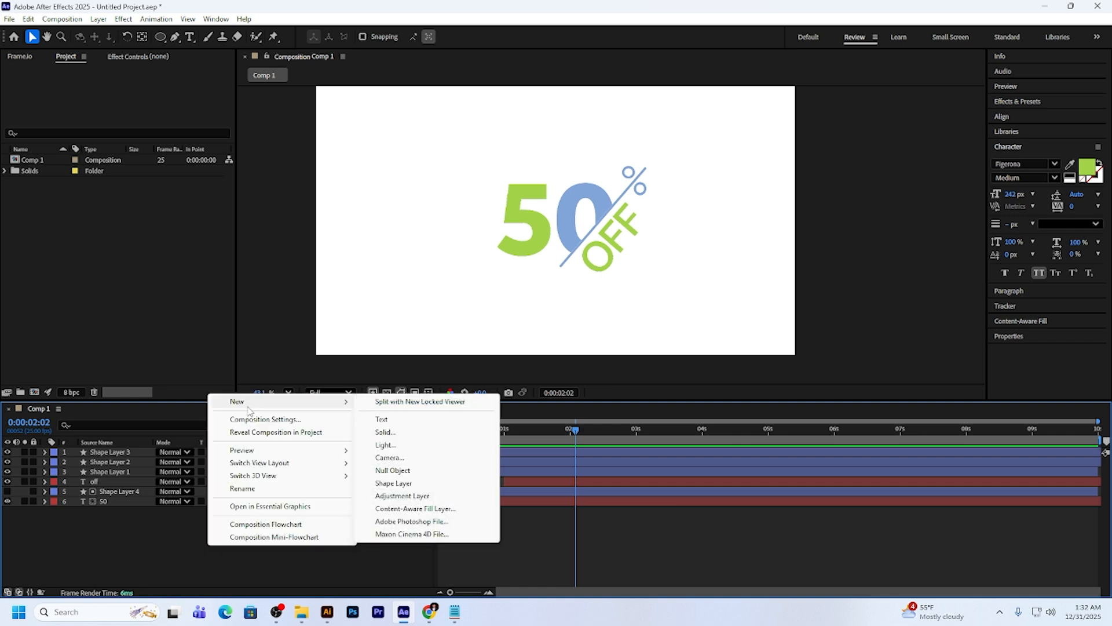
{"action": "left_click", "coordinate": [402, 439]}
{"action": "left_click", "coordinate": [634, 413]}
{"action": "left_click_drag", "start_coordinate": [133, 456], "coordinate": [132, 518]}
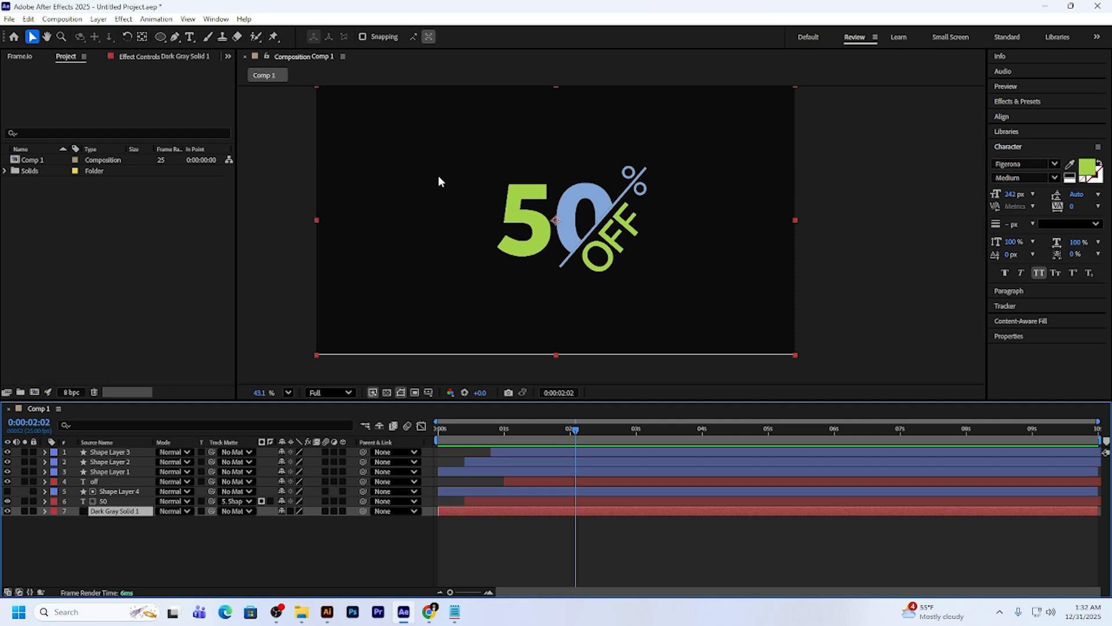
Apply the Fill effect to the Dark Gray Solid 1 background layer.
{"action": "left_click", "coordinate": [124, 19]}
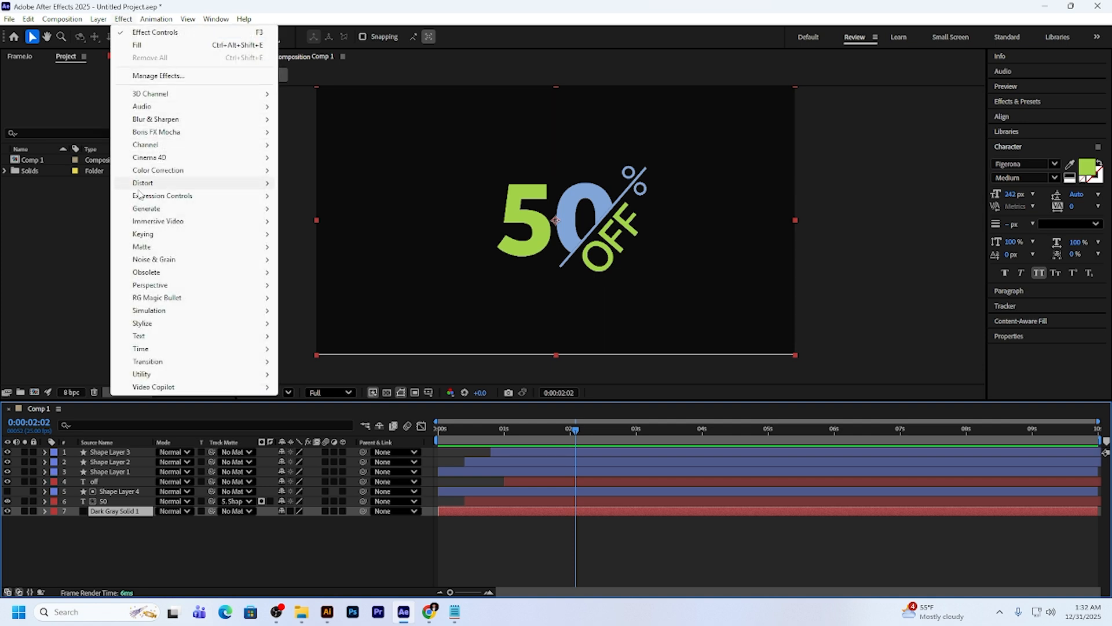
{"action": "mouse_move", "coordinate": [144, 210]}
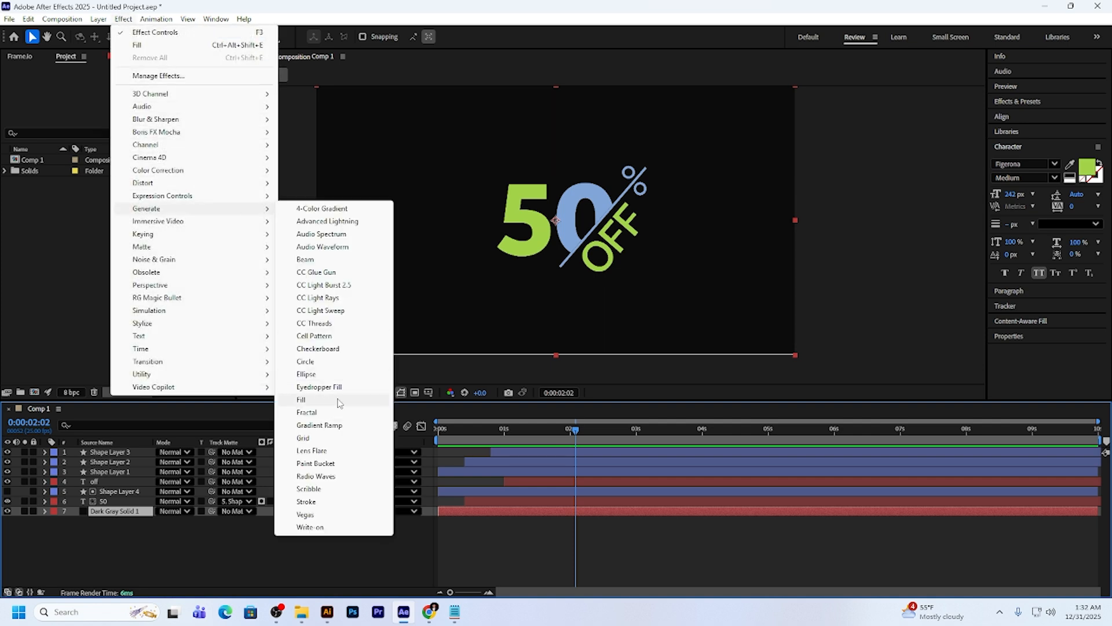
{"action": "left_click_drag", "start_coordinate": [333, 408], "coordinate": [137, 113]}
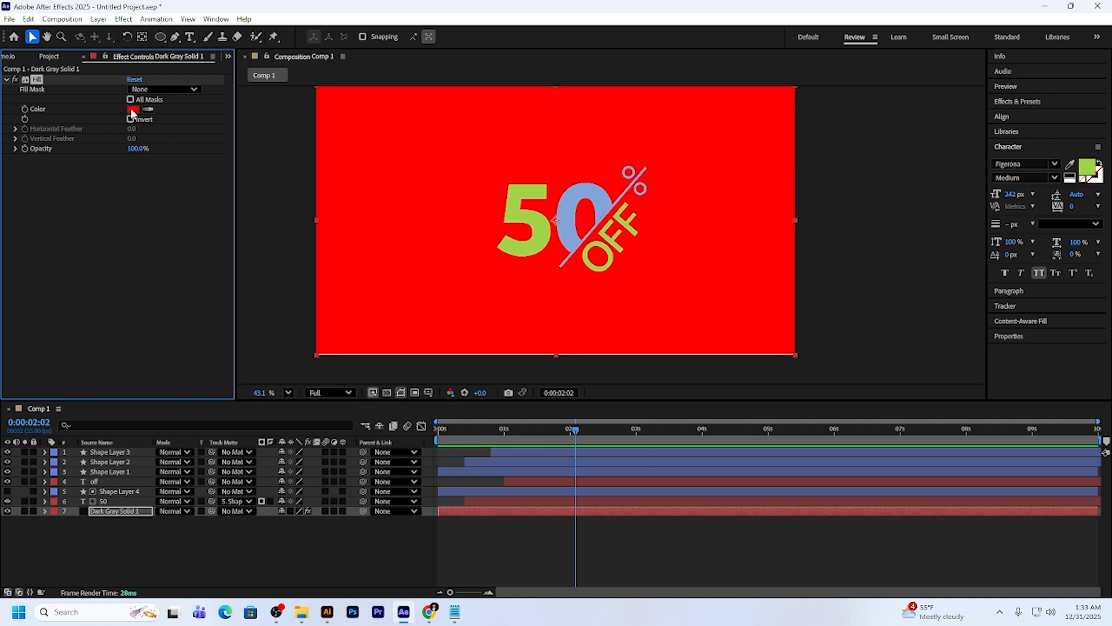
Set the background solid's Fill color to a near-black navy, about #00030F.
{"action": "left_click", "coordinate": [133, 110]}
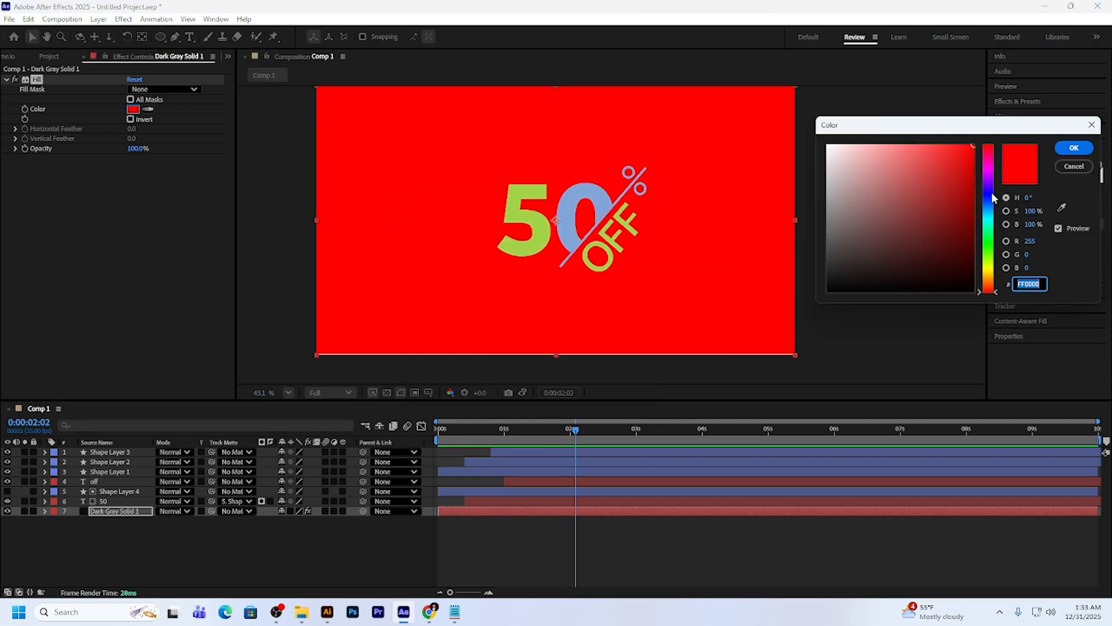
{"action": "left_click", "coordinate": [991, 197]}
{"action": "left_click", "coordinate": [968, 226]}
{"action": "left_click_drag", "start_coordinate": [967, 226], "coordinate": [970, 278]}
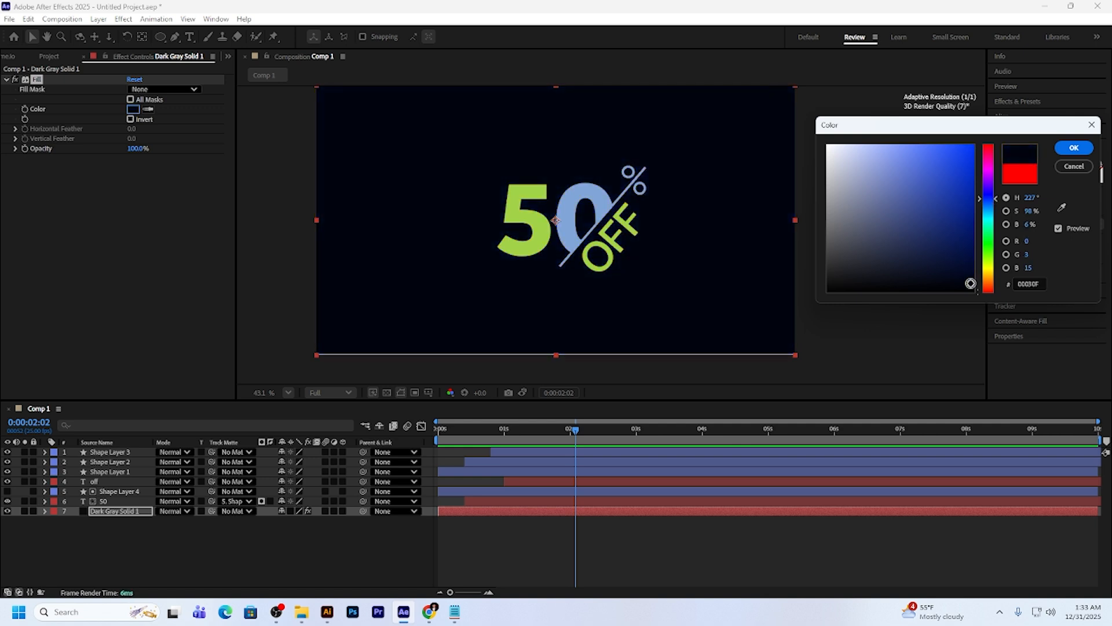
{"action": "key", "text": "Return"}
Play back and scrub the animation from the first frame to examine how the percent sign, 50 and OFF appear on the background.
{"action": "left_click_drag", "start_coordinate": [576, 432], "coordinate": [468, 441]}
{"action": "key", "text": "space"}
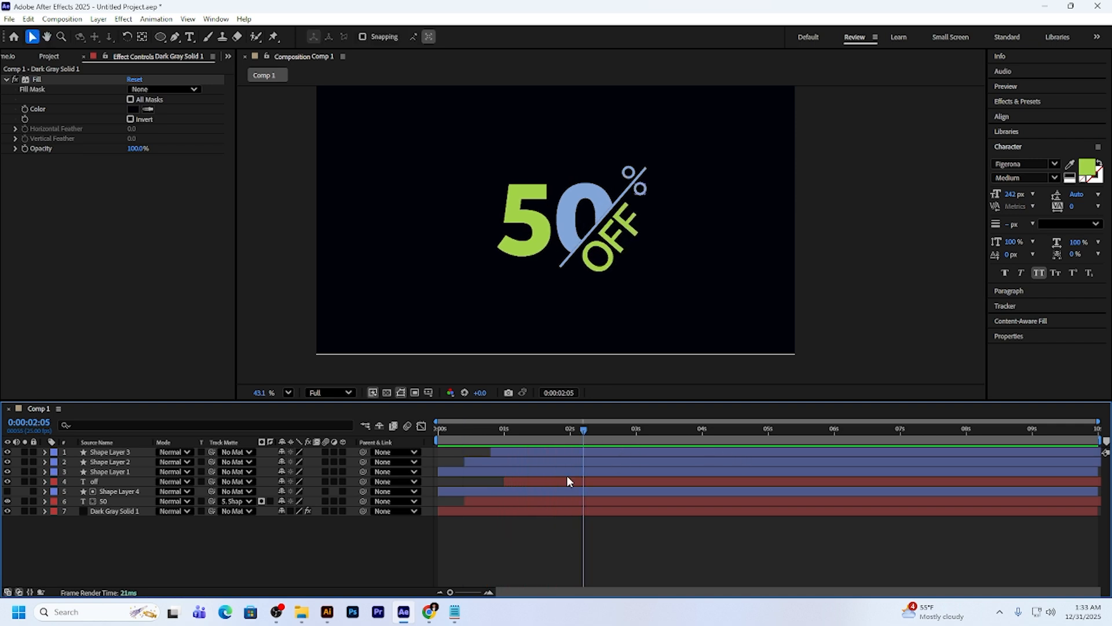
{"action": "scroll", "coordinate": [620, 156], "scroll_direction": "down", "scroll_amount": 1}
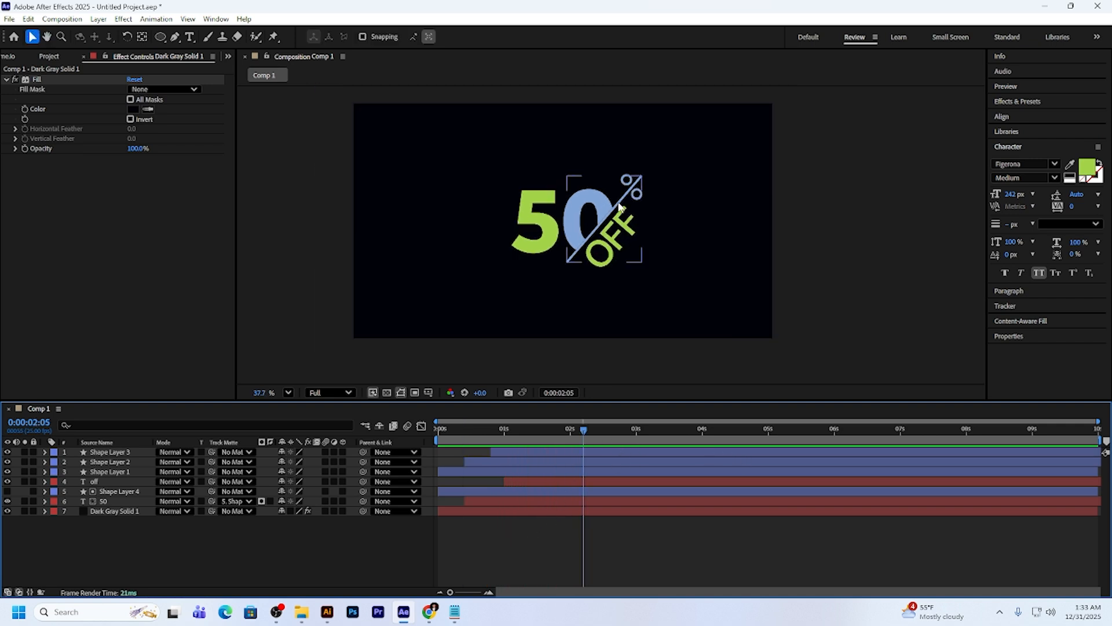
{"action": "scroll", "coordinate": [612, 188], "scroll_direction": "up", "scroll_amount": 1}
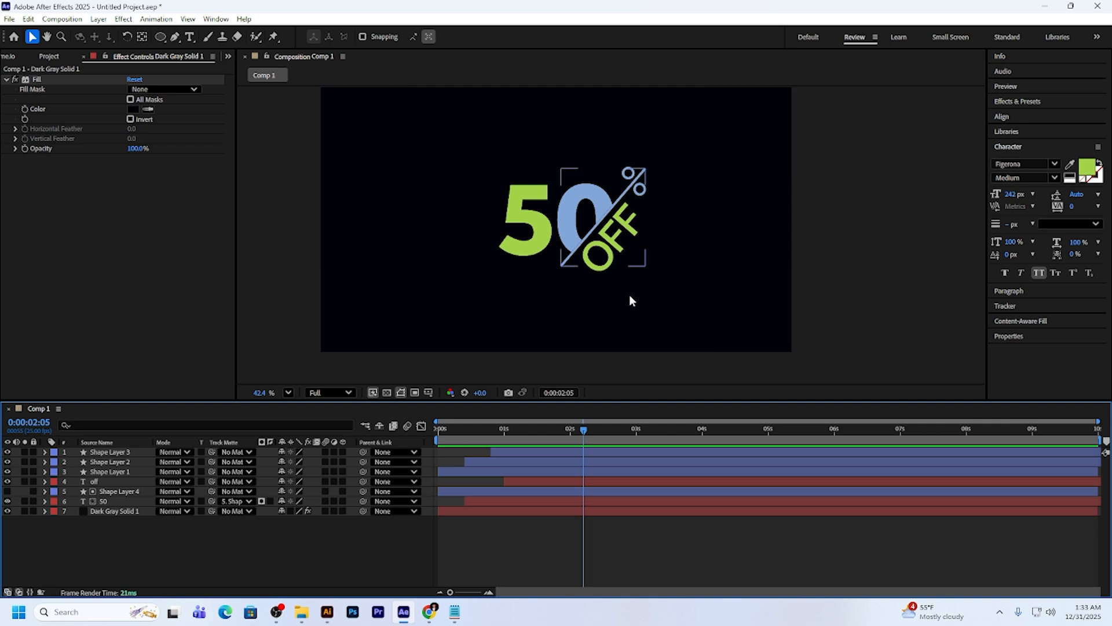
{"action": "left_click_drag", "start_coordinate": [587, 438], "coordinate": [439, 441]}
{"action": "key", "text": "space"}
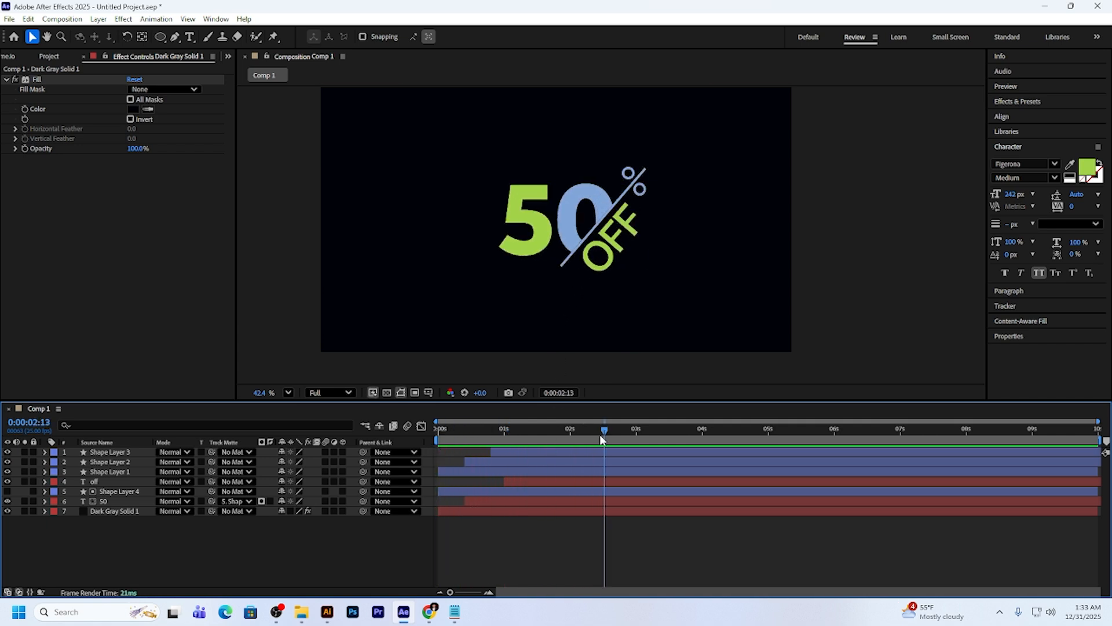
{"action": "key", "text": "space"}
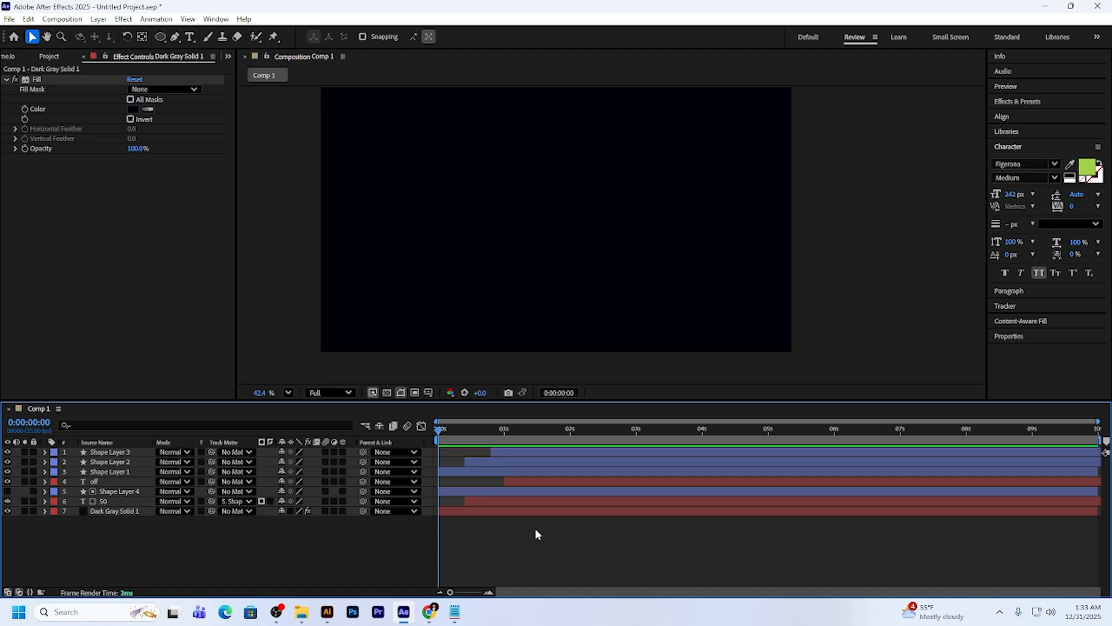
{"action": "left_click_drag", "start_coordinate": [439, 429], "coordinate": [542, 435]}
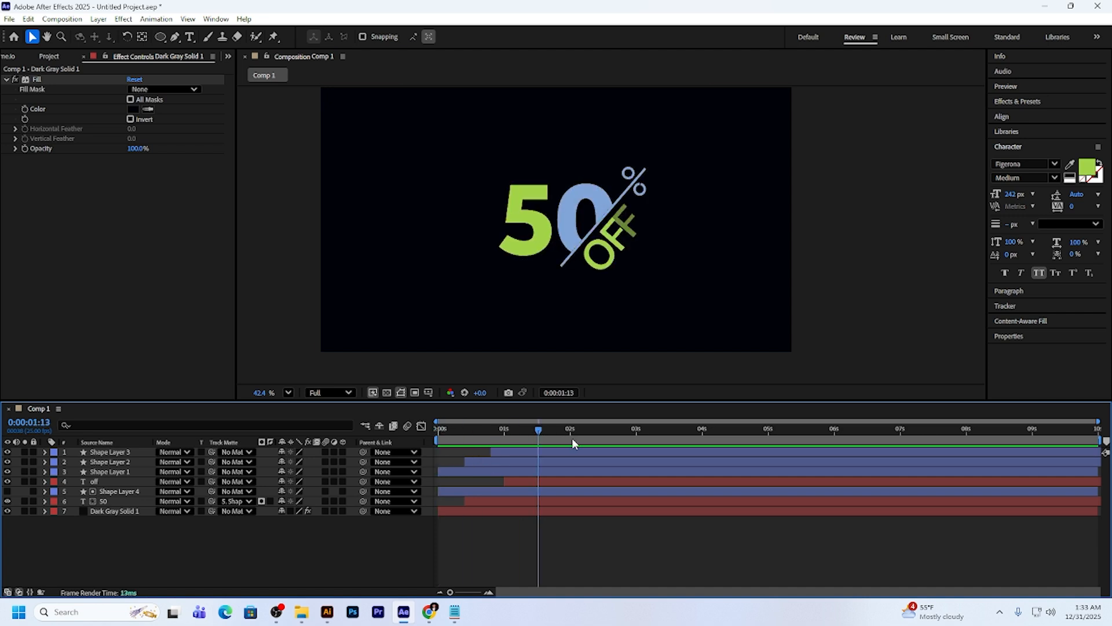
{"action": "scroll", "coordinate": [587, 210], "scroll_direction": "up", "scroll_amount": 2}
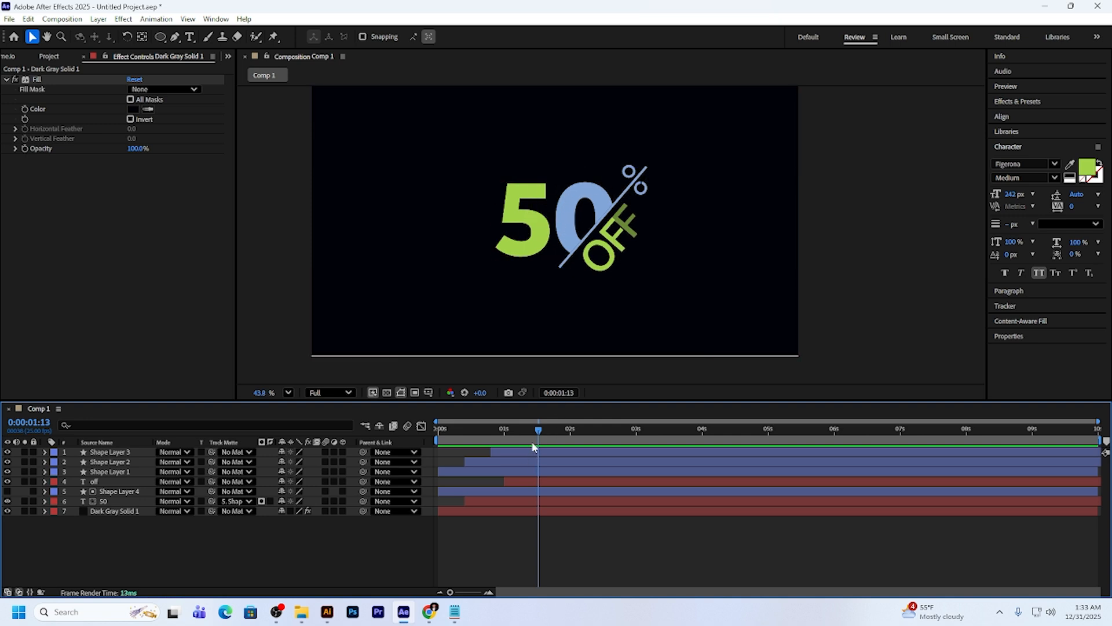
{"action": "left_click_drag", "start_coordinate": [536, 429], "coordinate": [428, 448]}
{"action": "key", "text": "space"}
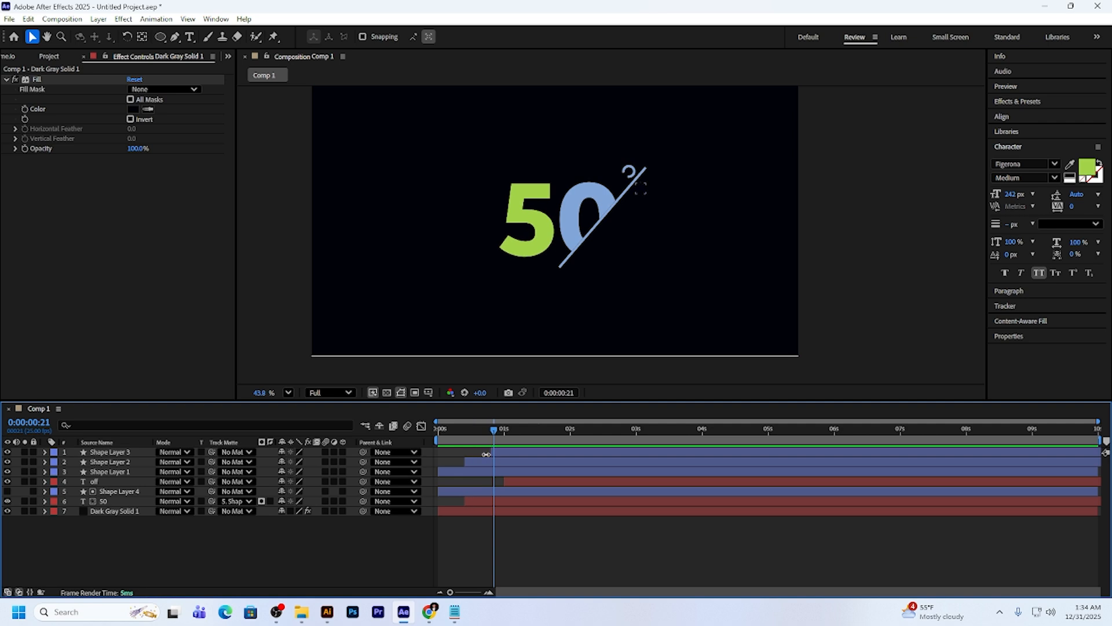
Try to enlarge the graphic by raising the scale of all text and shape layers together by about 50 percentage points.
{"action": "left_click", "coordinate": [107, 492]}
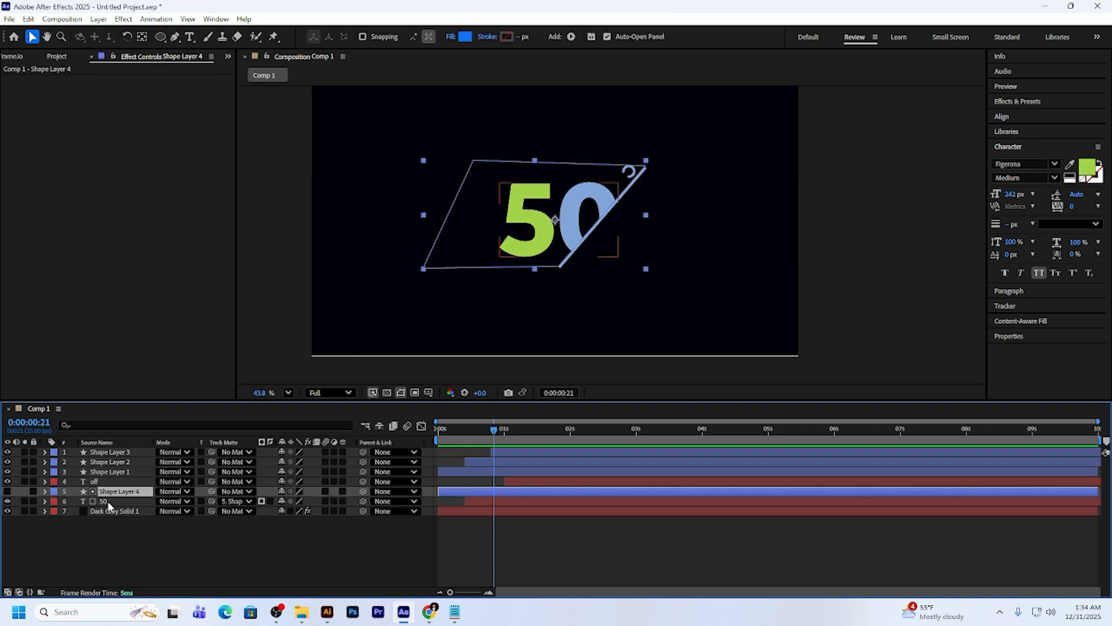
{"action": "left_click", "coordinate": [108, 502]}
{"action": "key", "text": "ctrl+a"}
{"action": "key", "text": "s"}
{"action": "left_click_drag", "start_coordinate": [308, 502], "coordinate": [327, 511]}
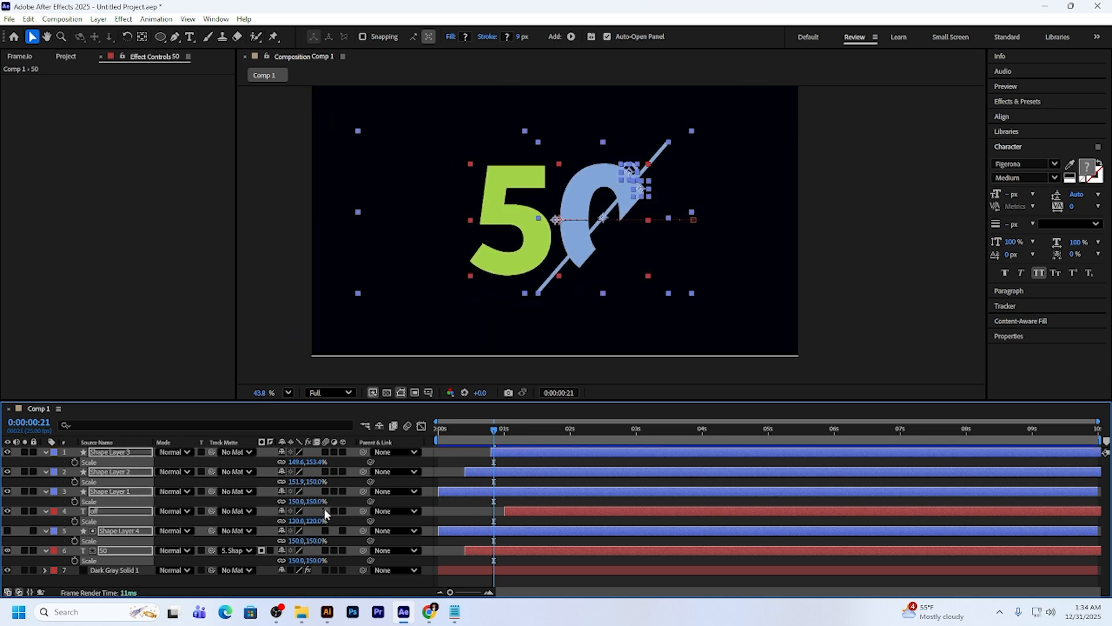
{"action": "key", "text": "s"}
{"action": "key", "text": "F2"}
{"action": "mouse_move", "coordinate": [499, 441]}
{"action": "left_mouse_down"}
{"action": "mouse_move", "coordinate": [429, 444]}
{"action": "mouse_move", "coordinate": [502, 444]}
{"action": "left_mouse_up"}
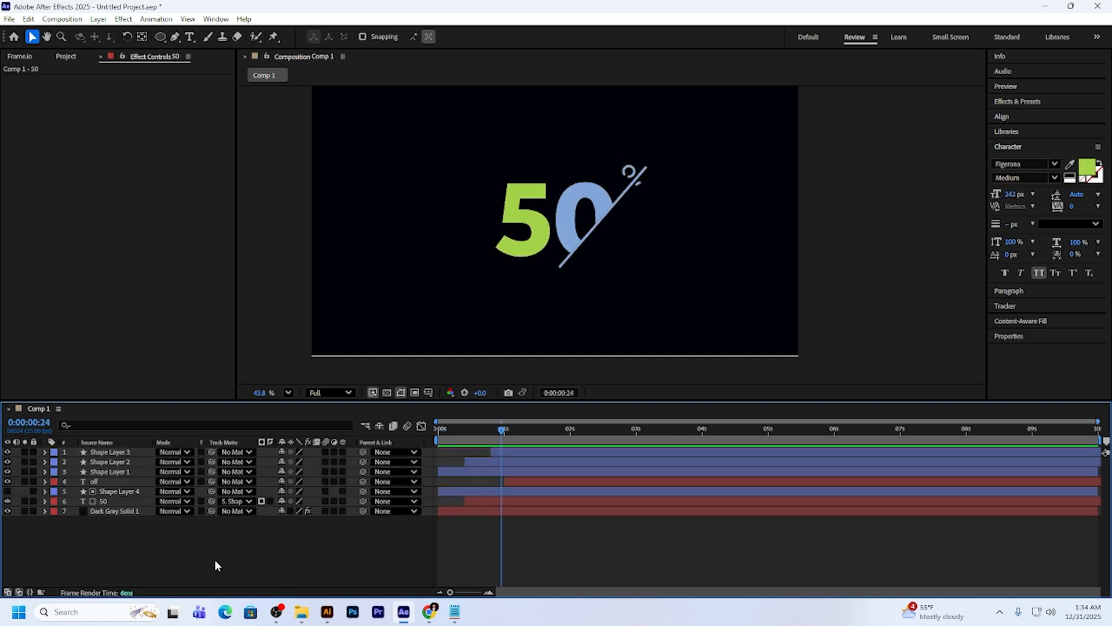
Add a new null object to the composition as a controller for the whole graphic.
{"action": "right_click", "coordinate": [195, 550]}
{"action": "mouse_move", "coordinate": [239, 407]}
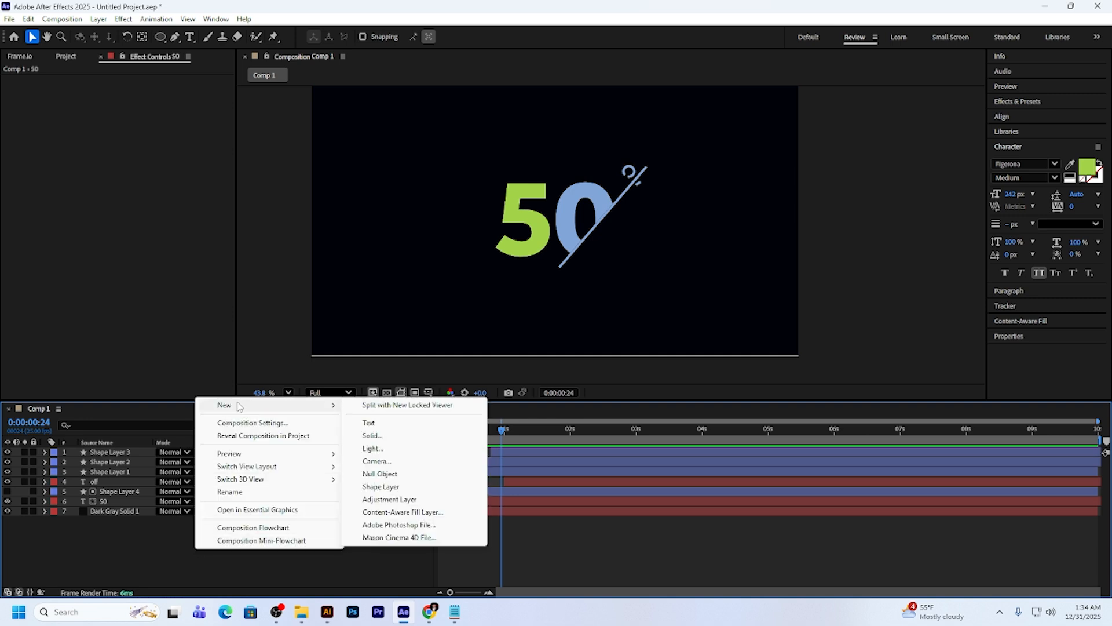
{"action": "left_click", "coordinate": [379, 474]}
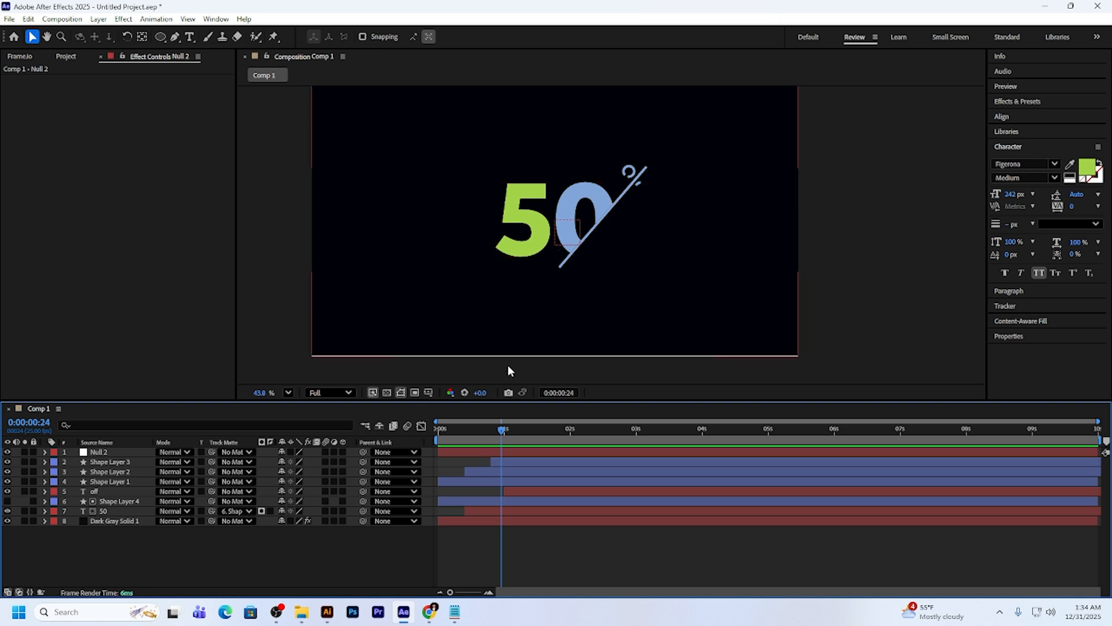
Parent the 50, off and all four shape layers to Null 2, leaving out the background solid.
{"action": "left_click", "coordinate": [139, 511]}
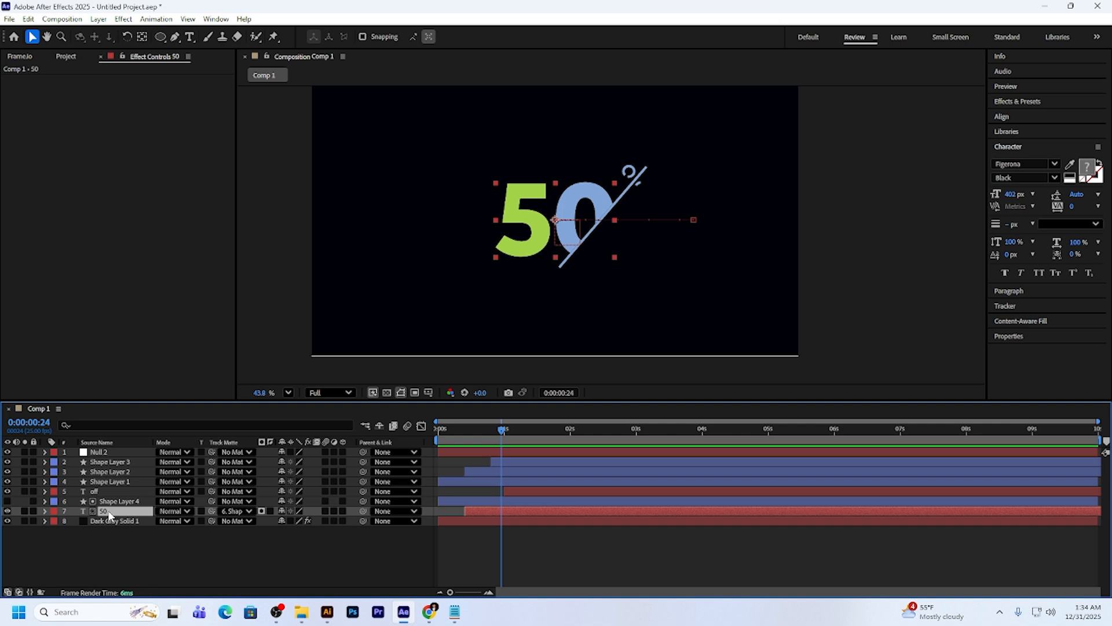
{"action": "left_click", "coordinate": [110, 463], "text": "shift"}
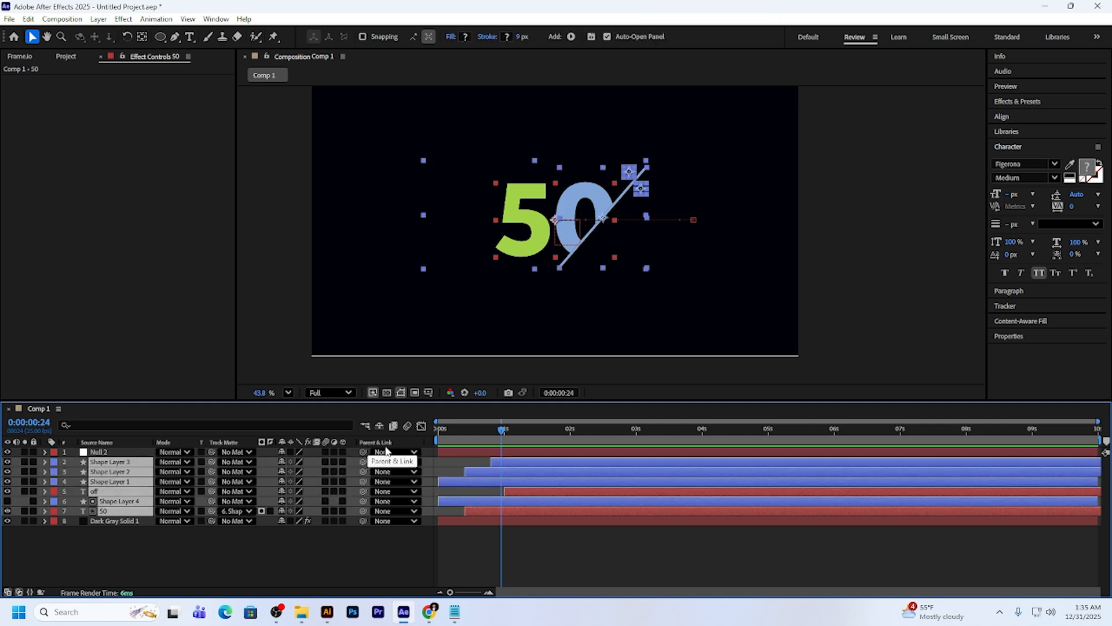
{"action": "left_click_drag", "start_coordinate": [362, 461], "coordinate": [105, 456]}
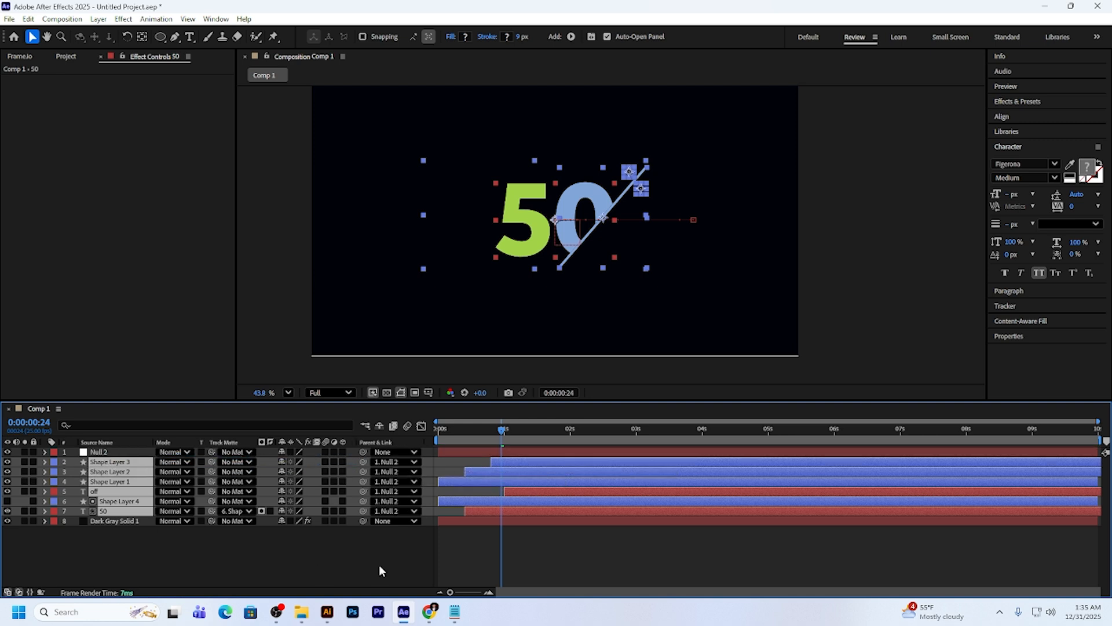
Scale Null 2 to 139% to enlarge the whole 50% OFF graphic at about 0:00:01:11.
{"action": "left_click_drag", "start_coordinate": [501, 456], "coordinate": [533, 451]}
{"action": "left_click", "coordinate": [288, 564]}
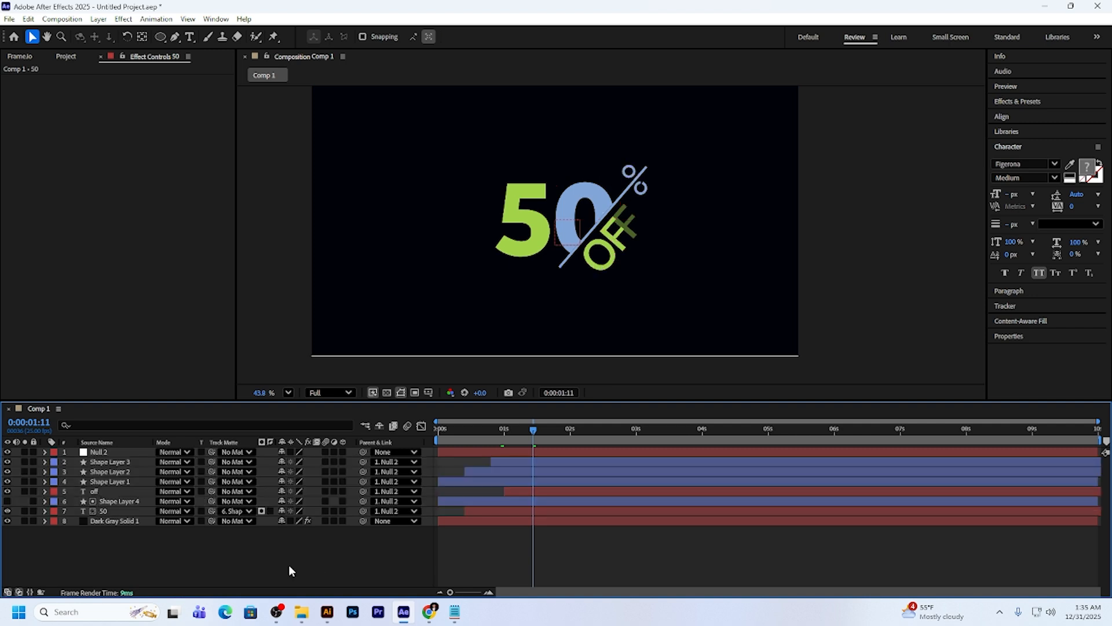
{"action": "left_click", "coordinate": [107, 453]}
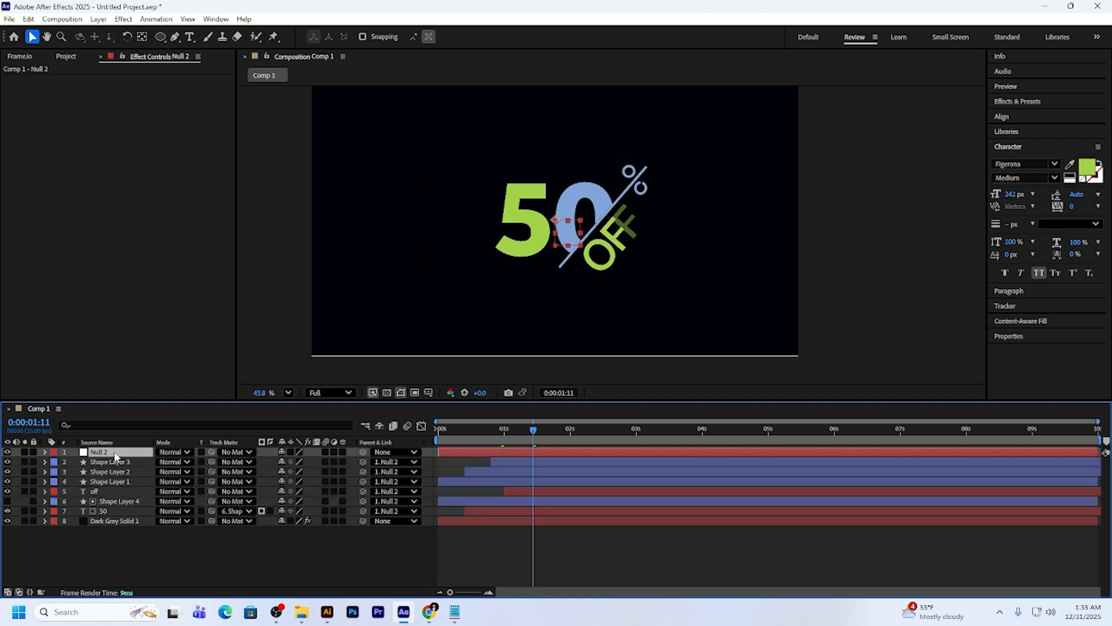
{"action": "key", "text": "s"}
{"action": "left_click_drag", "start_coordinate": [295, 462], "coordinate": [327, 462]}
{"action": "left_click", "coordinate": [585, 470]}
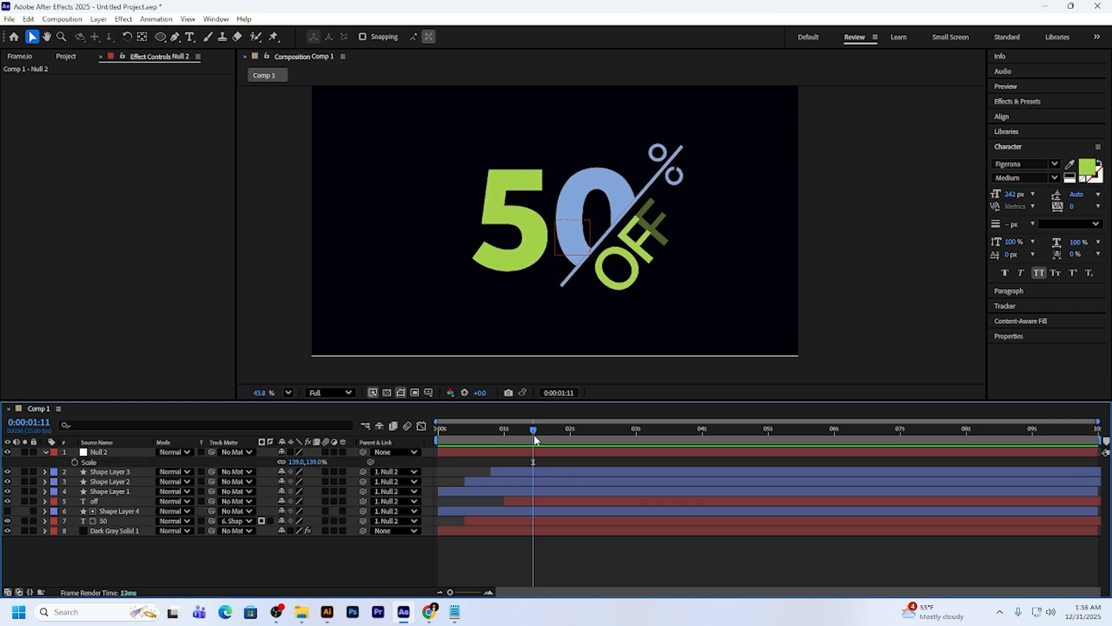
Preview the enlarged animation from the first frame and delete the Null 2 layer.
{"action": "left_click_drag", "start_coordinate": [533, 433], "coordinate": [405, 459]}
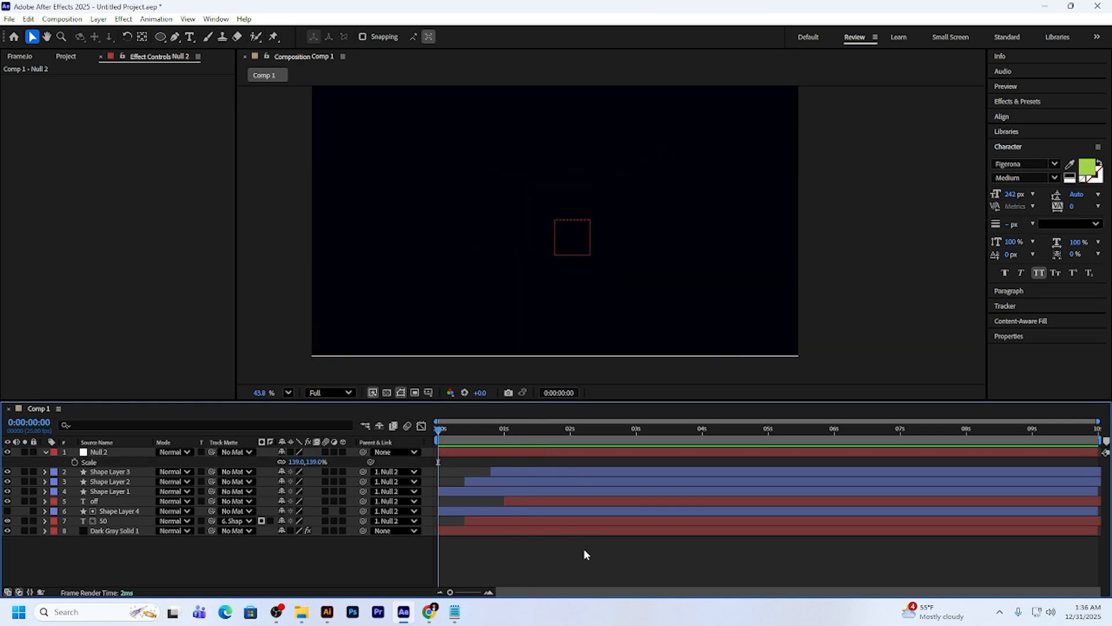
{"action": "key", "text": "space"}
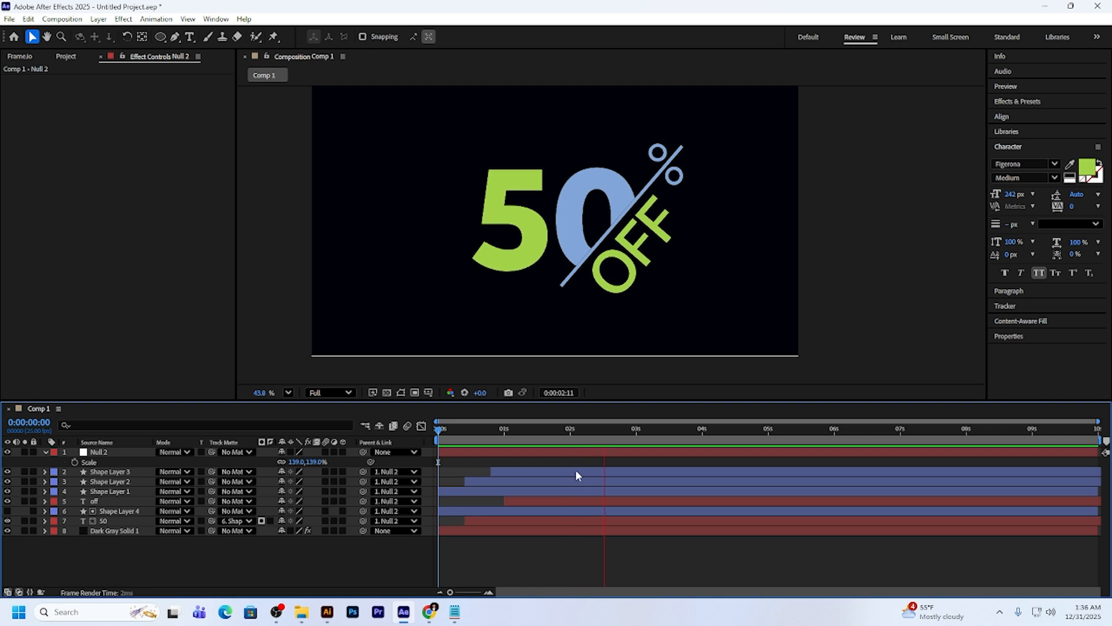
{"action": "key", "text": "space"}
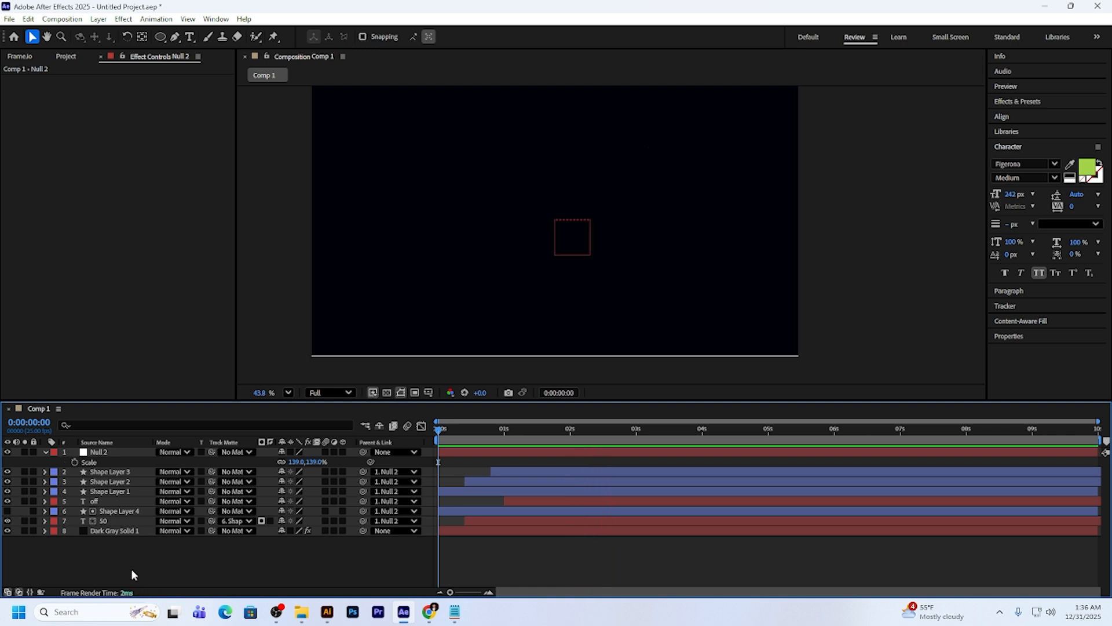
{"action": "left_click", "coordinate": [100, 456]}
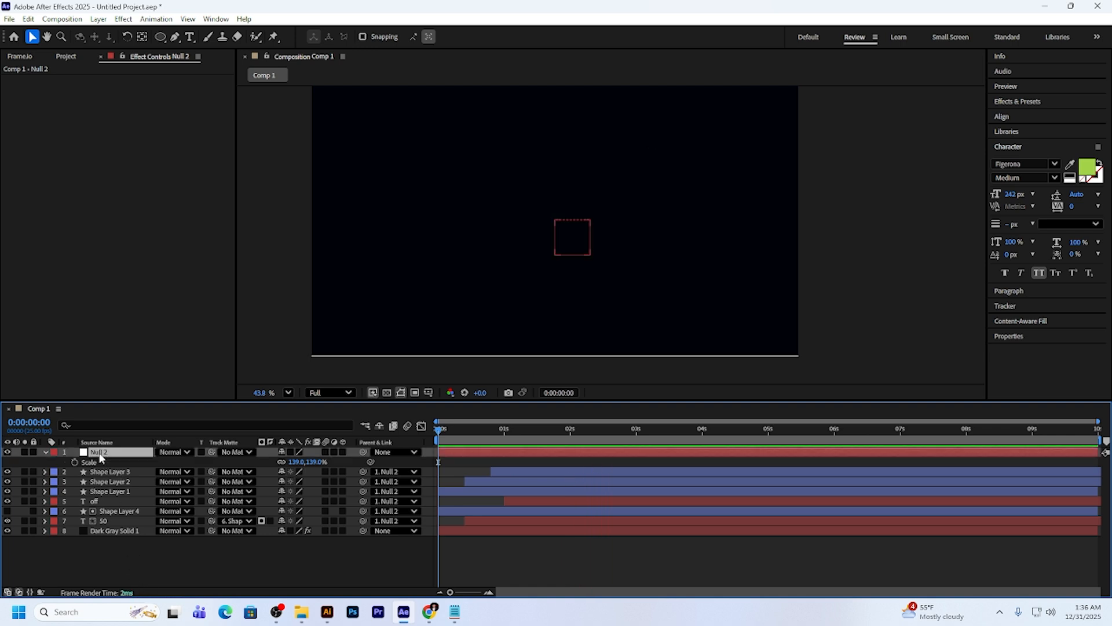
{"action": "key", "text": "Delete"}
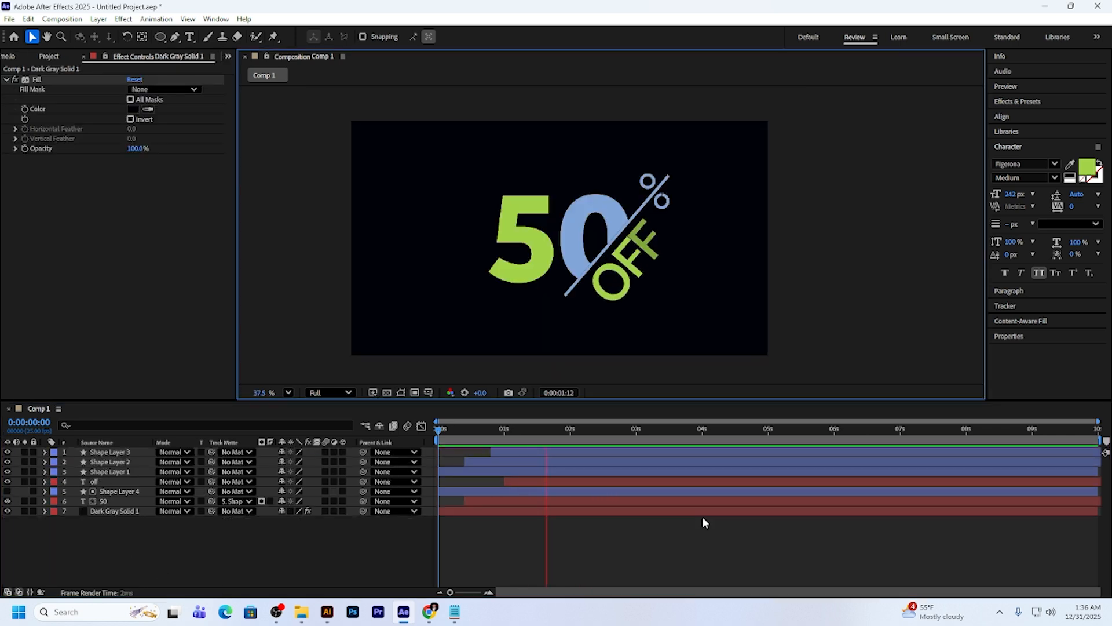